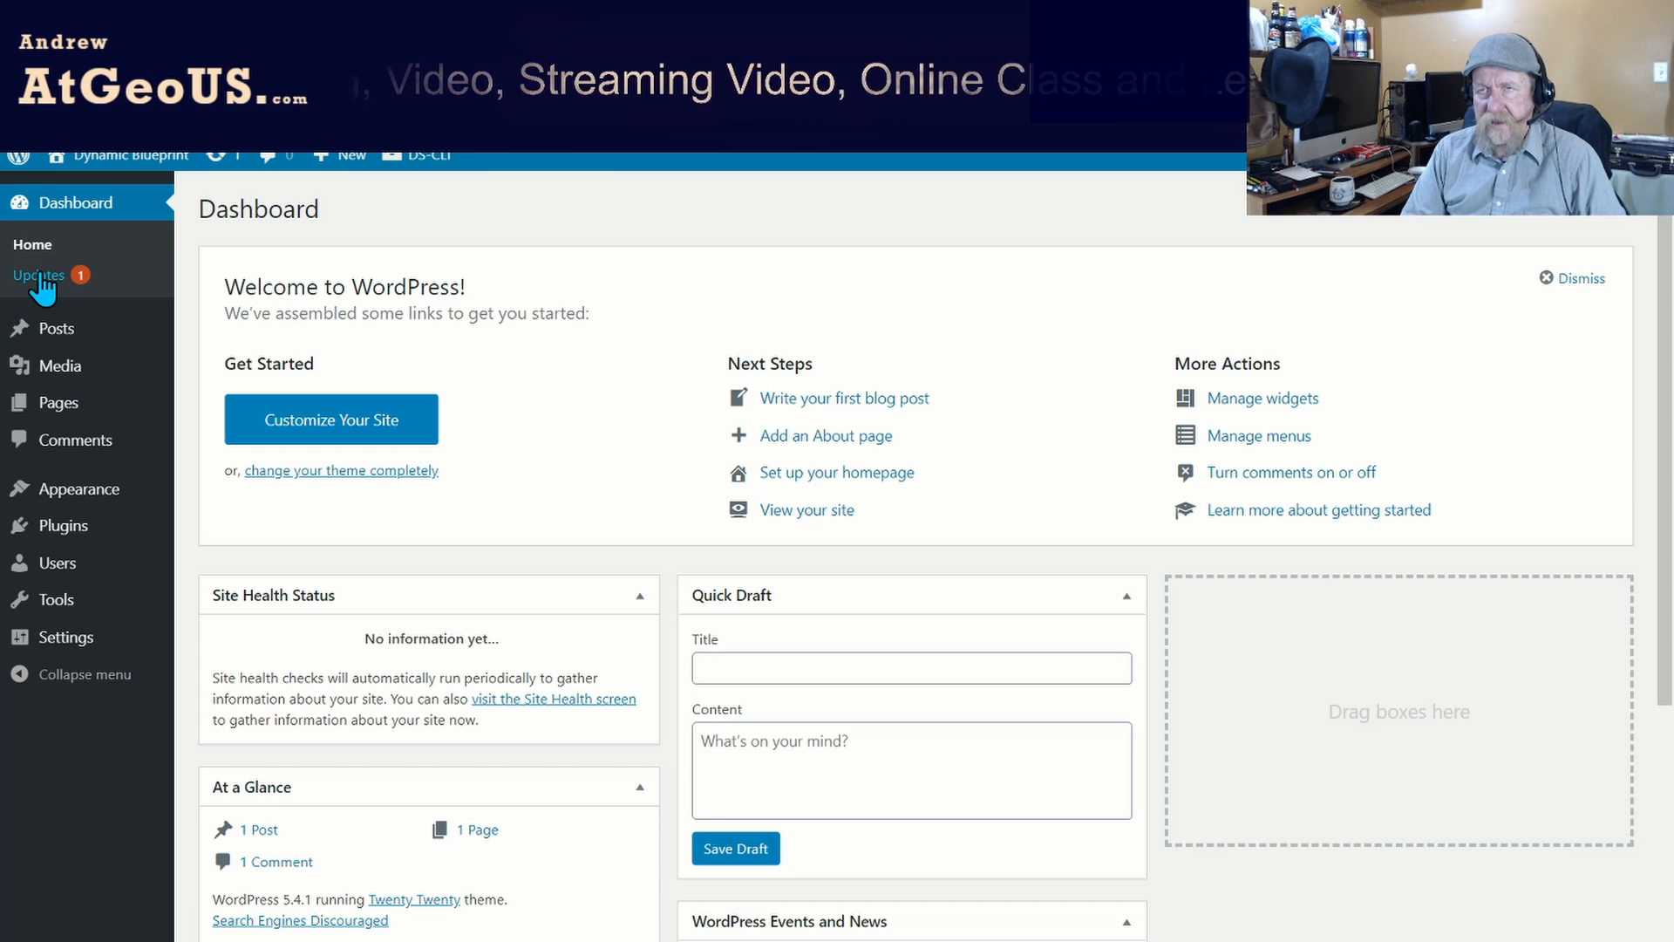
Update the Twenty Twenty theme to version 1.3 and return to the WordPress updates overview.
left_click(40, 276)
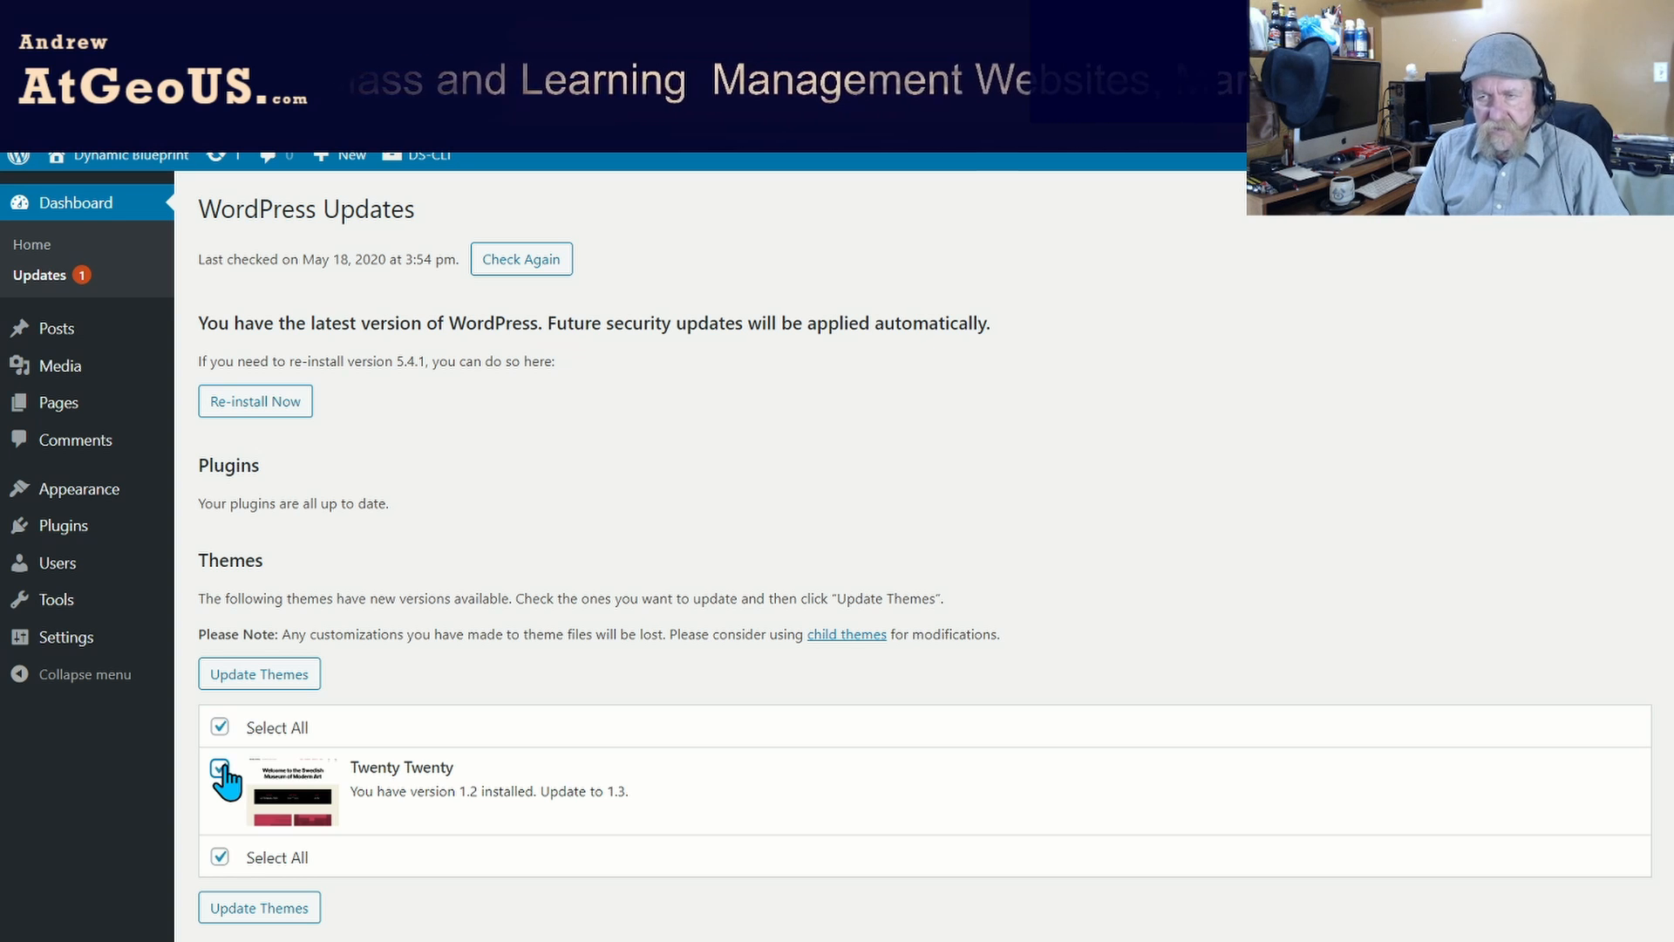
left_click(288, 687)
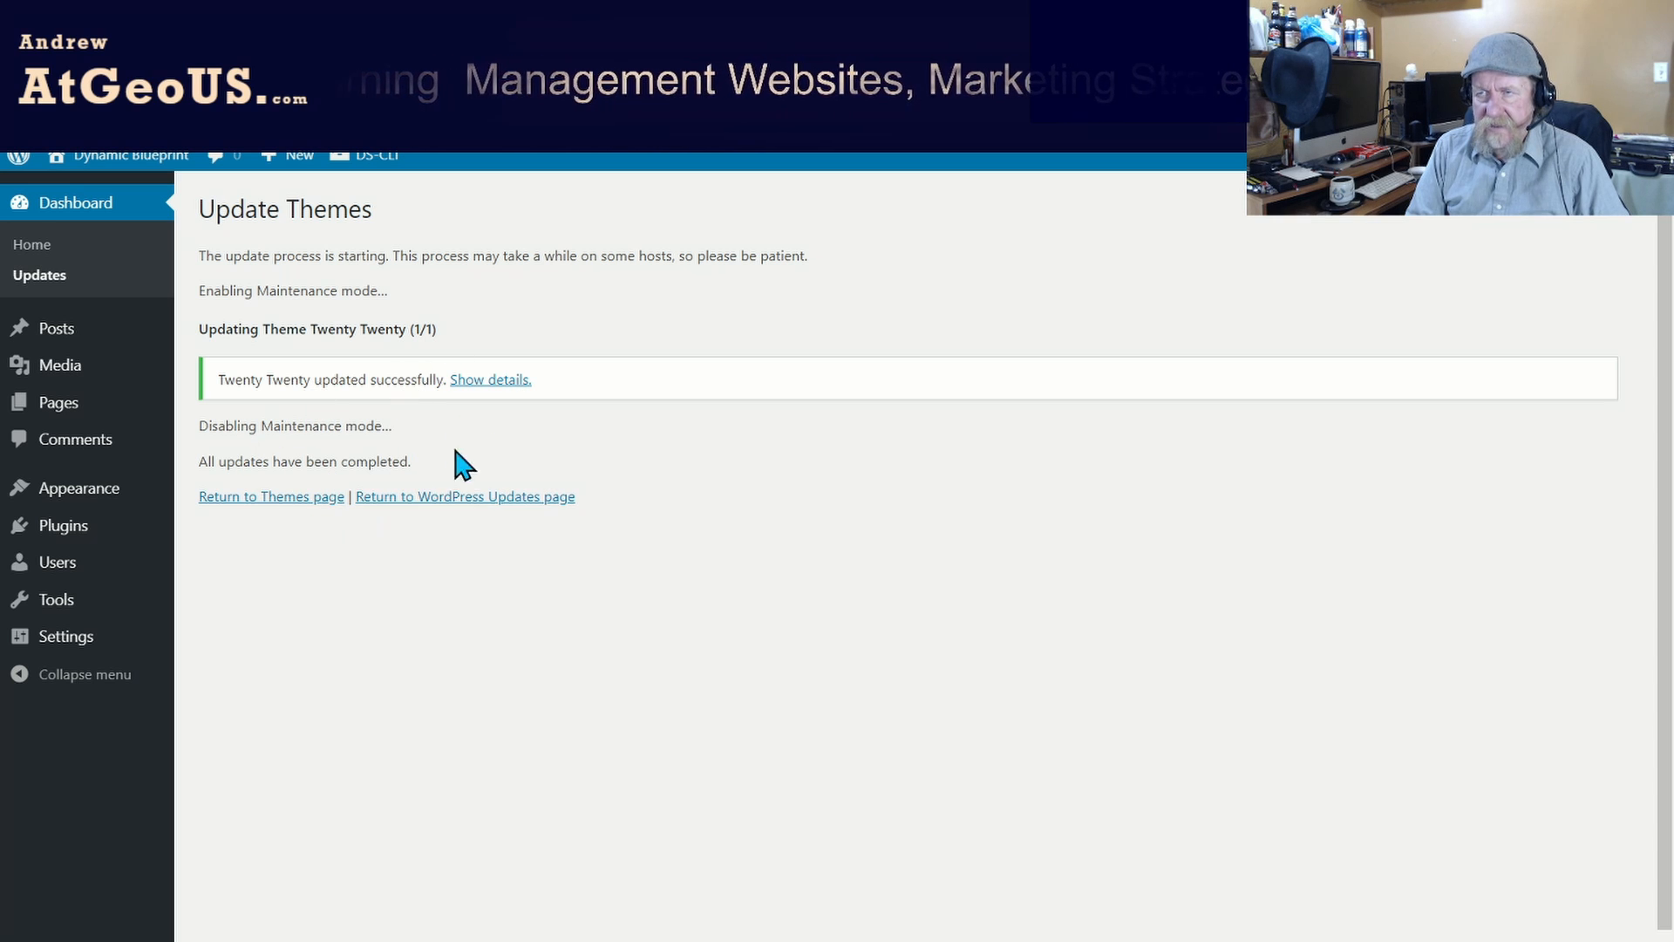
left_click(409, 498)
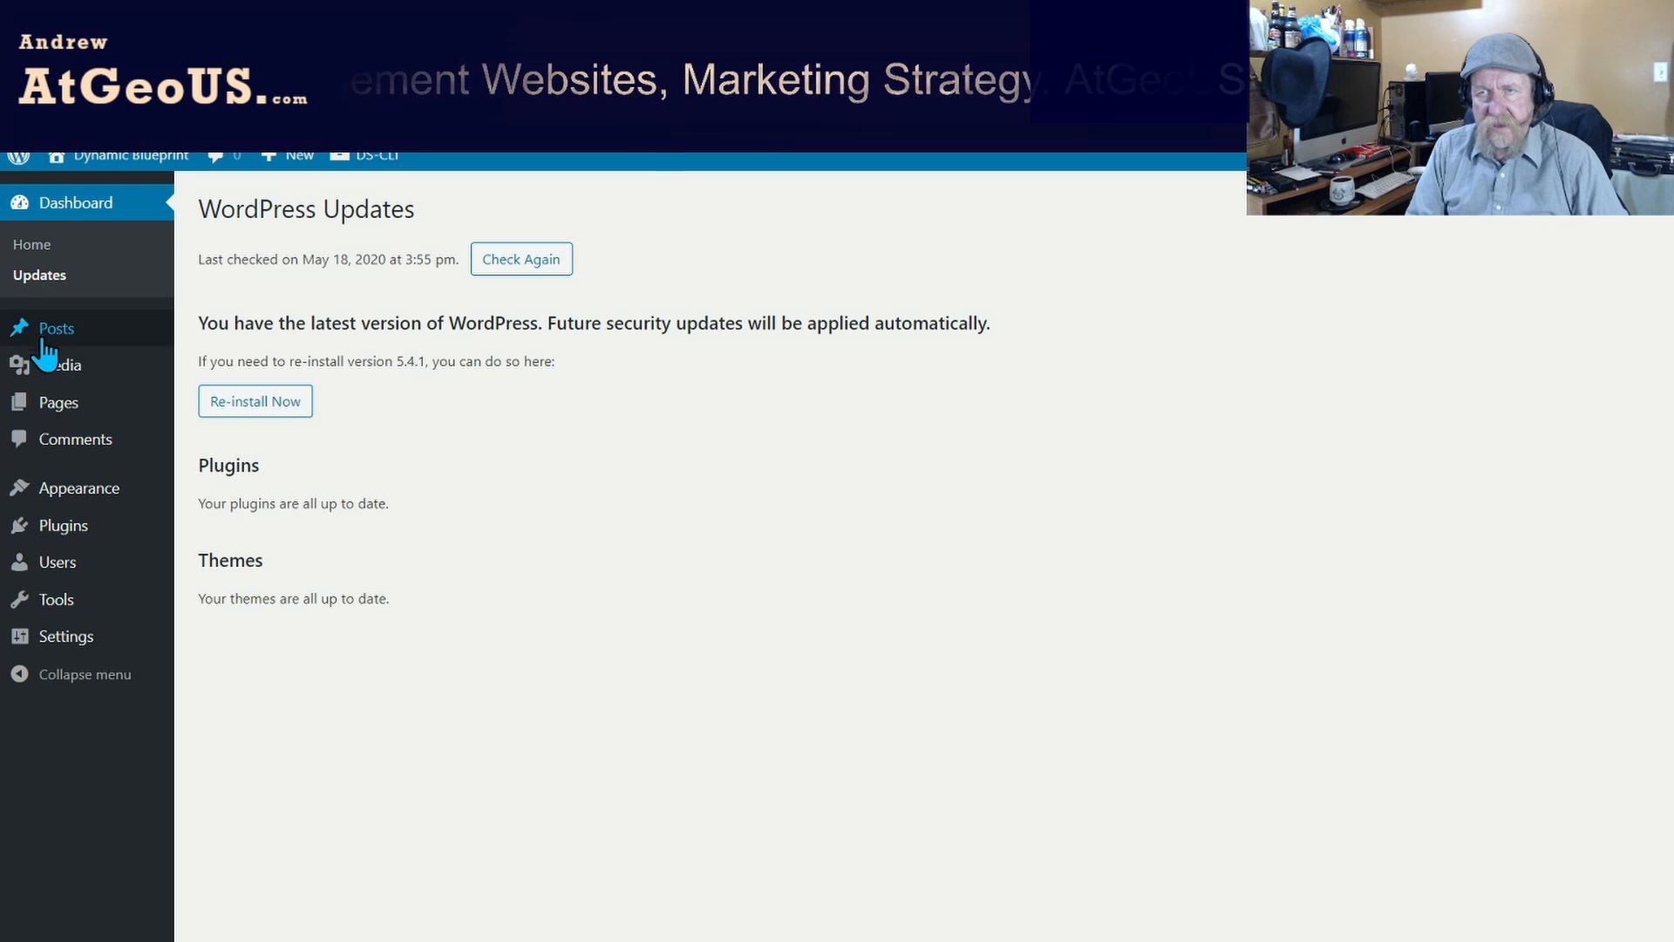
Change the site title in the general settings to "WP Blogging test".
mouse_move(54, 650)
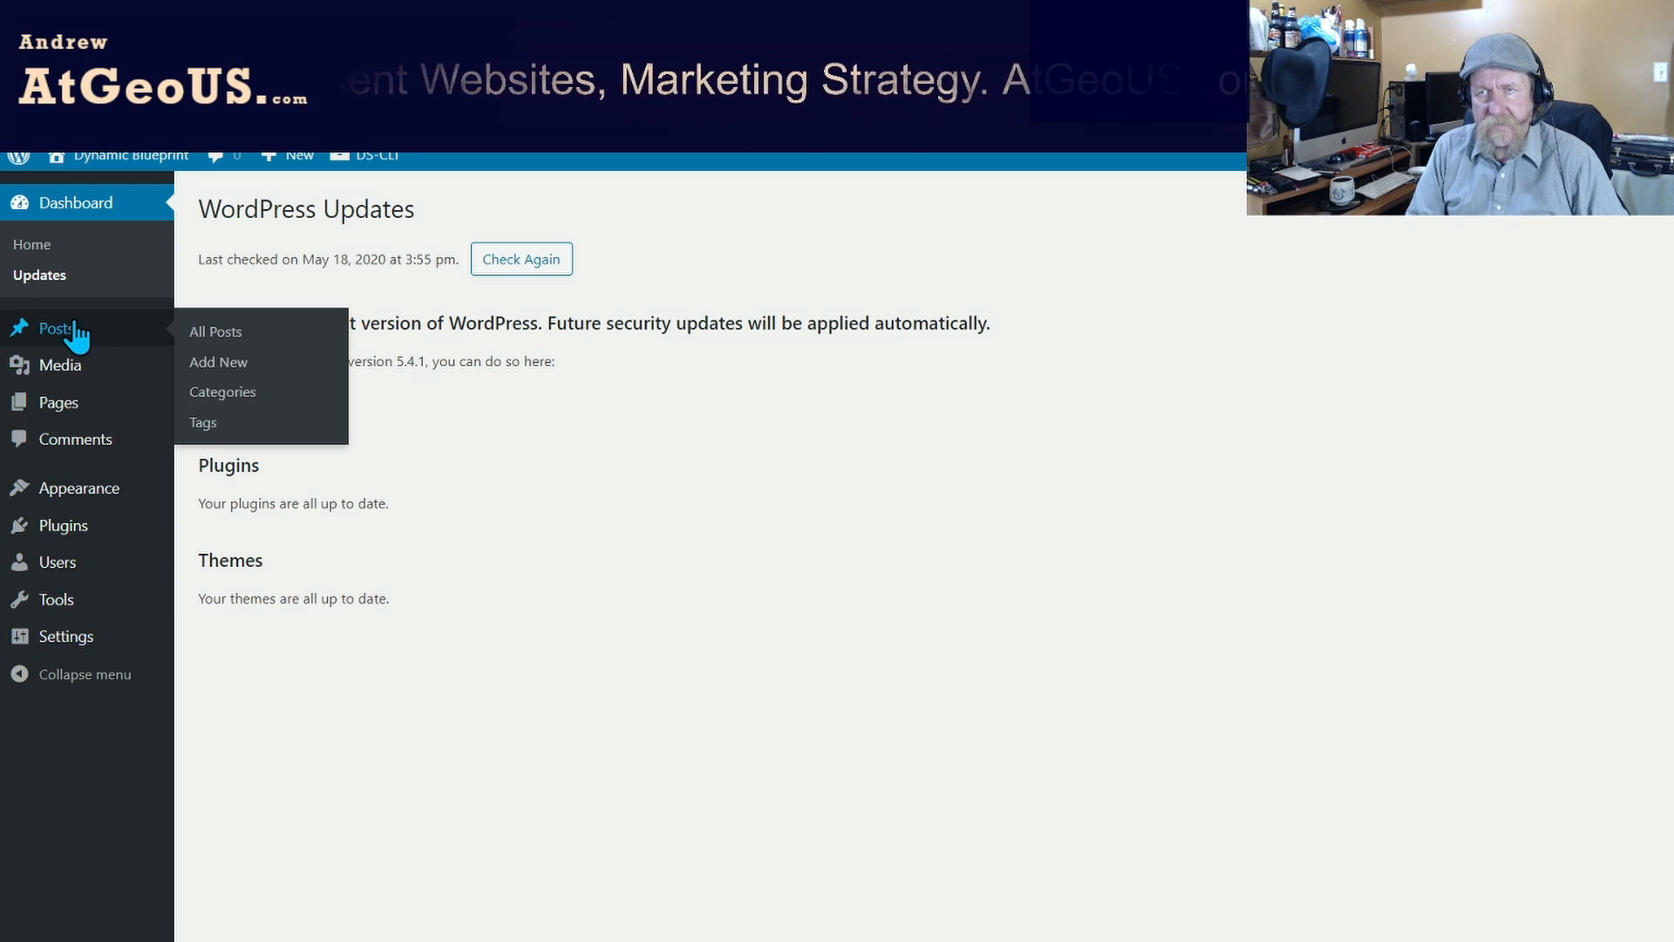
mouse_move(87, 339)
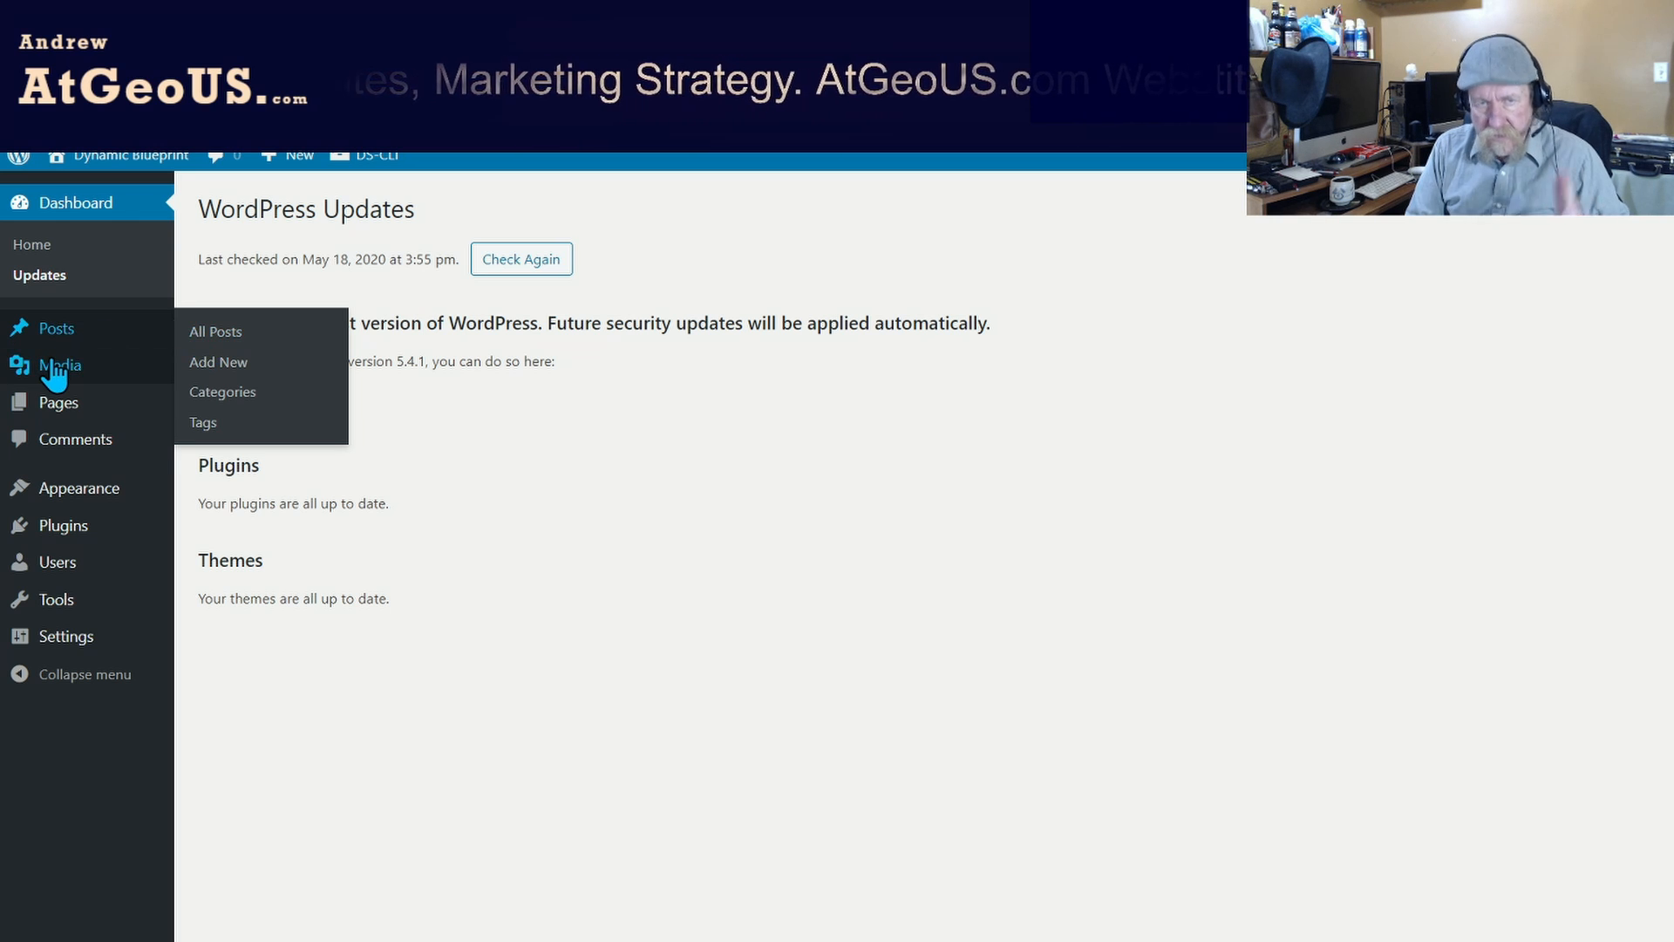
mouse_move(53, 375)
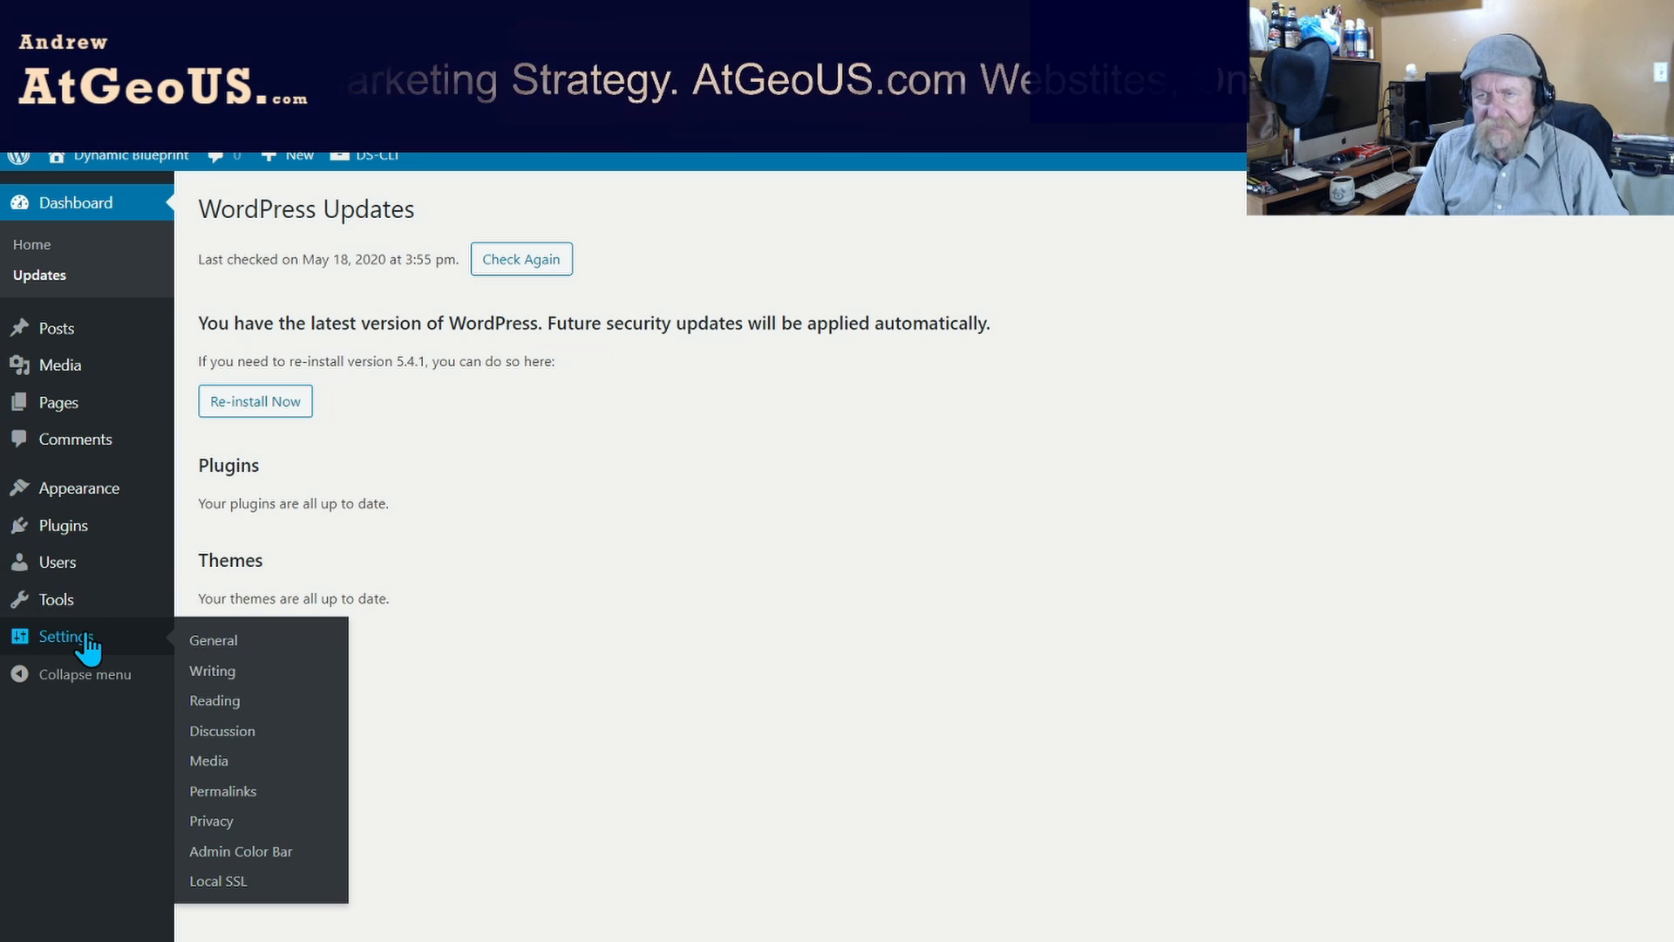
left_click(218, 645)
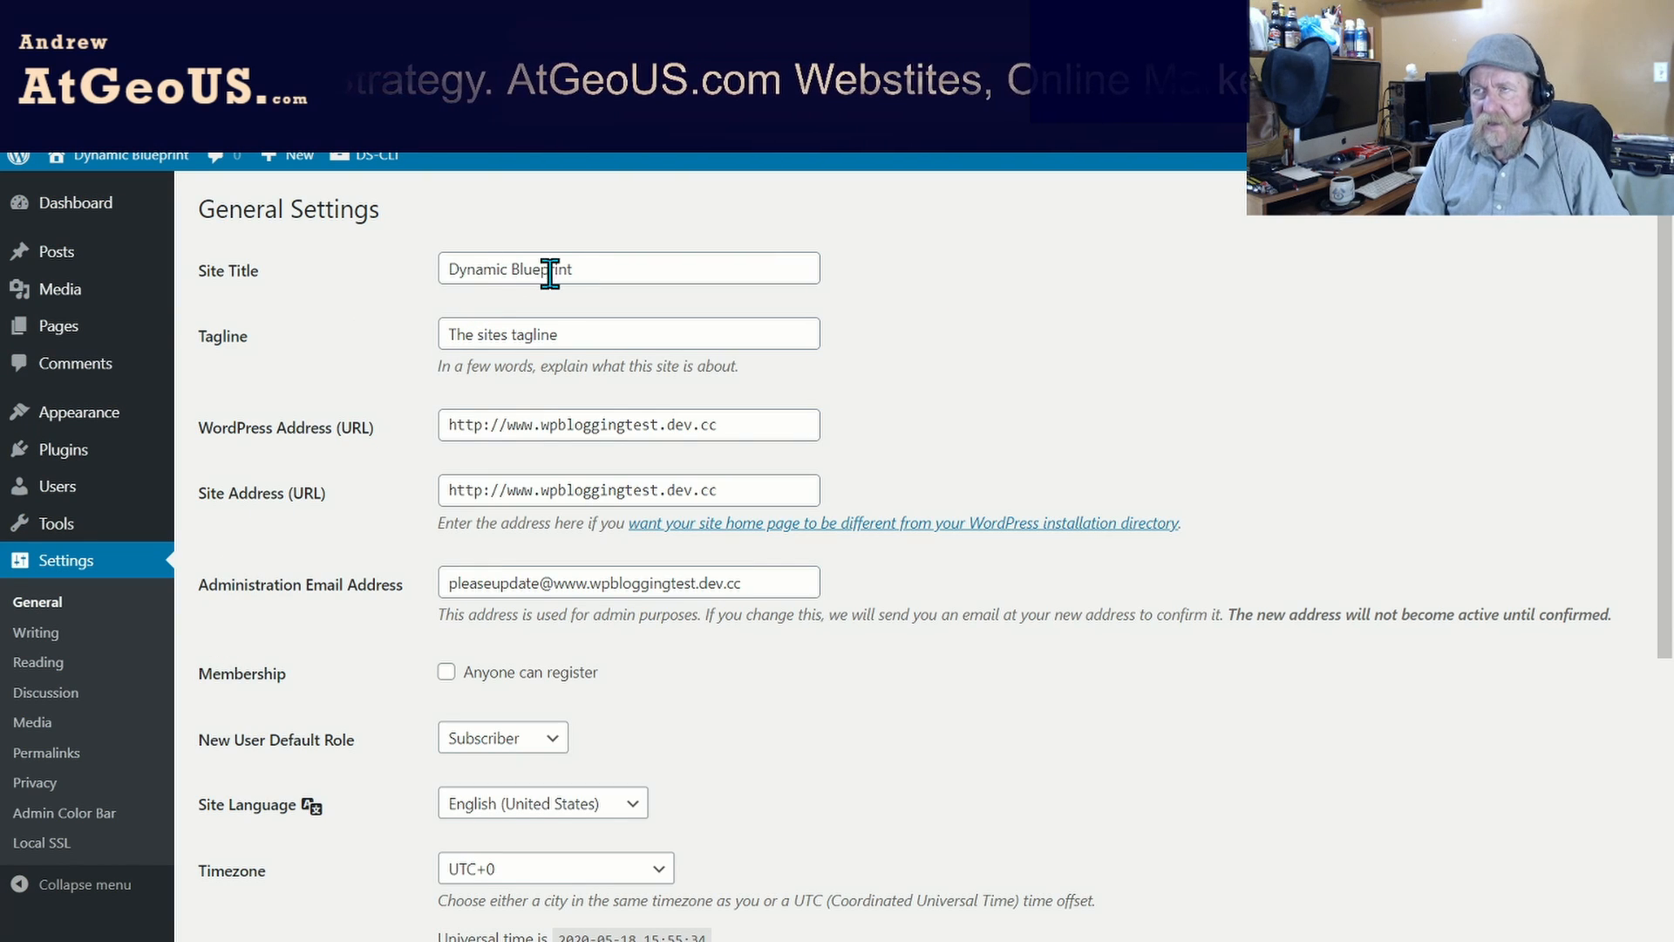
left_click_drag(576, 269, 439, 271)
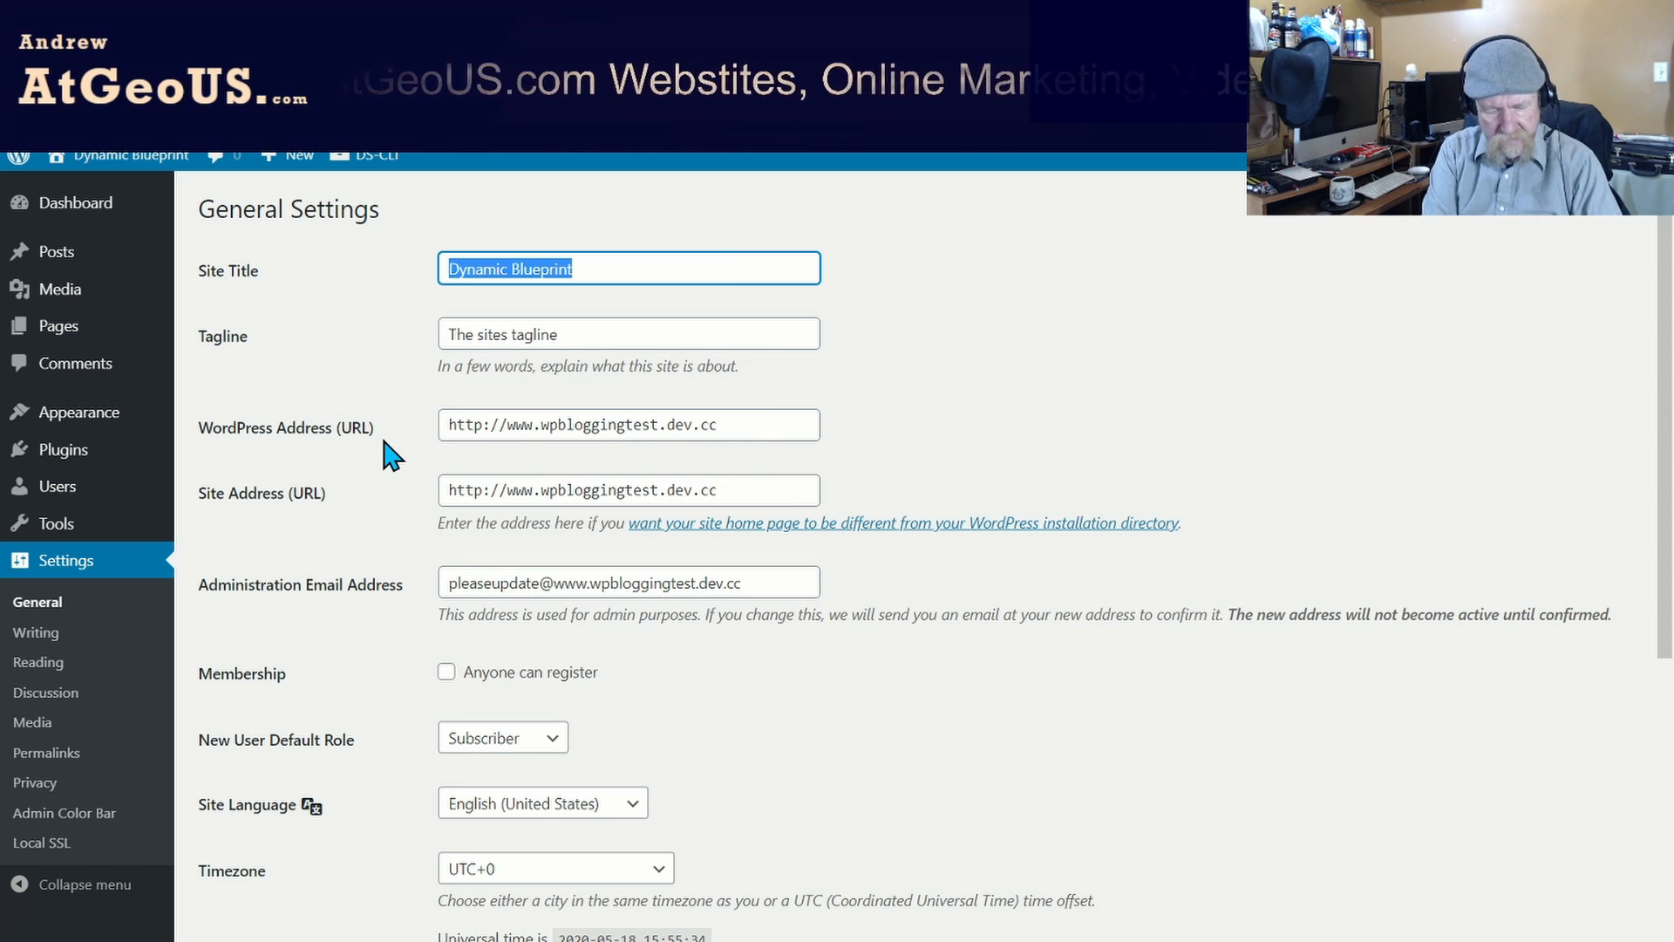
type("WP Bo")
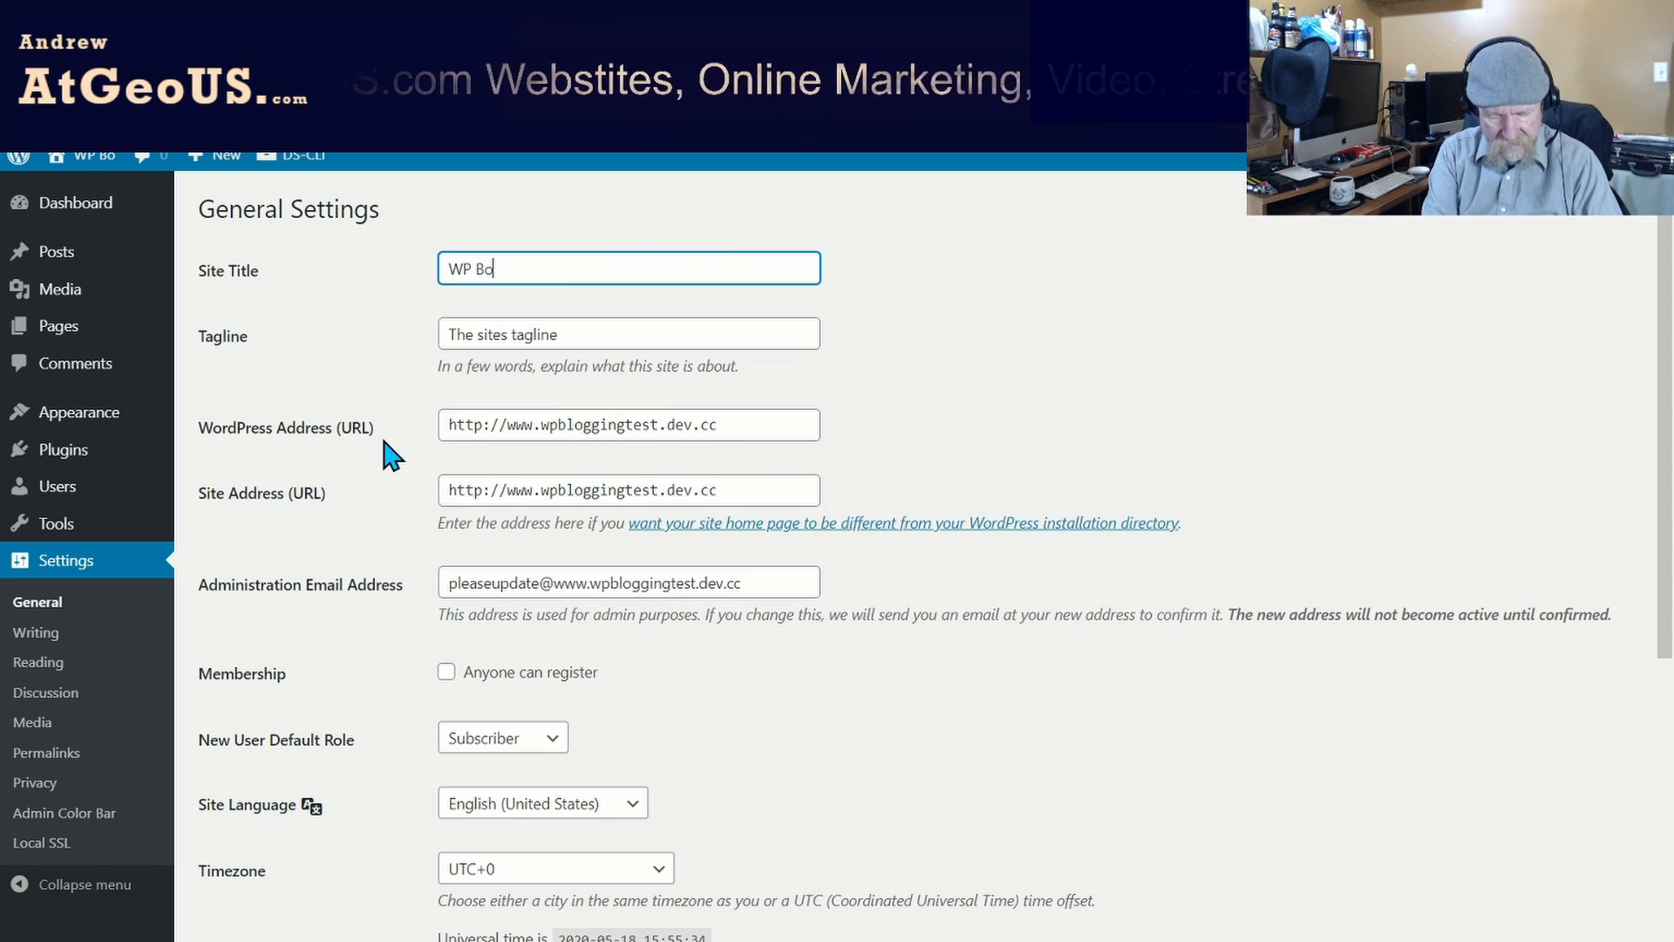
type("lo")
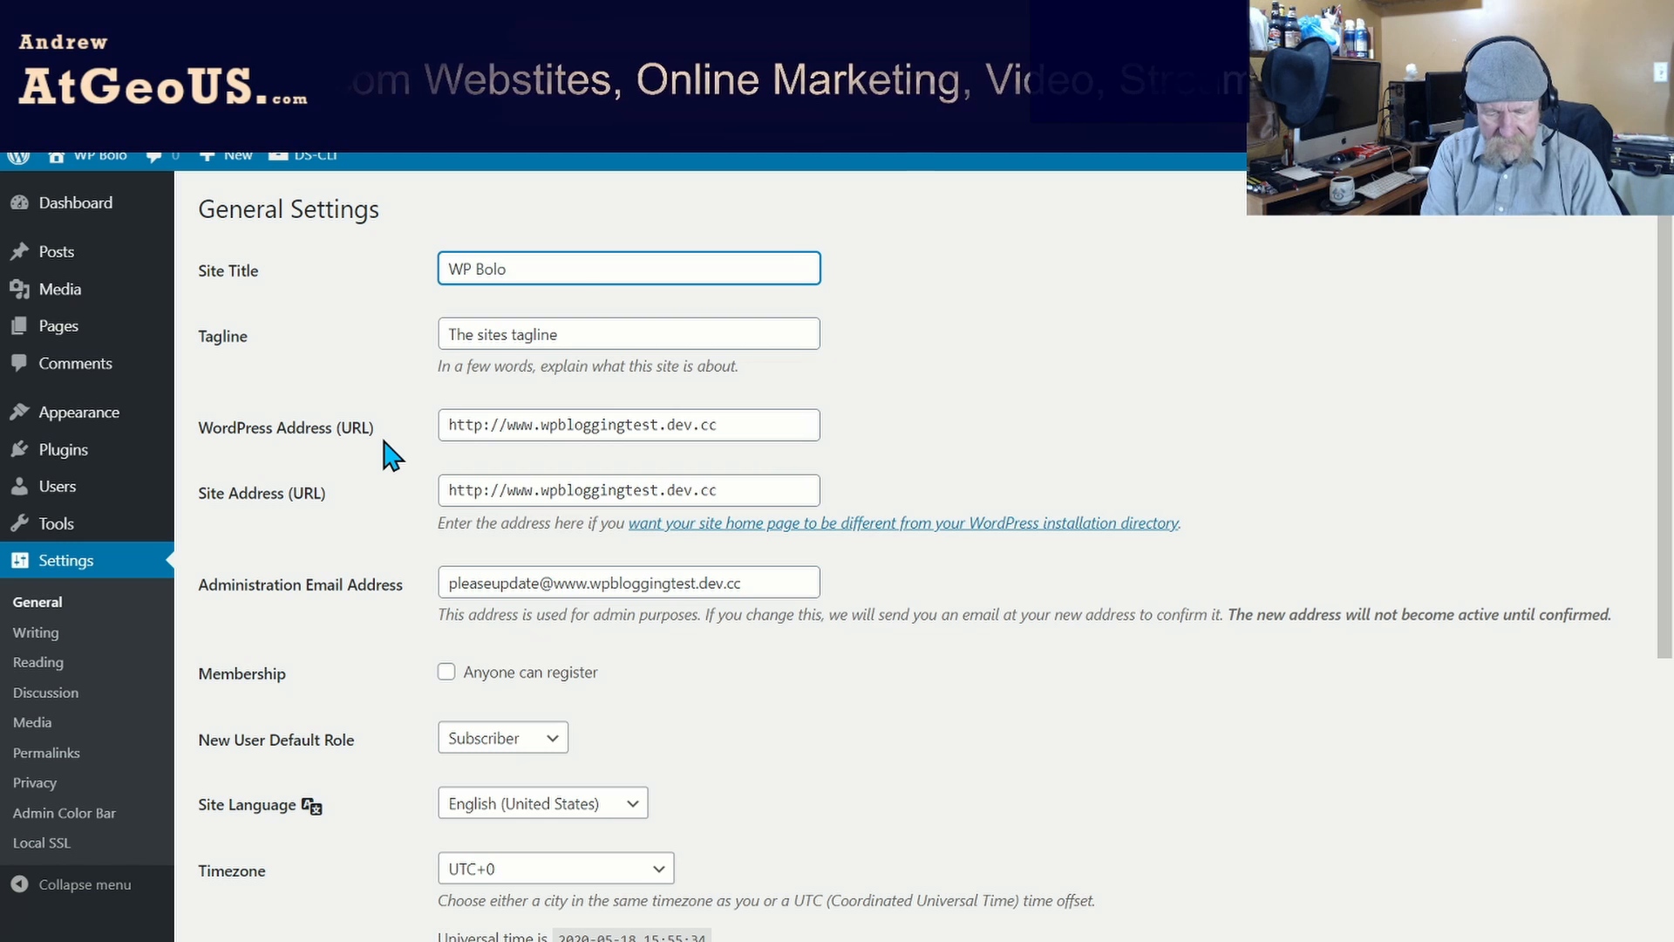
key("BackSpace")
key("BackSpace")
key("BackSpace")
type("logg")
type("inh")
type("=g")
key("BackSpace")
key("BackSpace")
type("g")
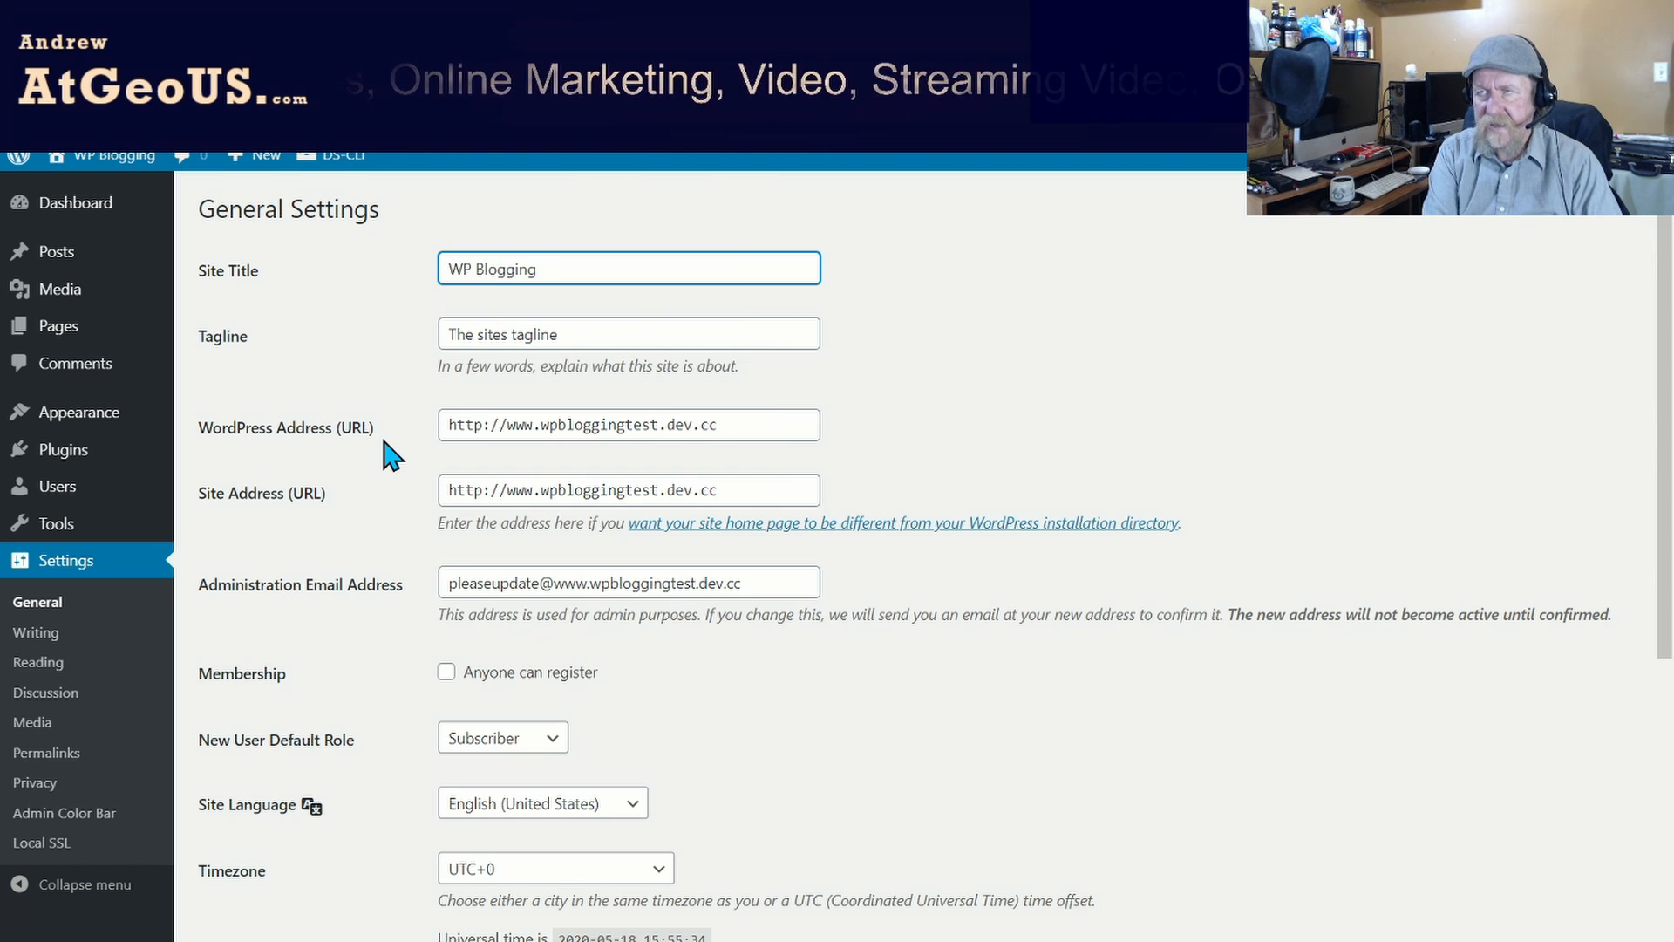
type(" test")
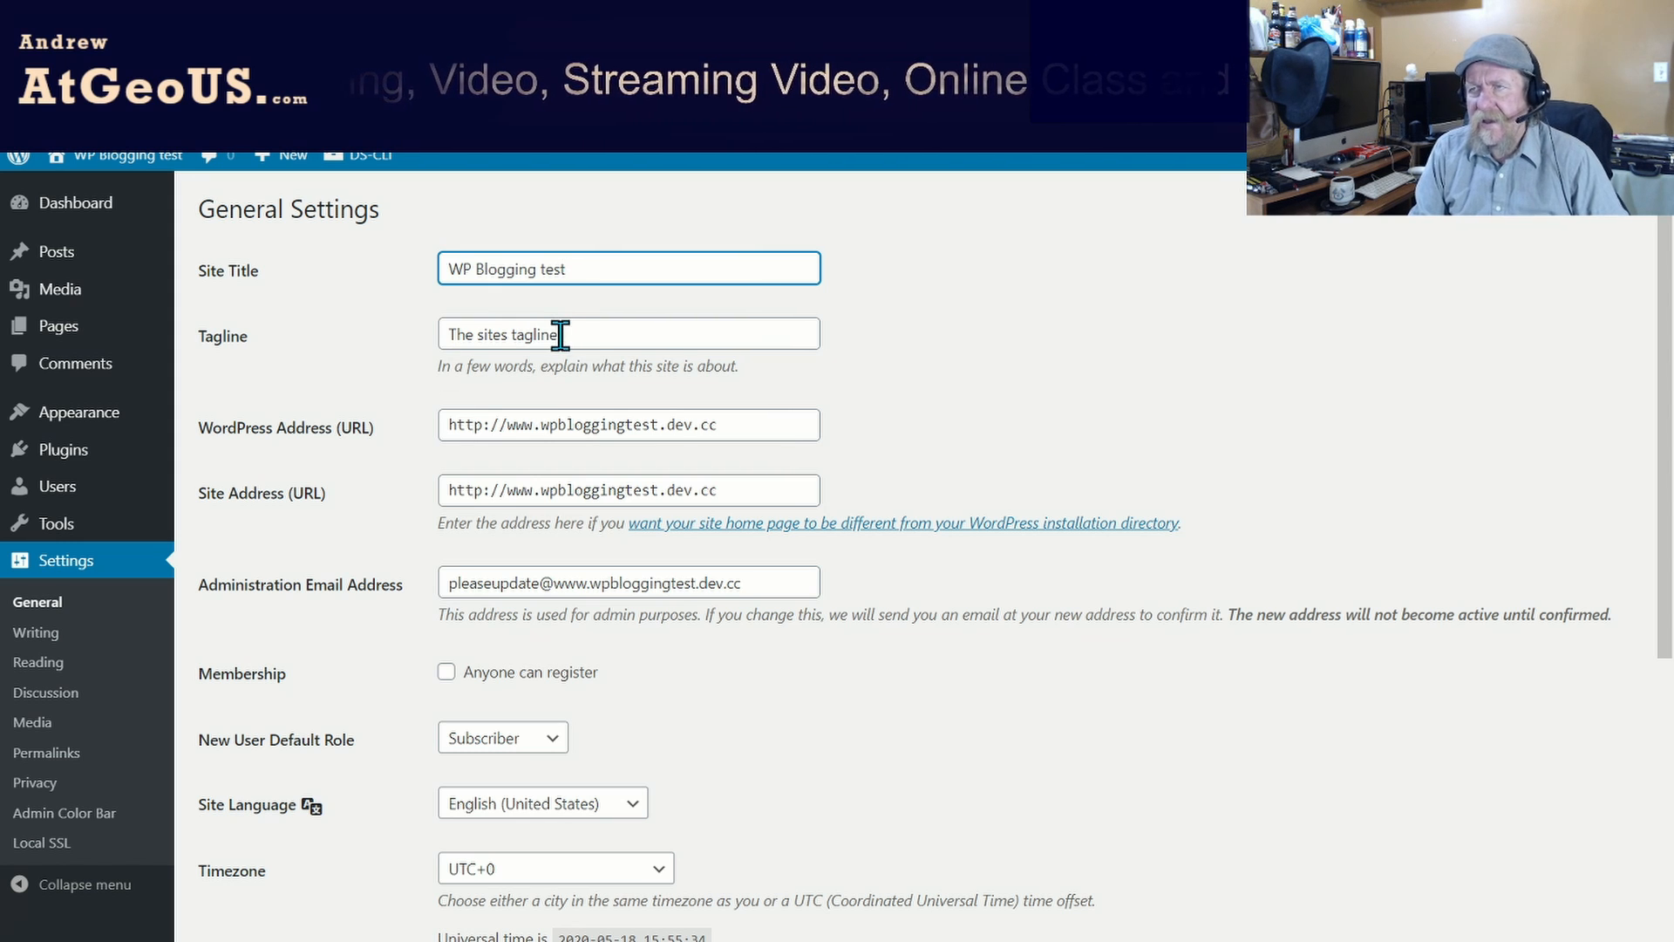
Set the site's timezone to Los Angeles and save the general settings.
left_click_drag(569, 335, 436, 345)
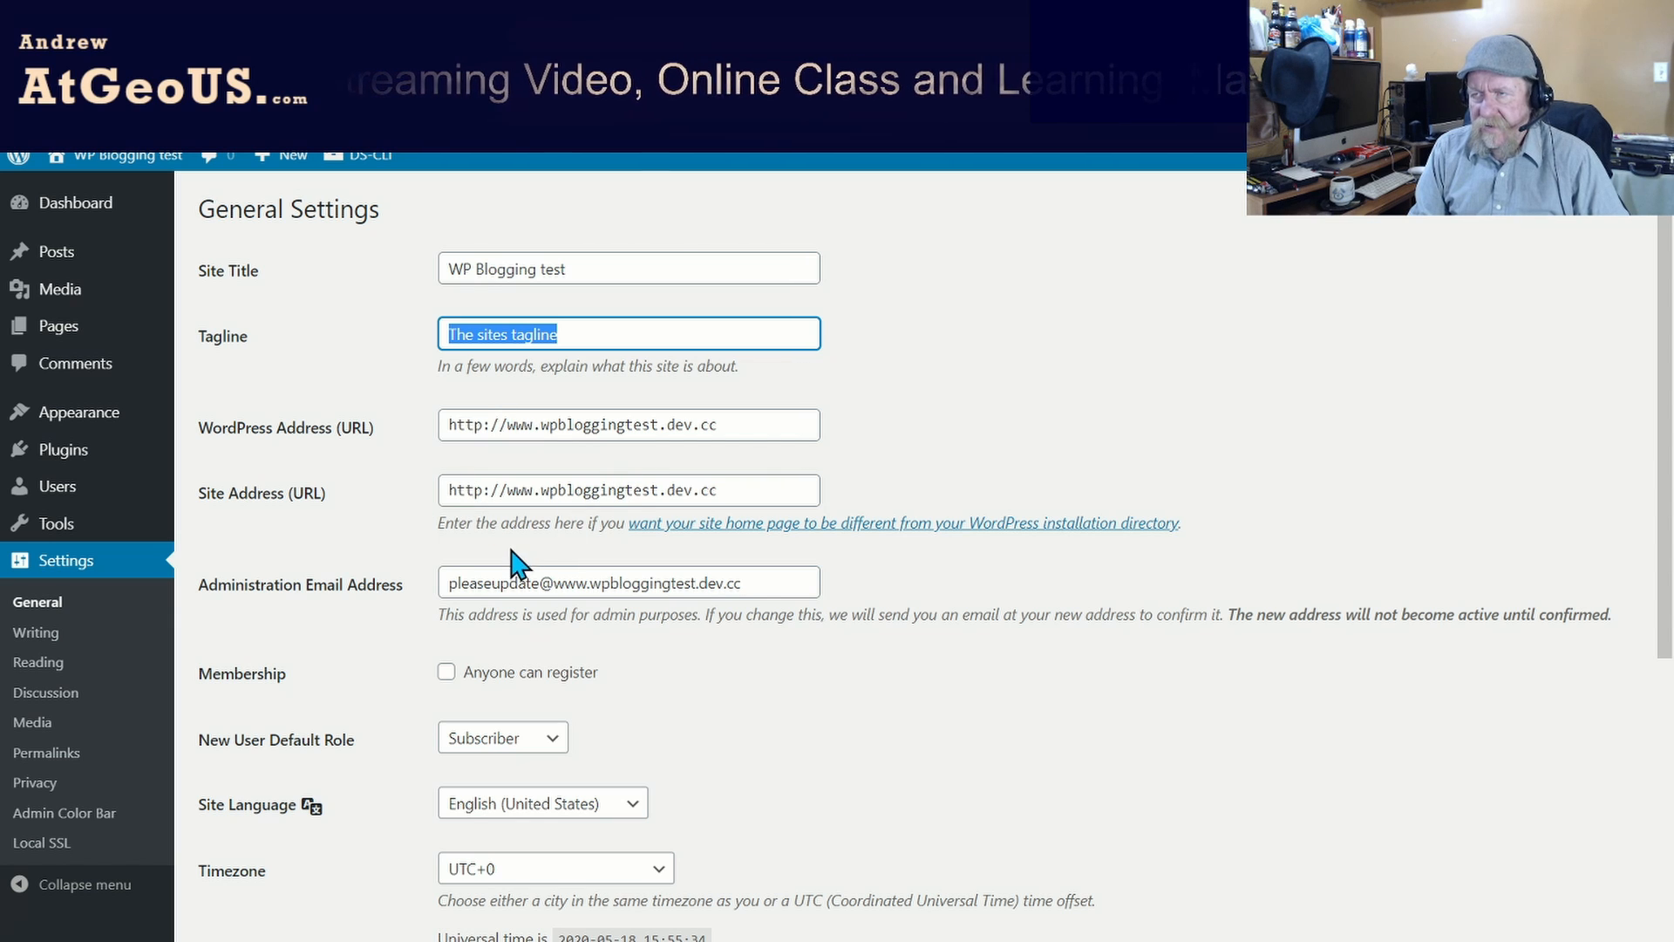
scroll(357, 584, "down", 1)
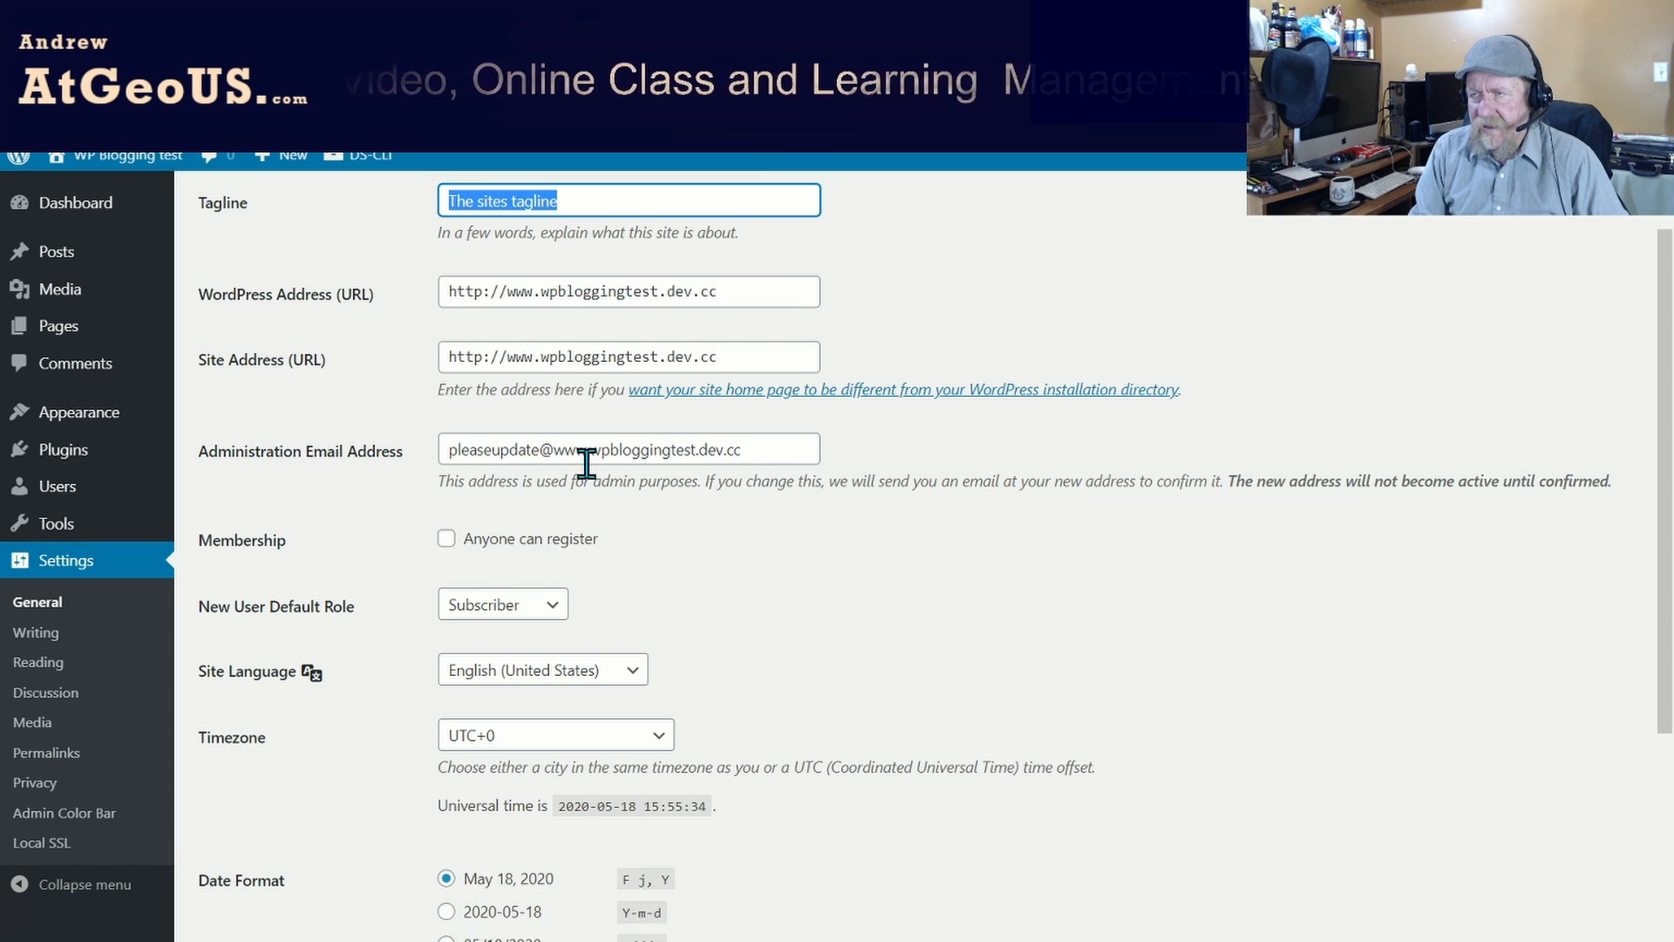
scroll(404, 589, "down", 2)
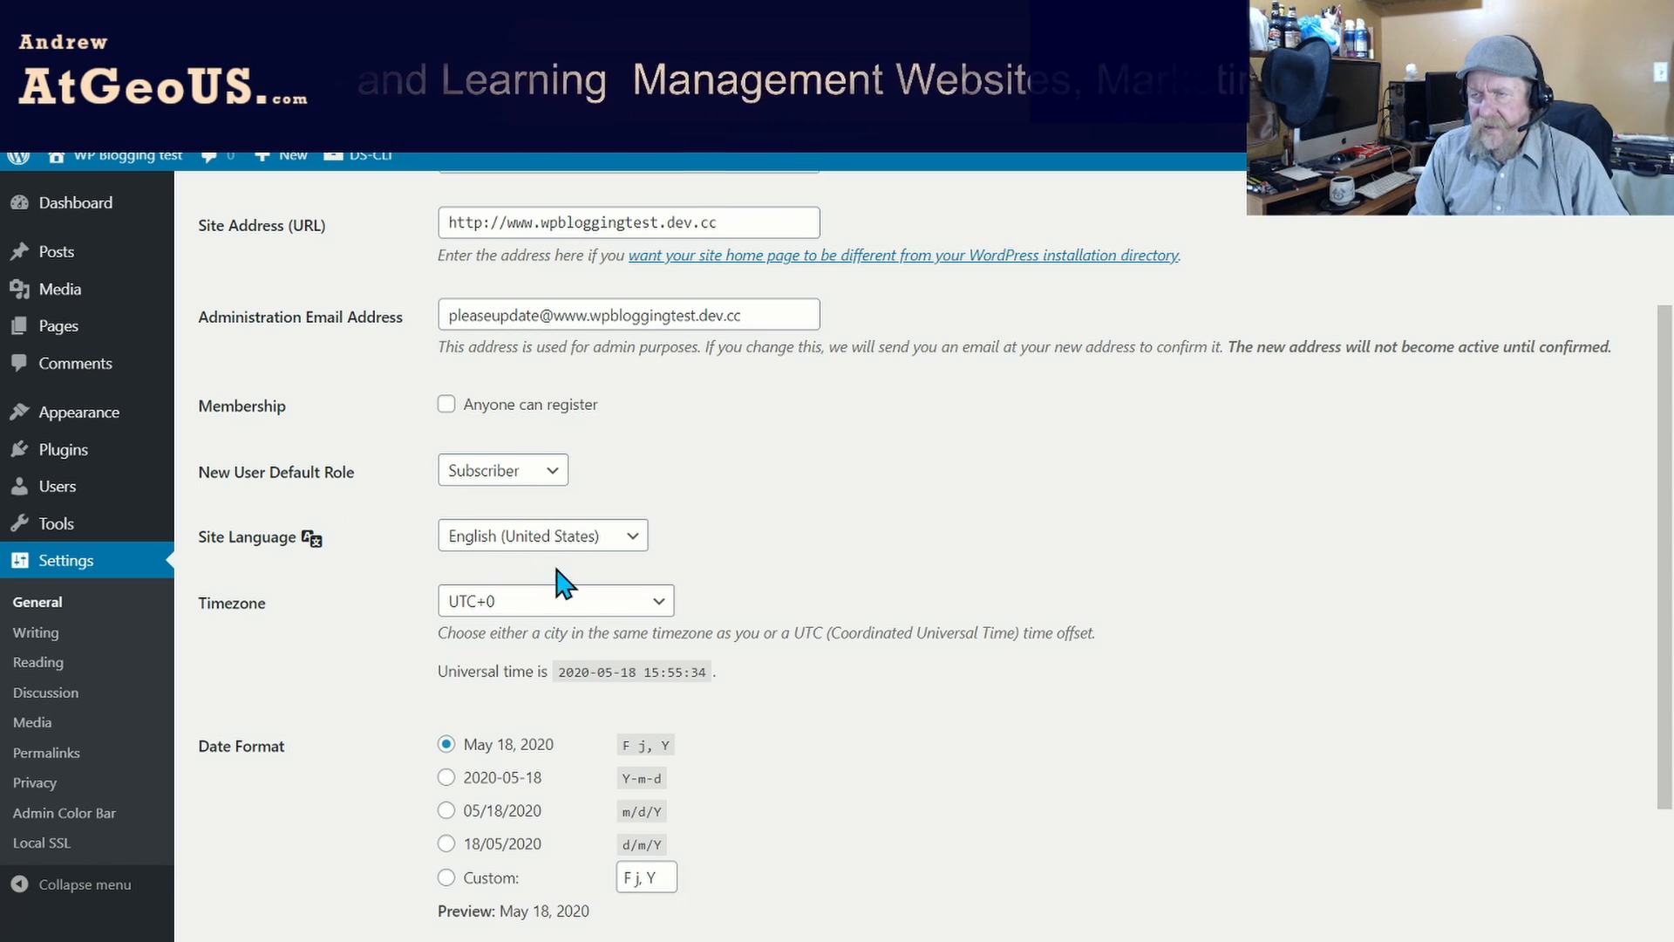
left_click(660, 608)
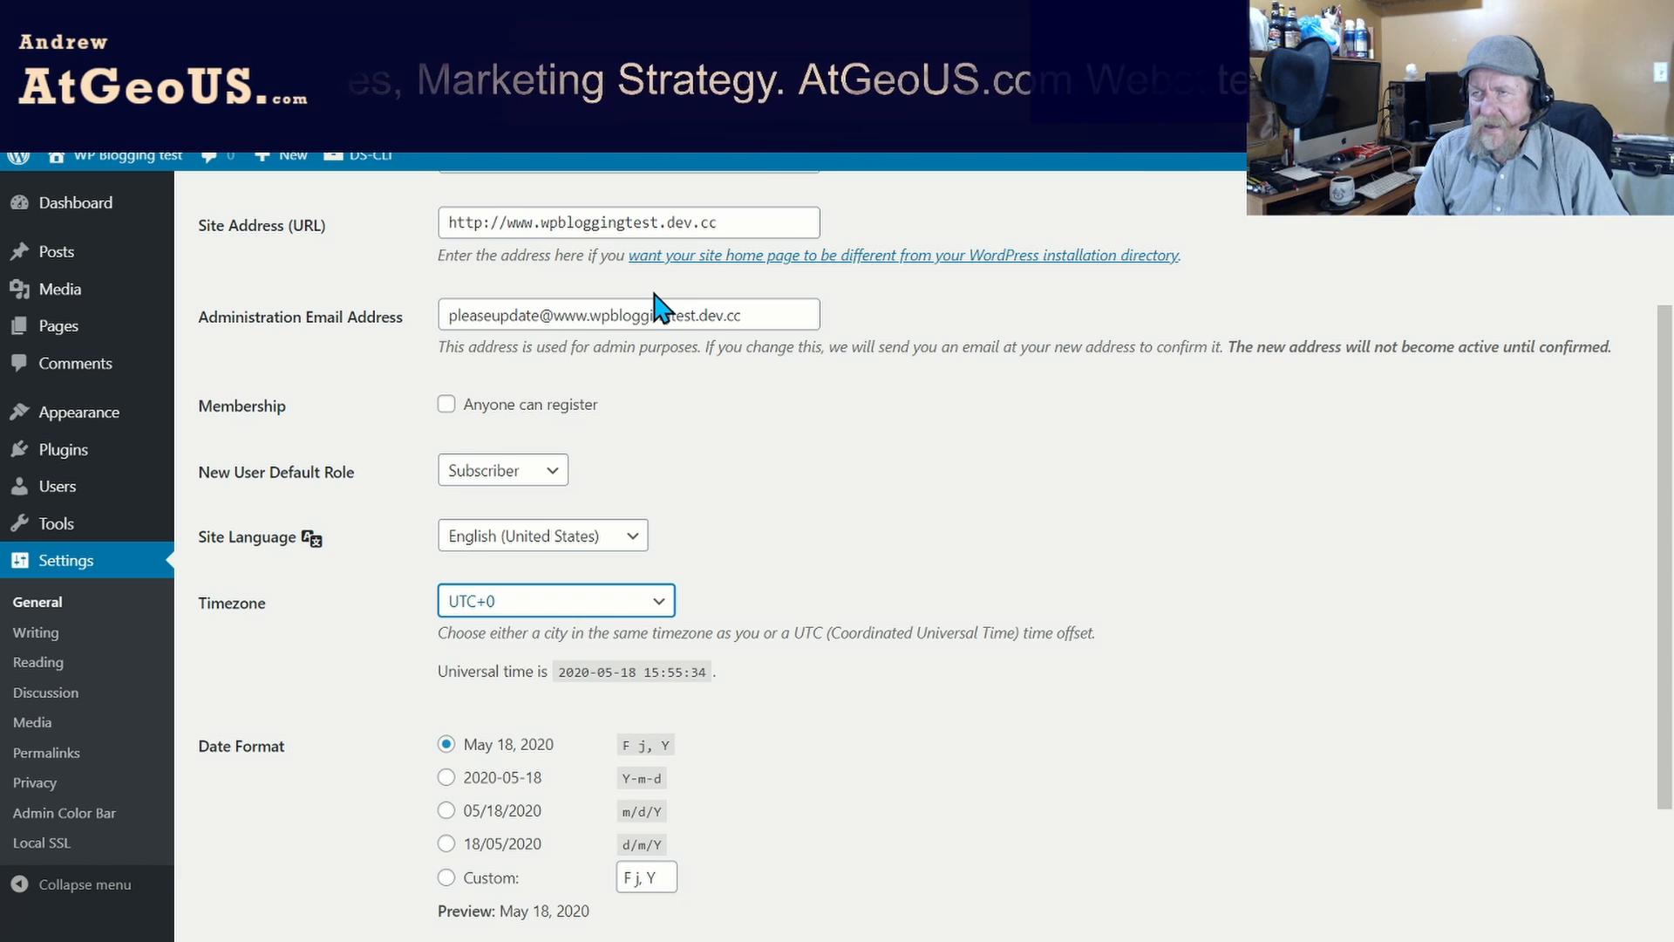
left_click(585, 324)
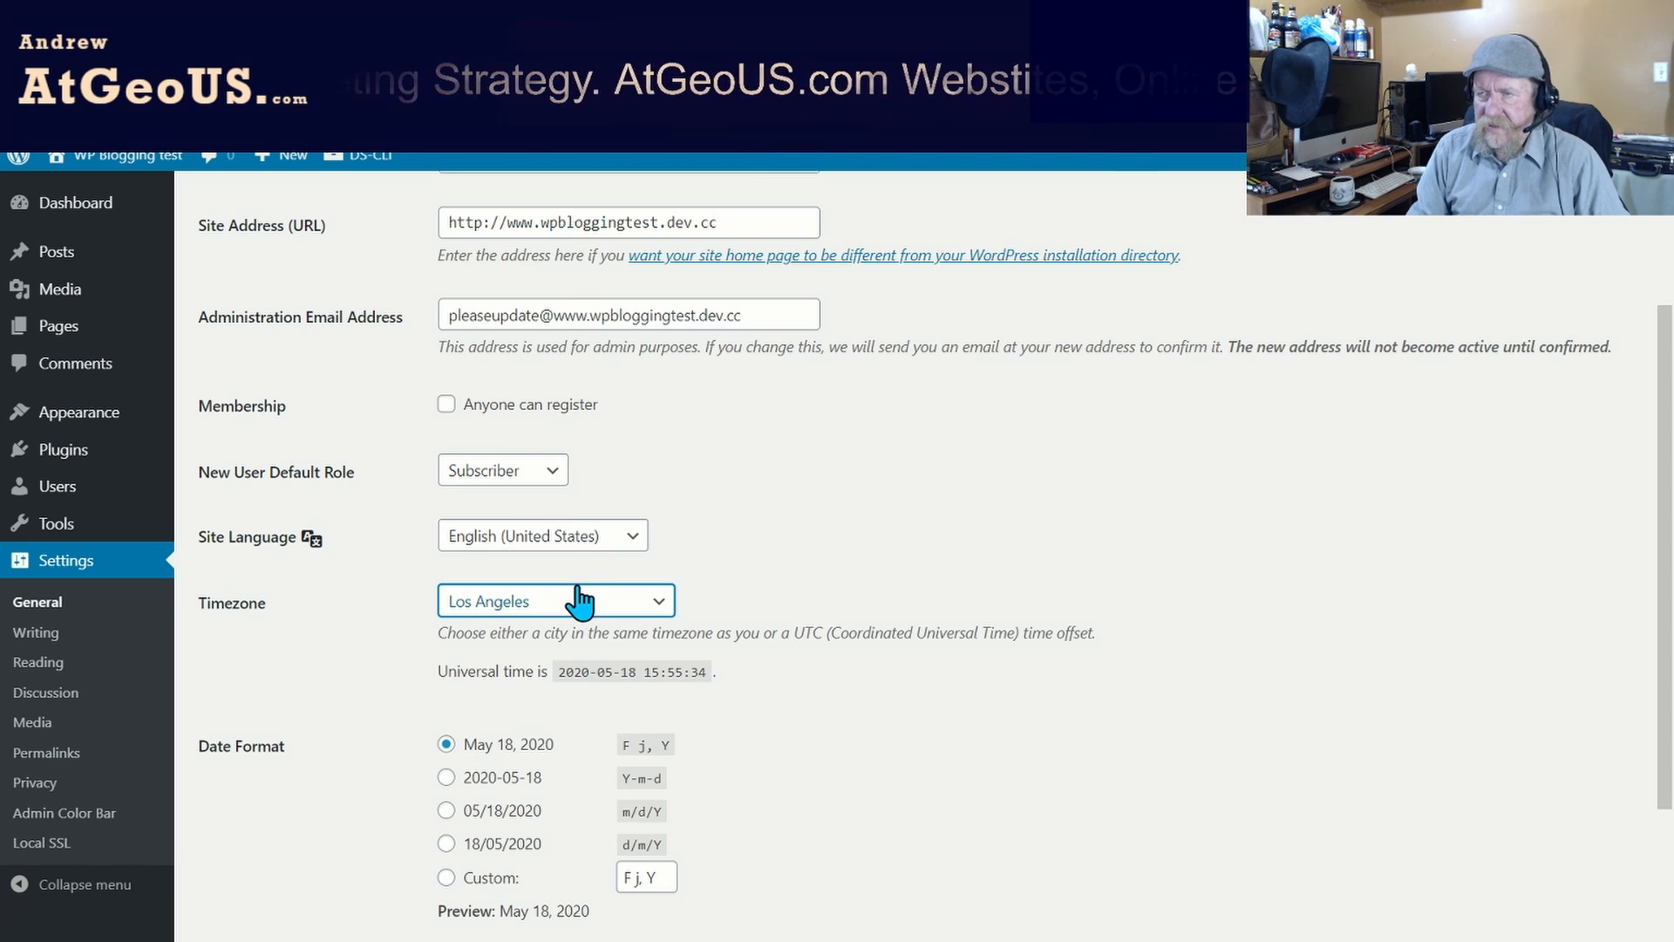
scroll(657, 676, "down", 3)
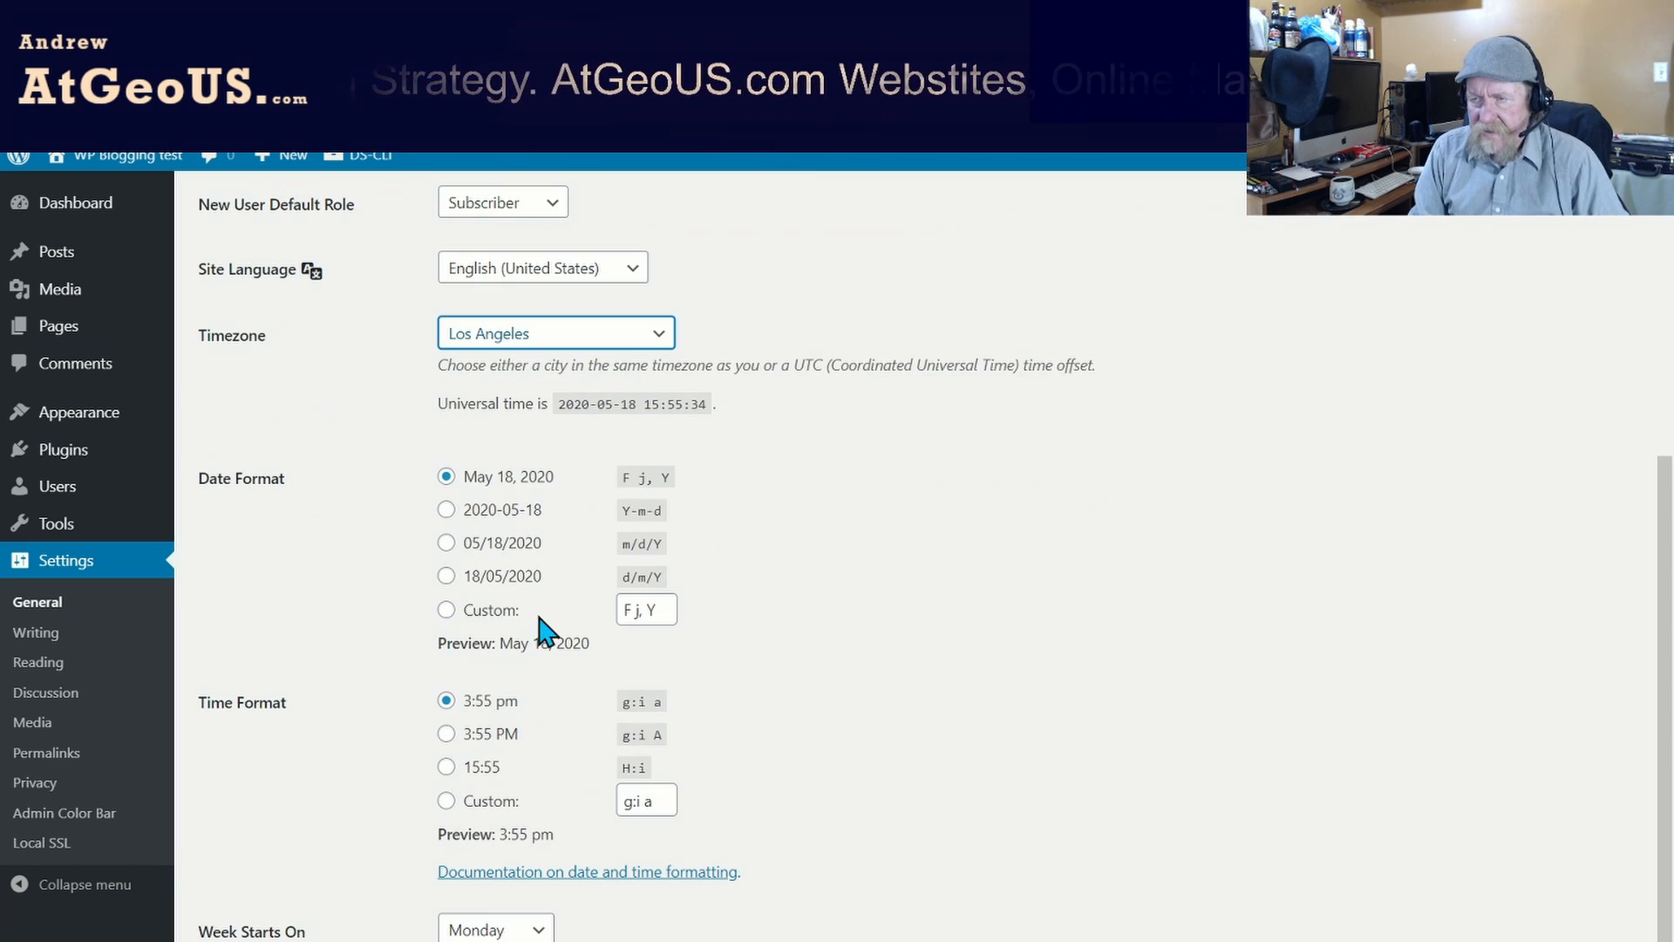
scroll(449, 759, "down", 1)
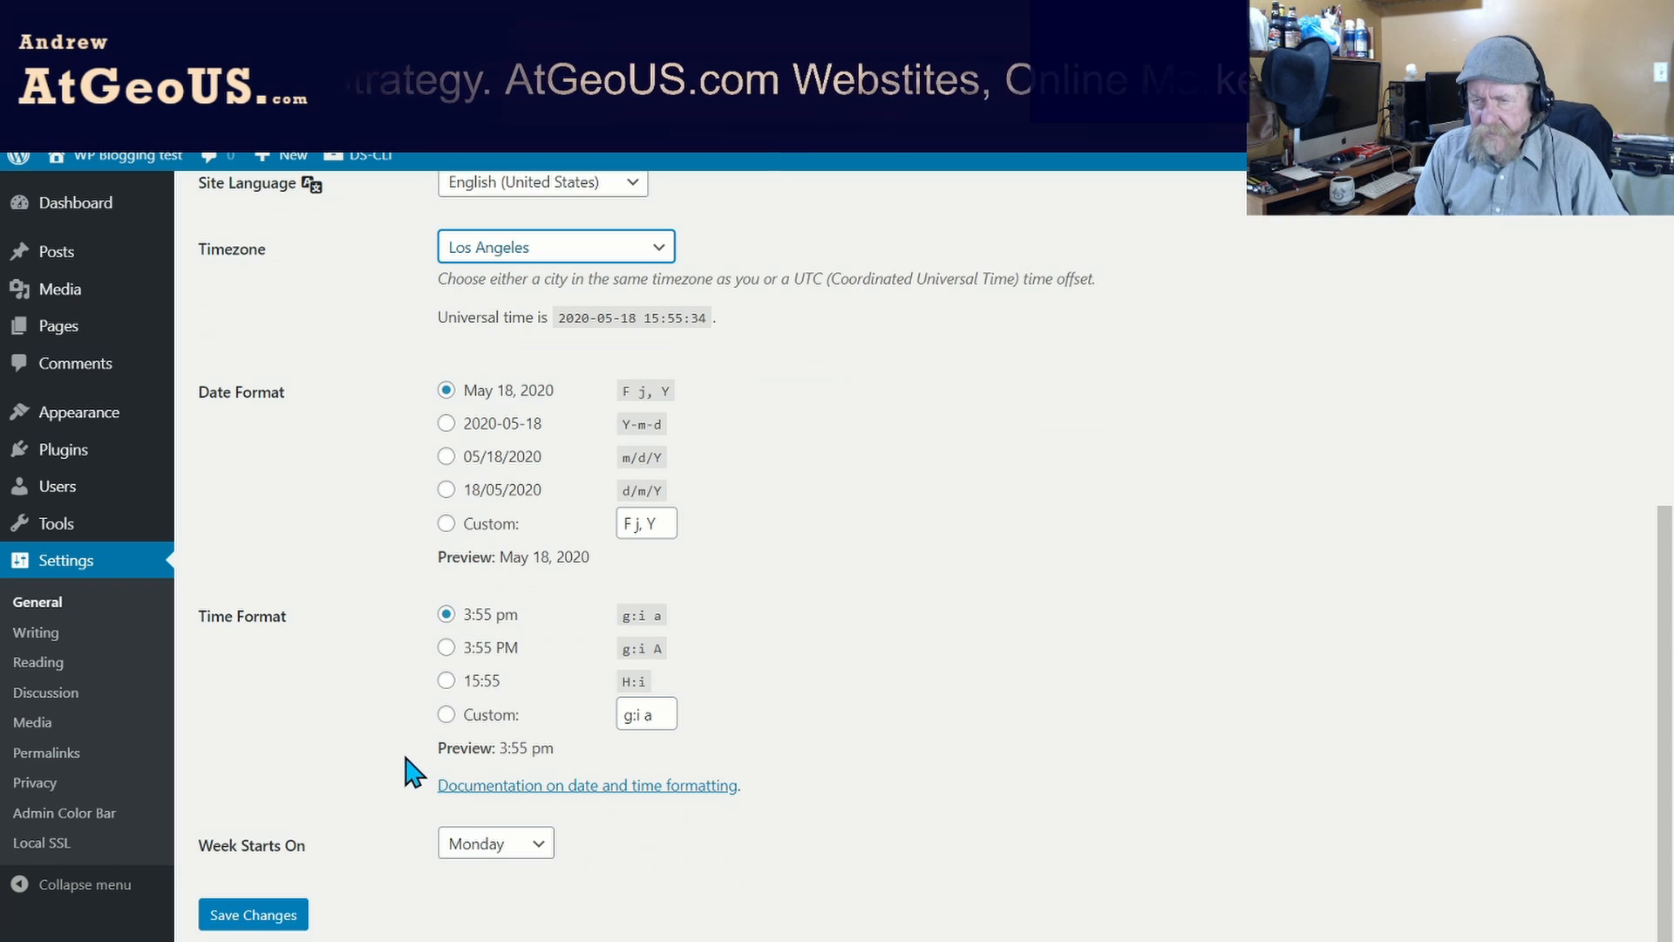
left_click(235, 915)
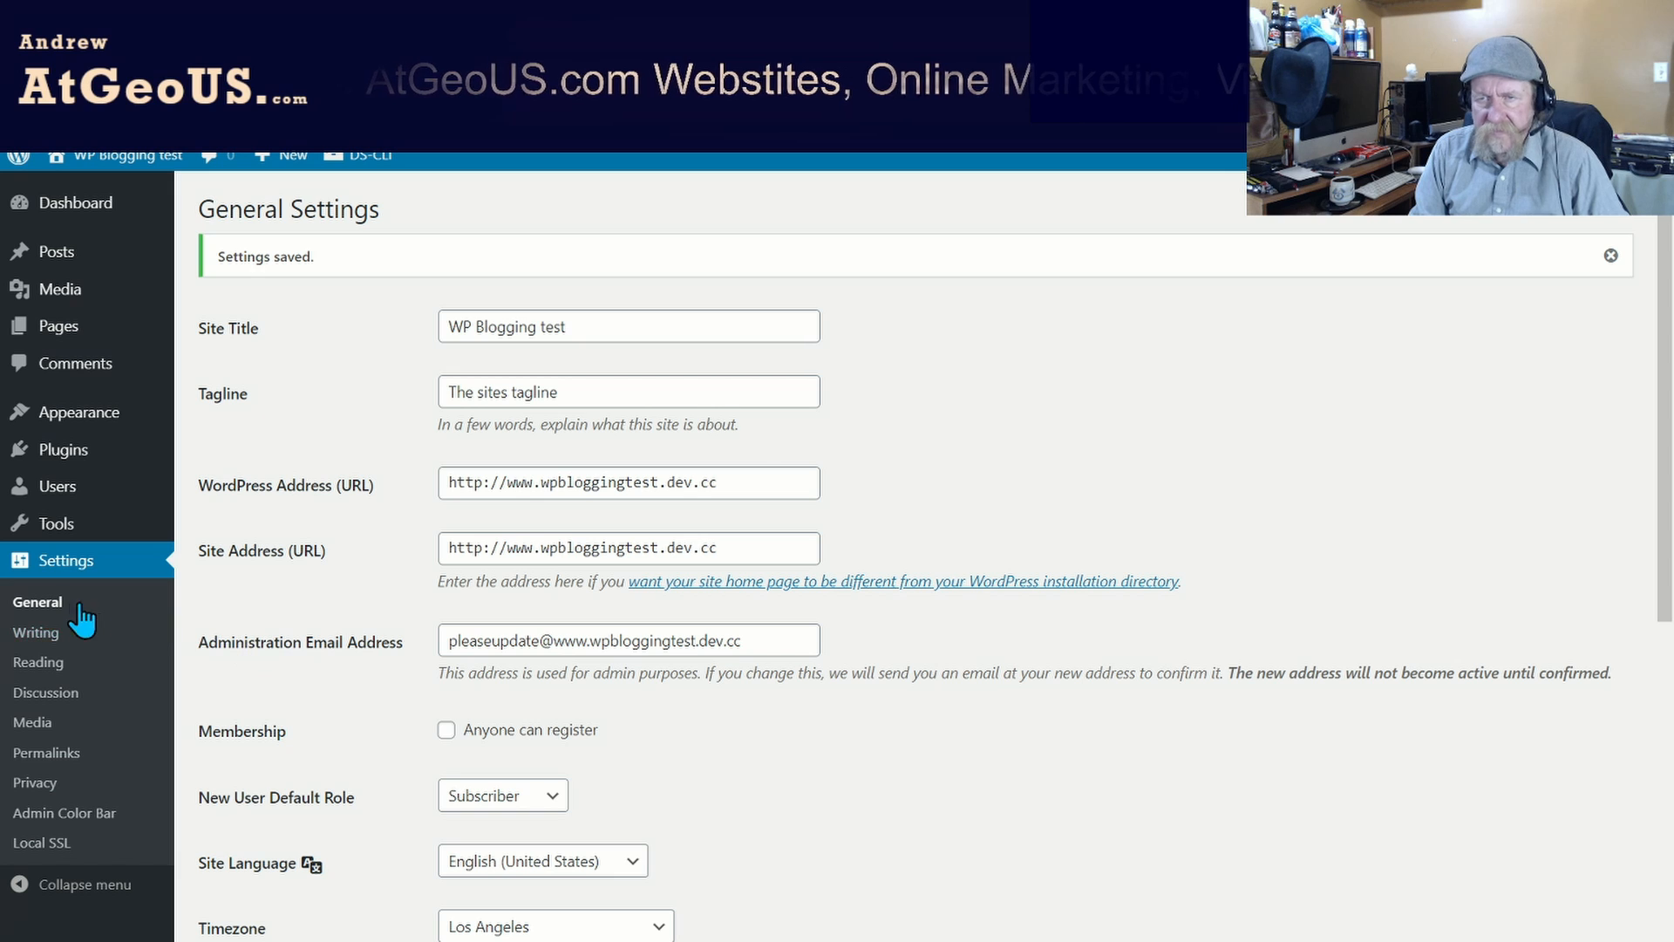
Look through the reading and writing settings, and save the permalink settings with the Post name structure.
left_click(39, 662)
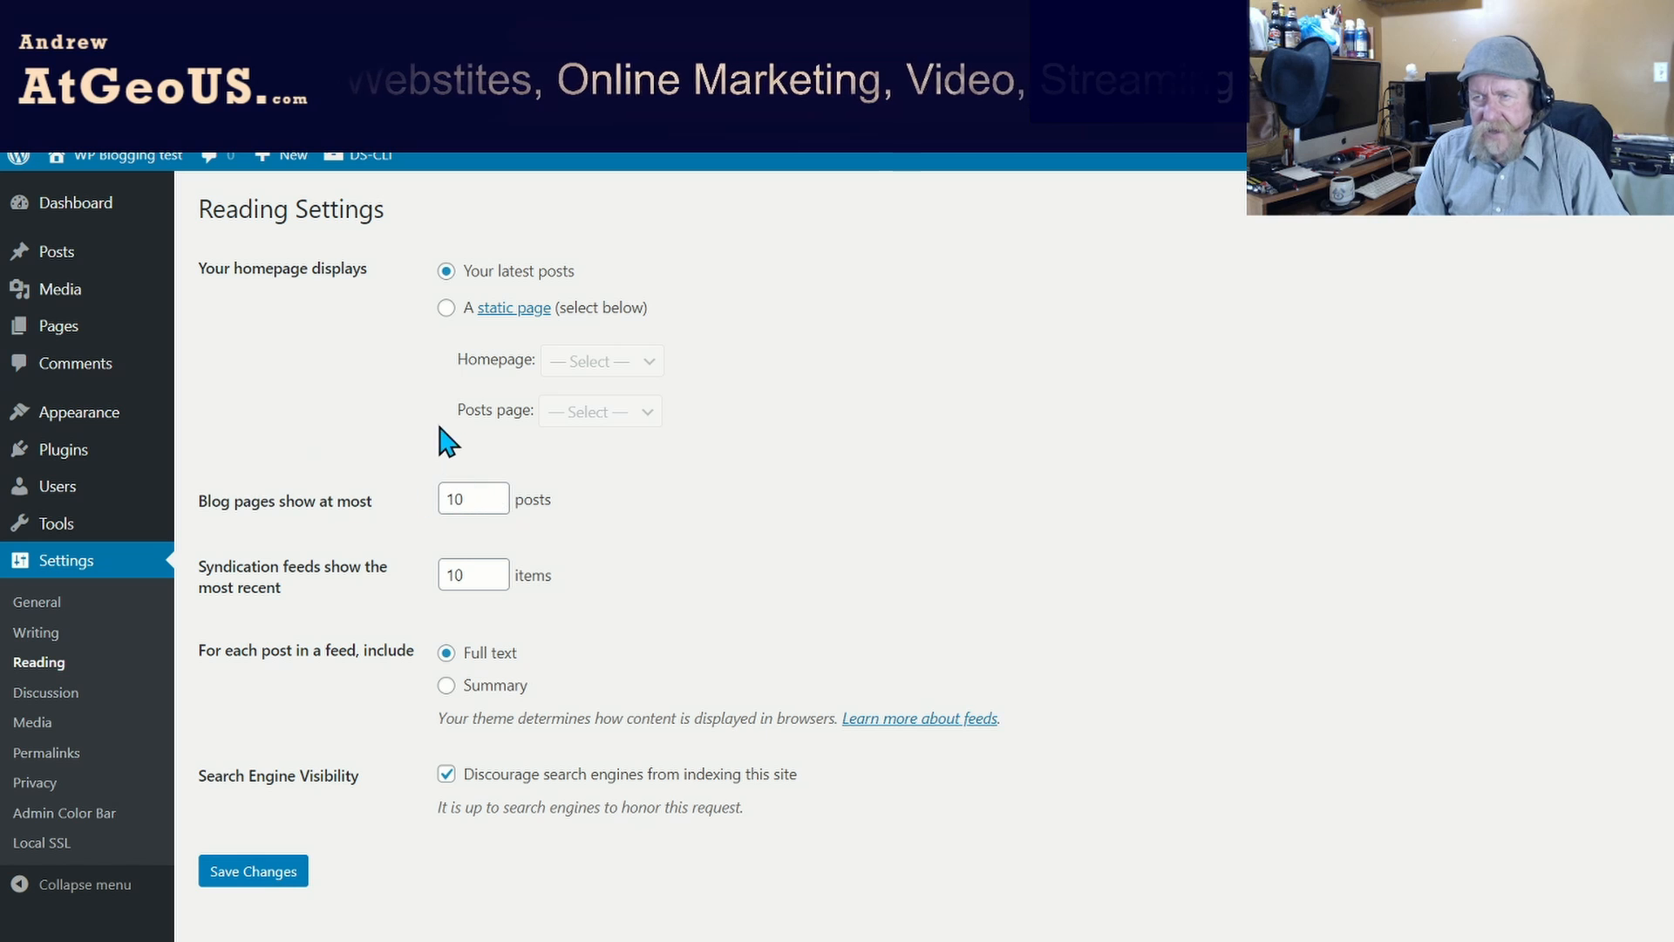
left_click(36, 634)
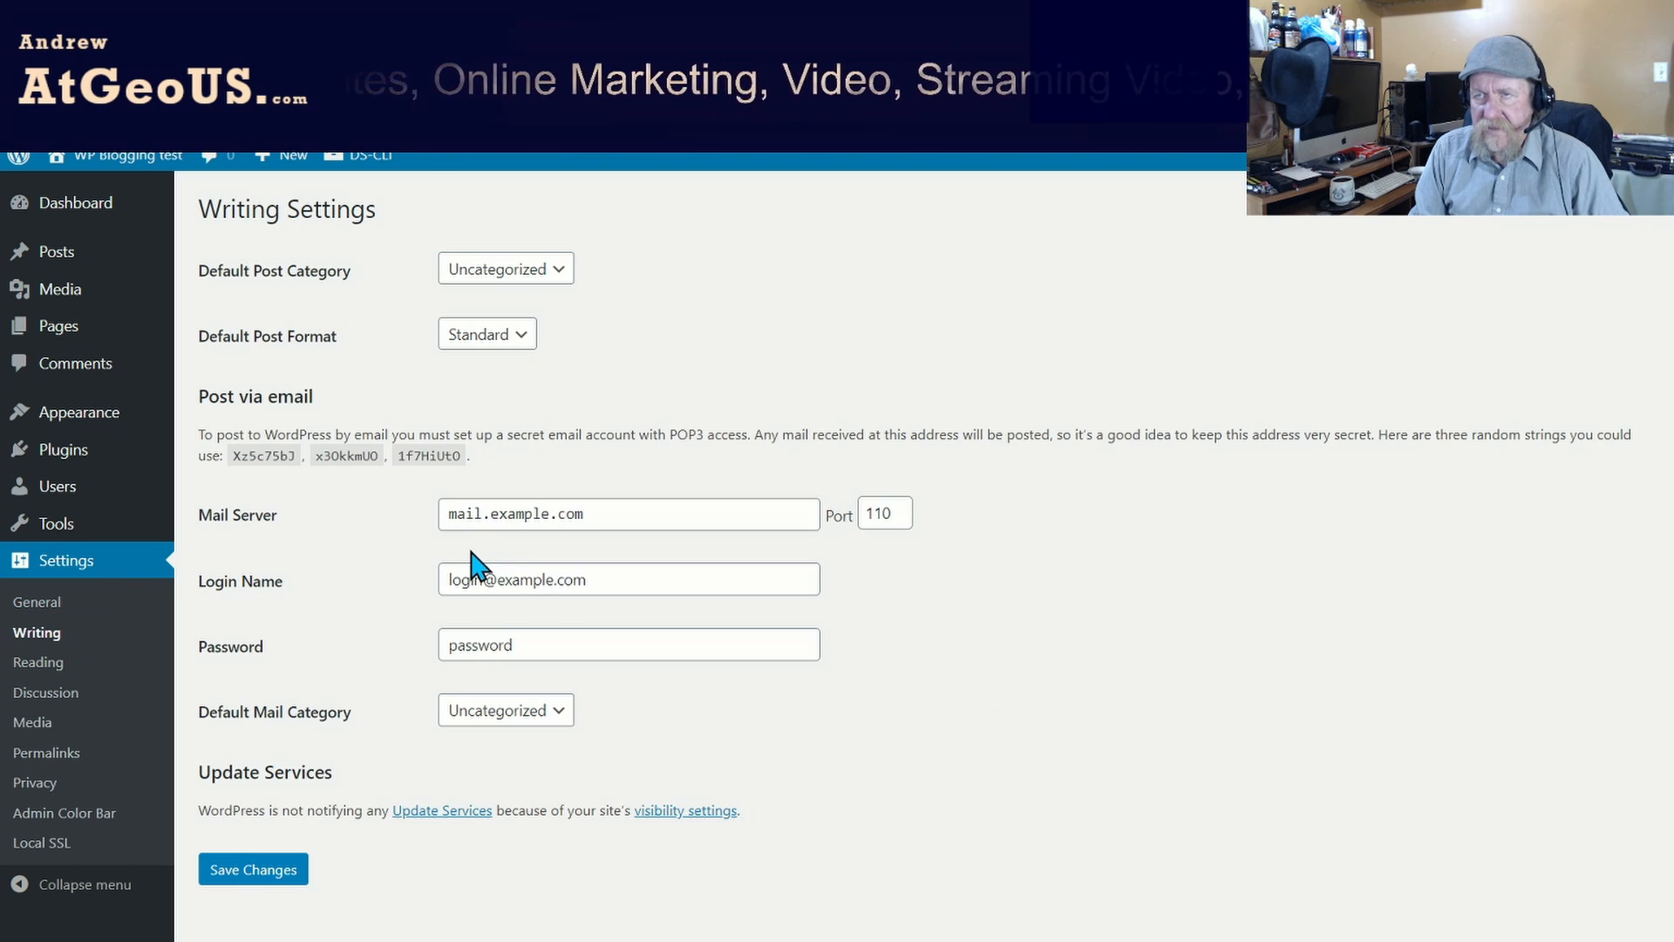
left_click(62, 756)
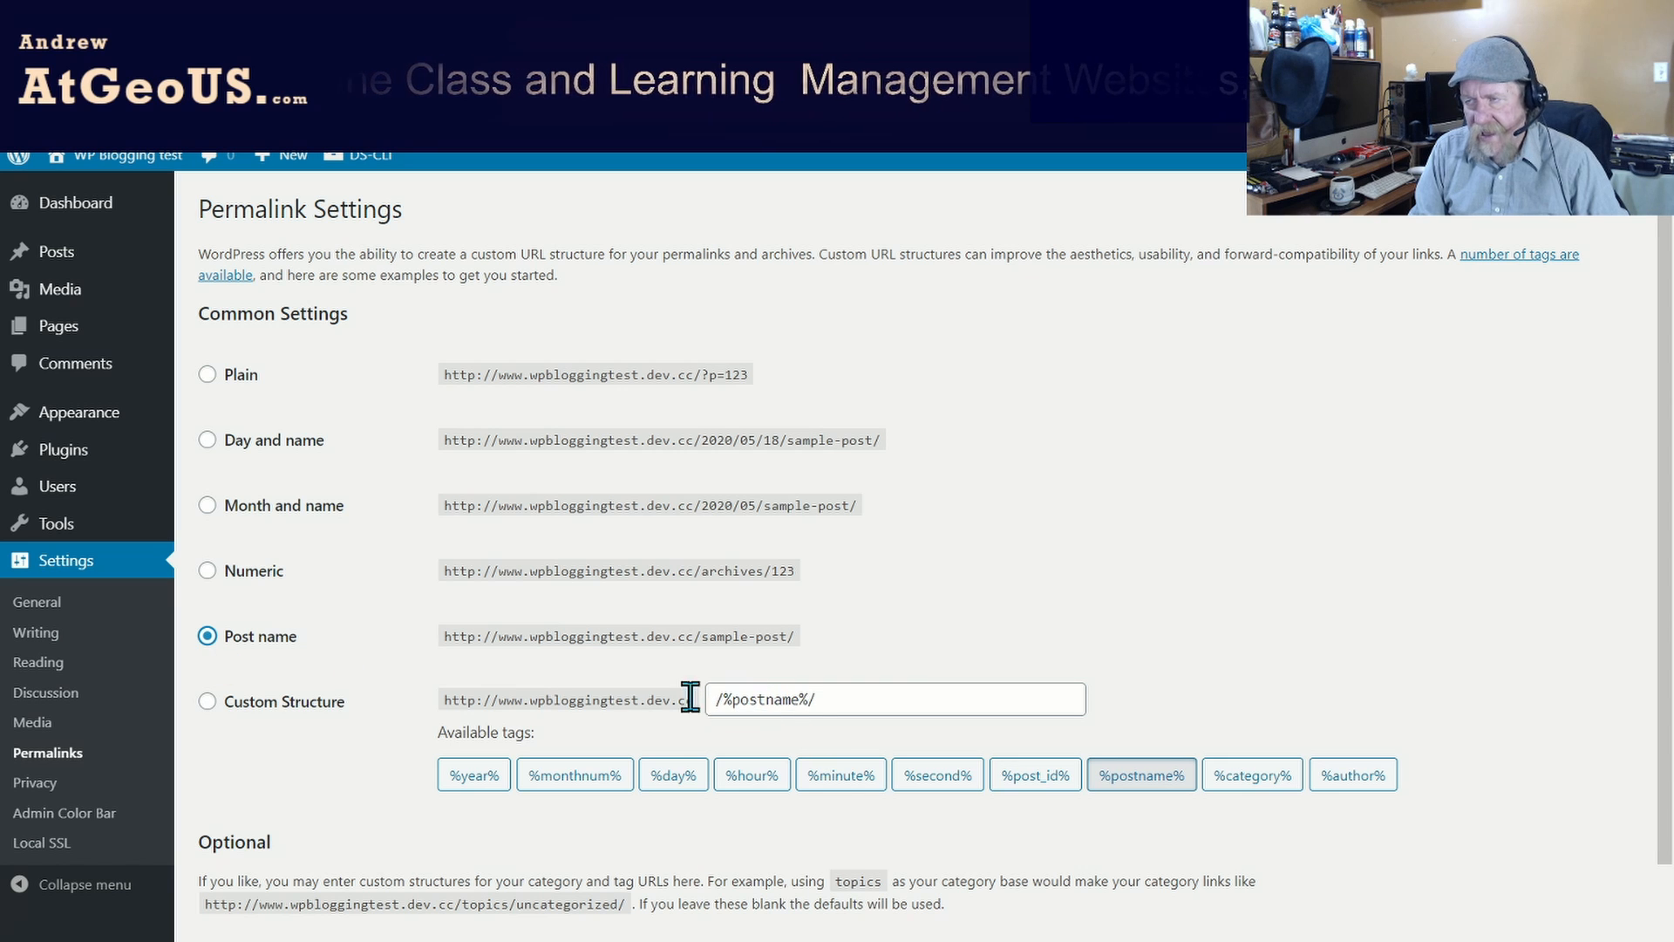
scroll(319, 775, "down", 2)
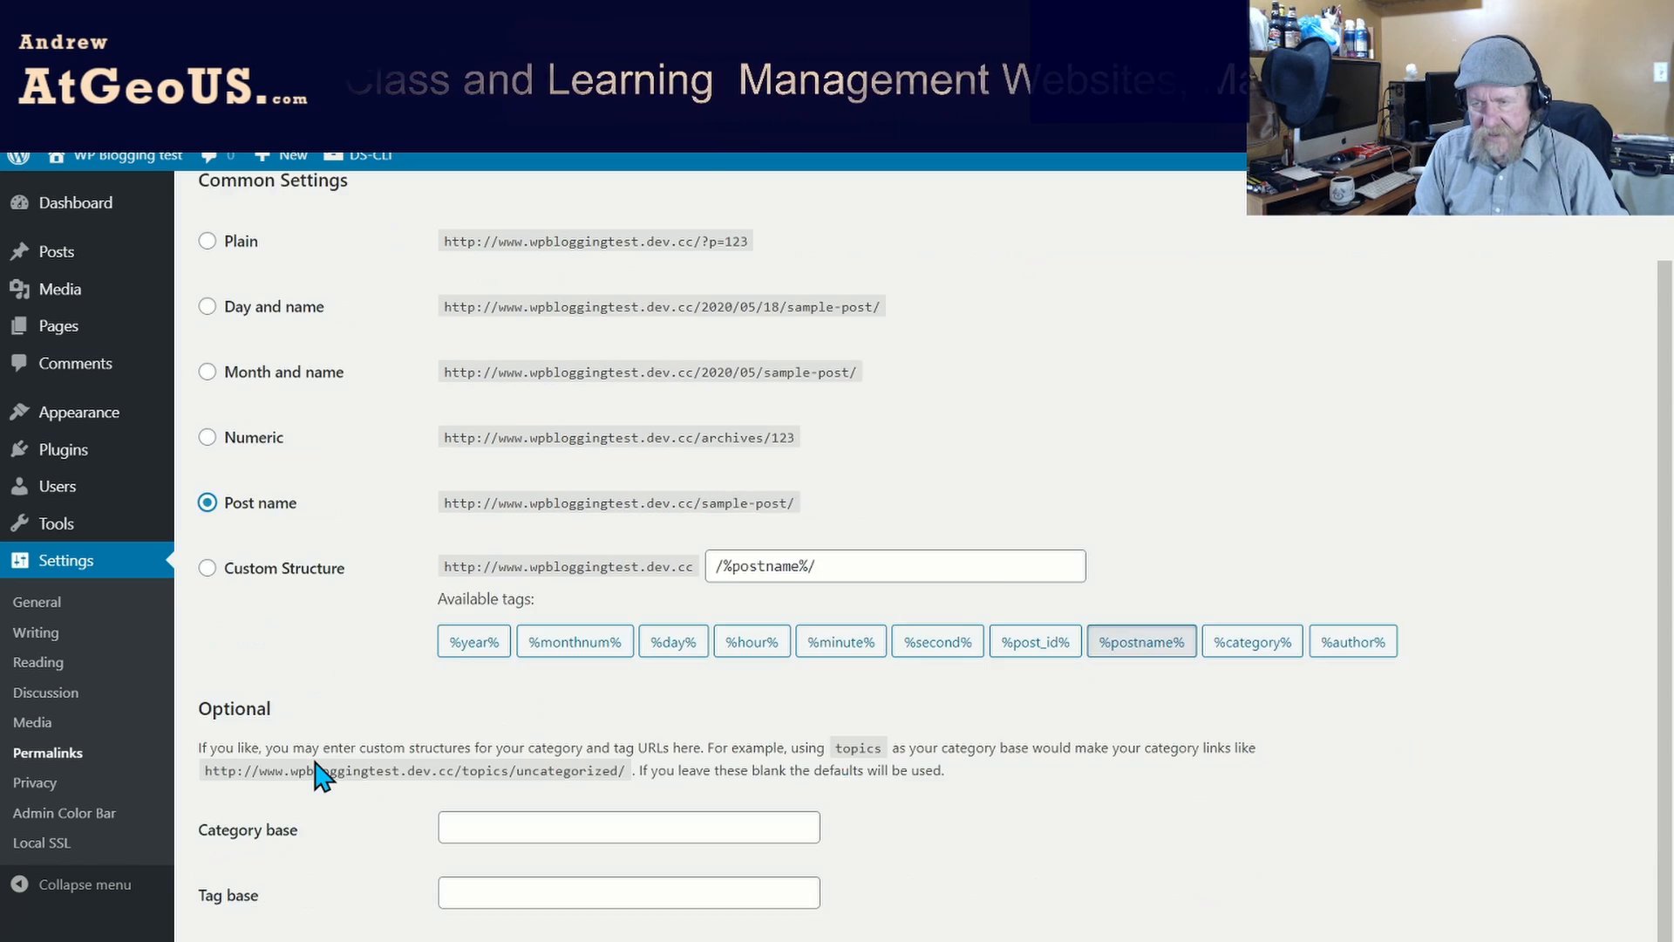
scroll(318, 774, "down", 1)
left_click(286, 914)
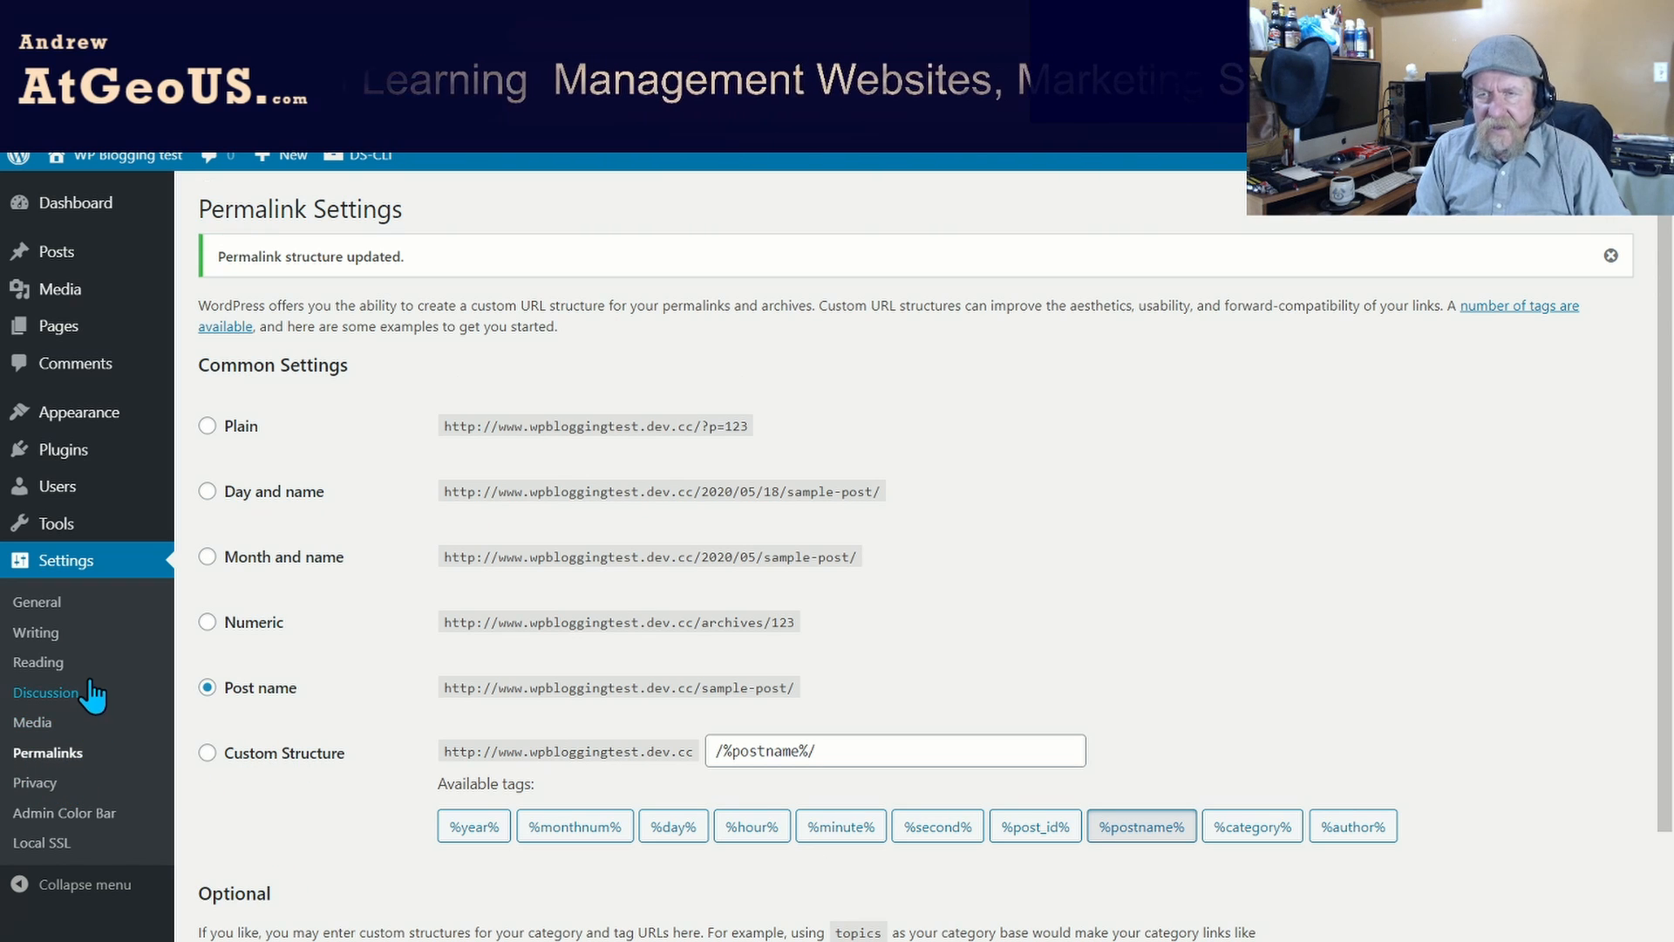
Move the default "Hello world!" post to the trash.
mouse_move(155, 328)
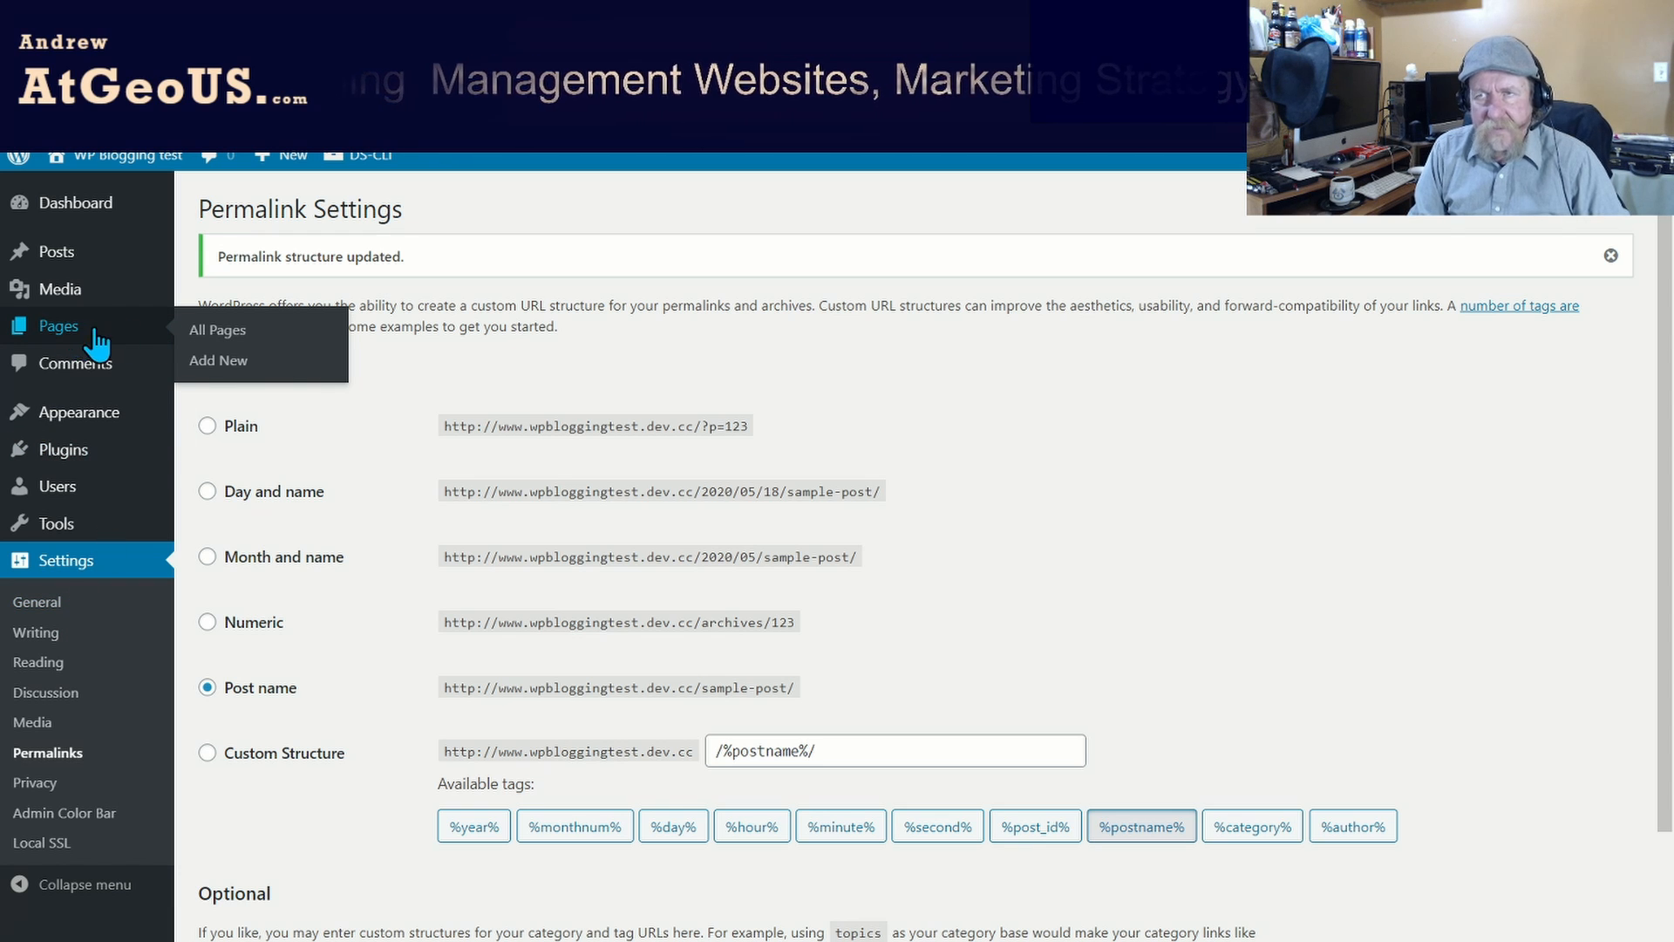
mouse_move(48, 334)
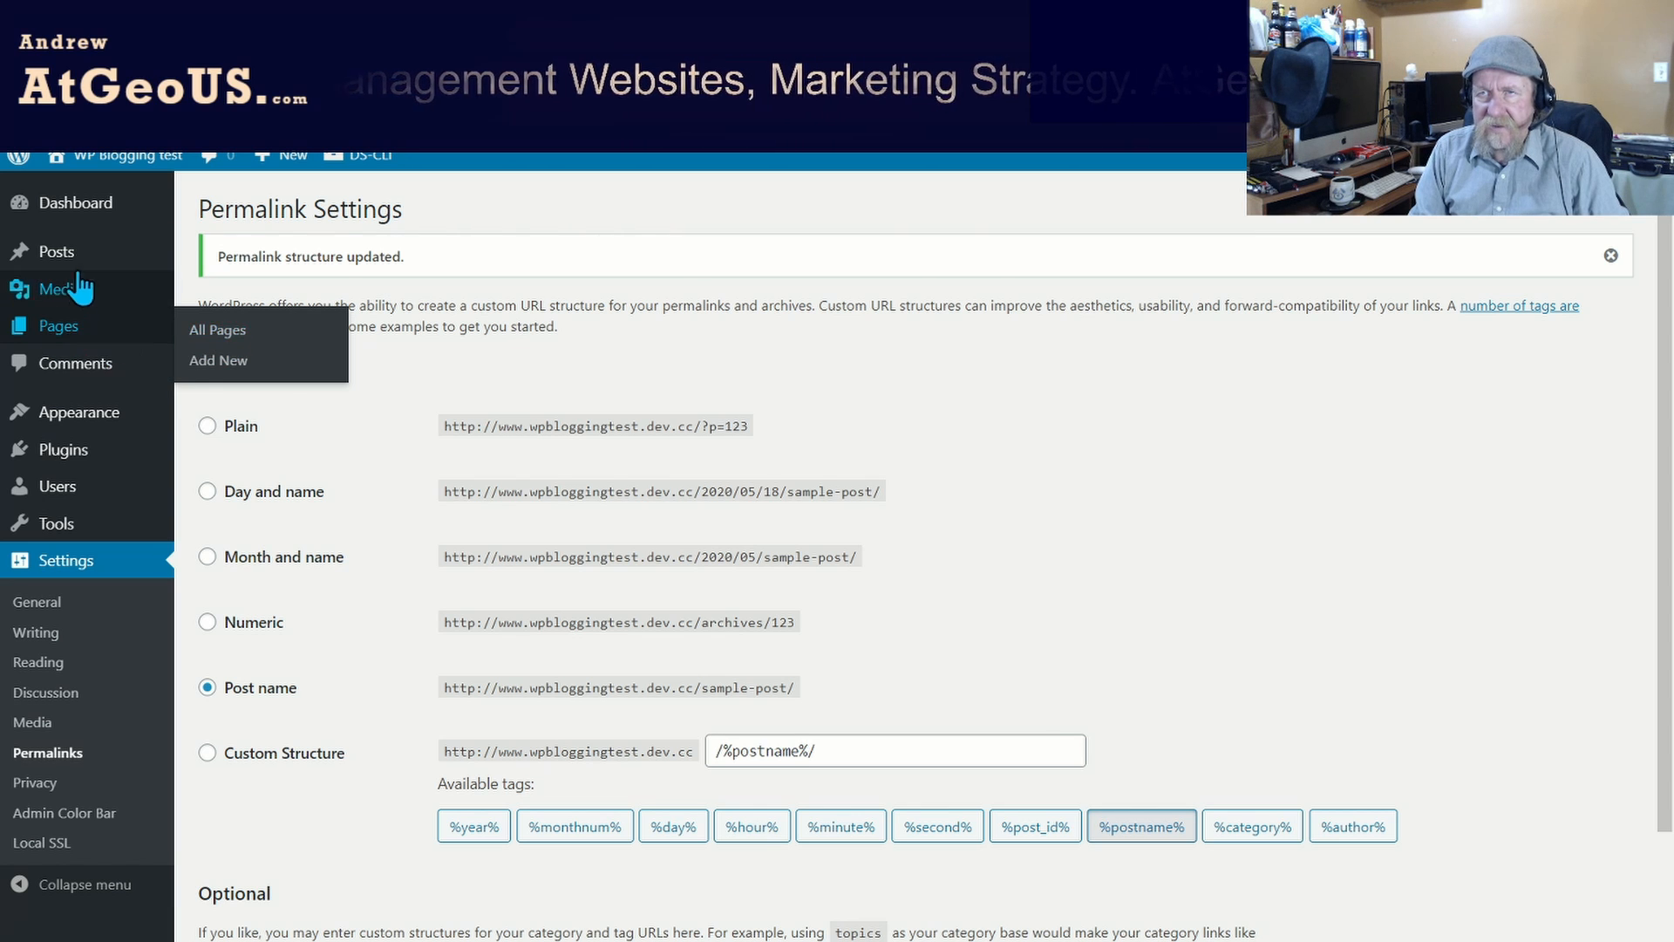
mouse_move(61, 254)
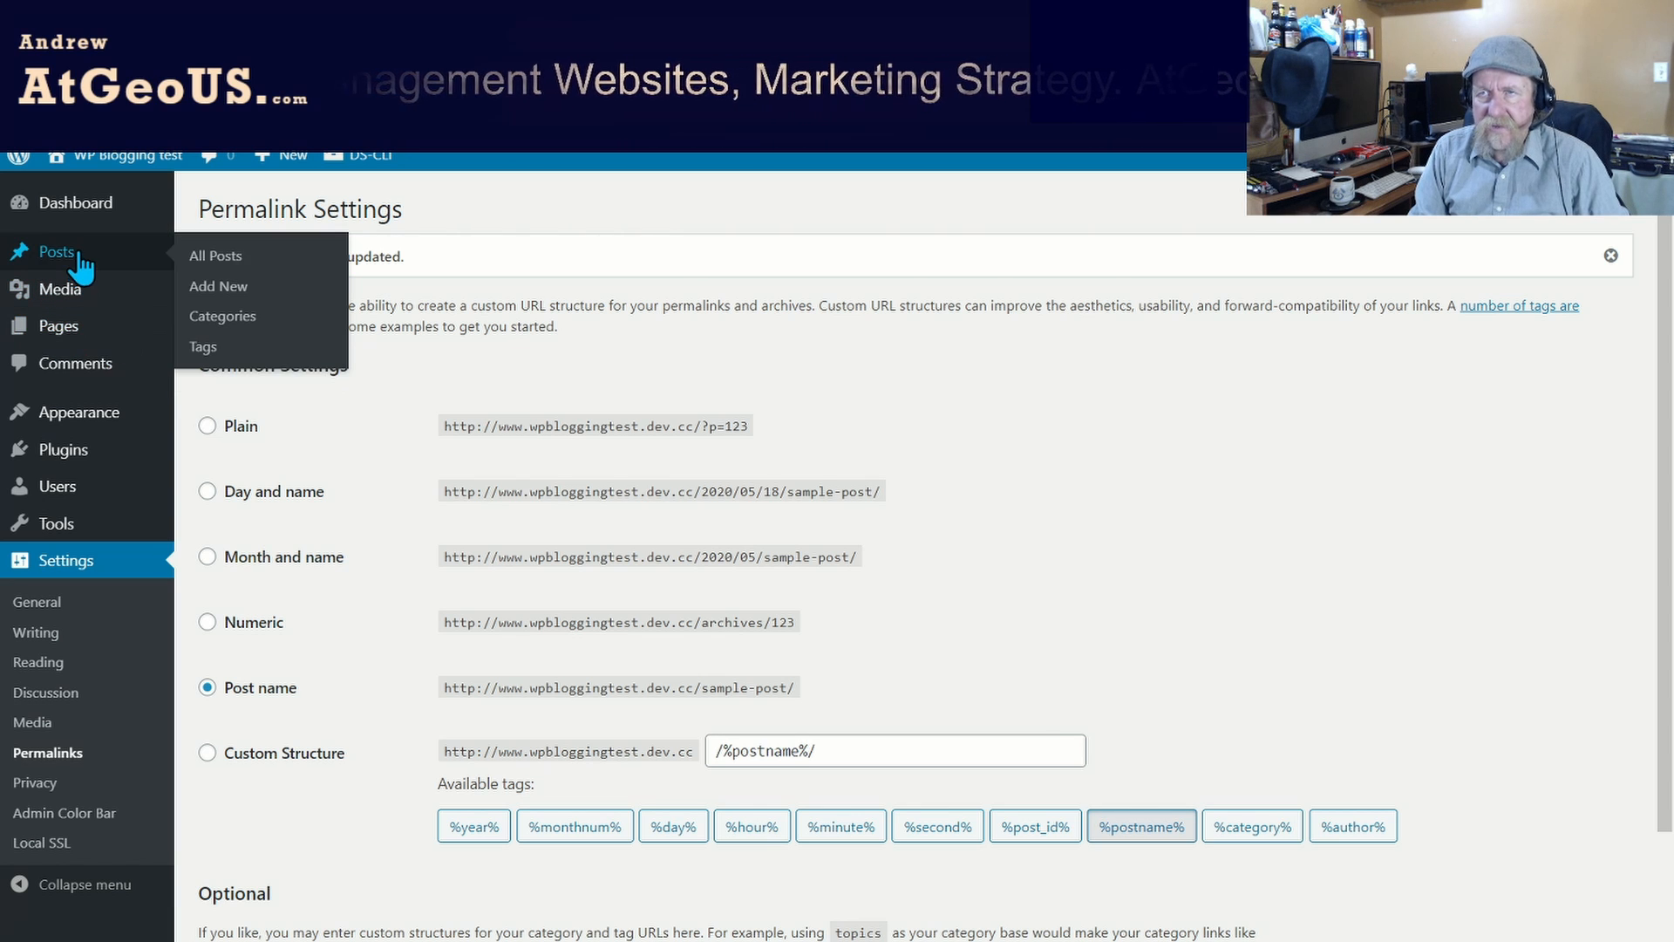
left_click(215, 258)
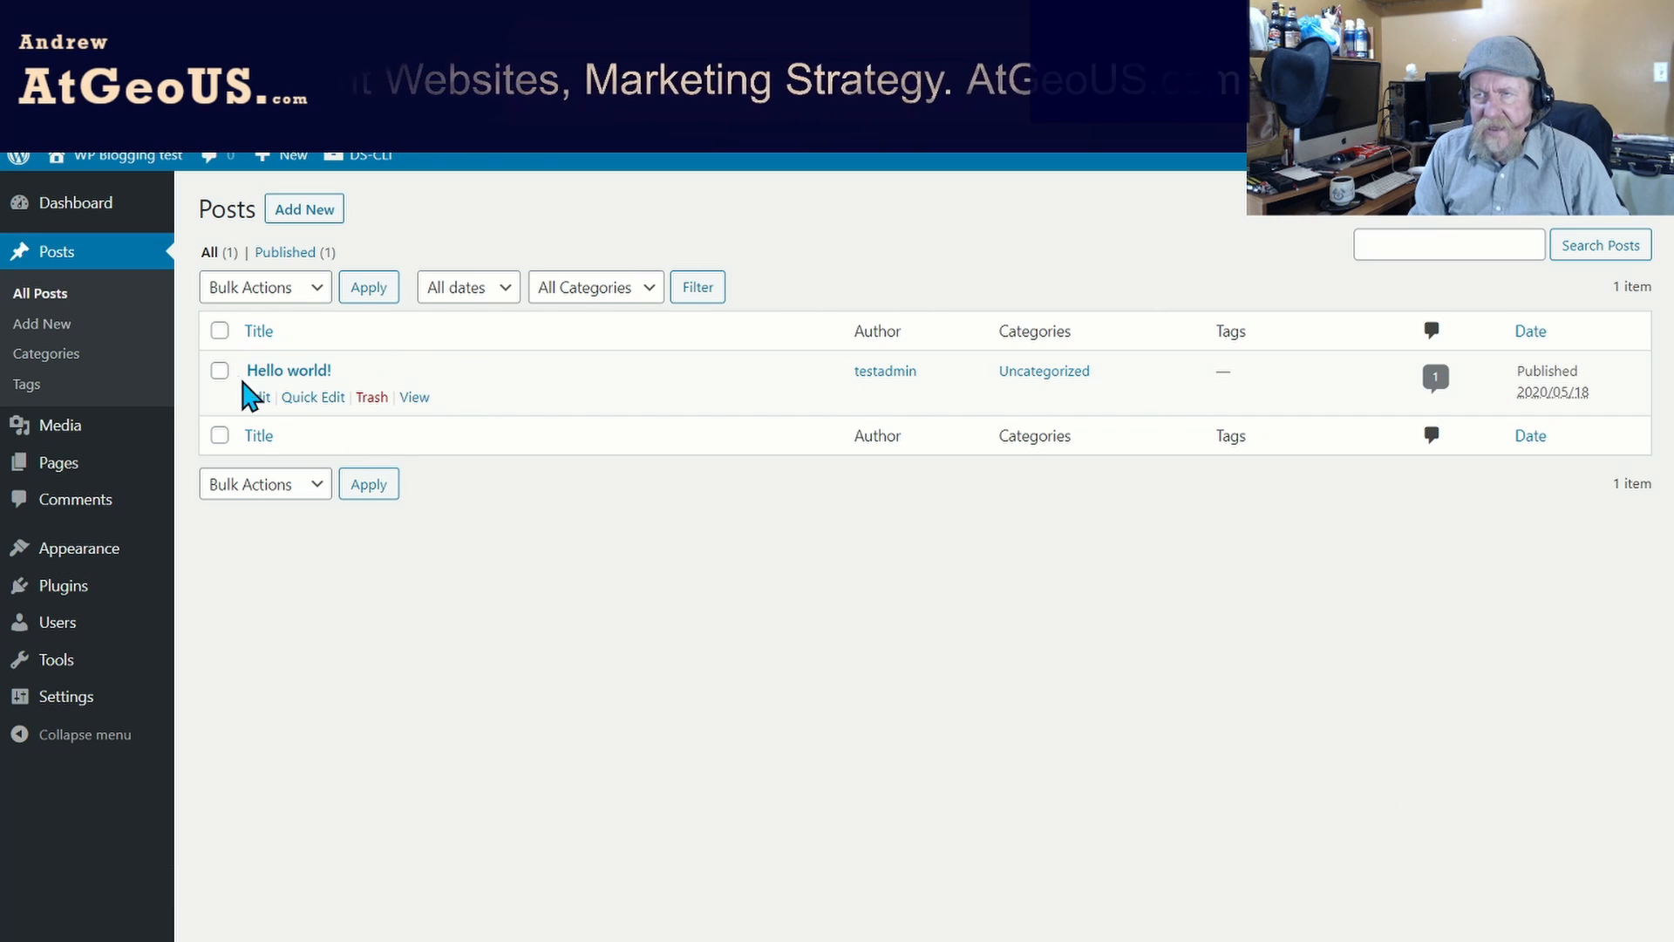
left_click(371, 397)
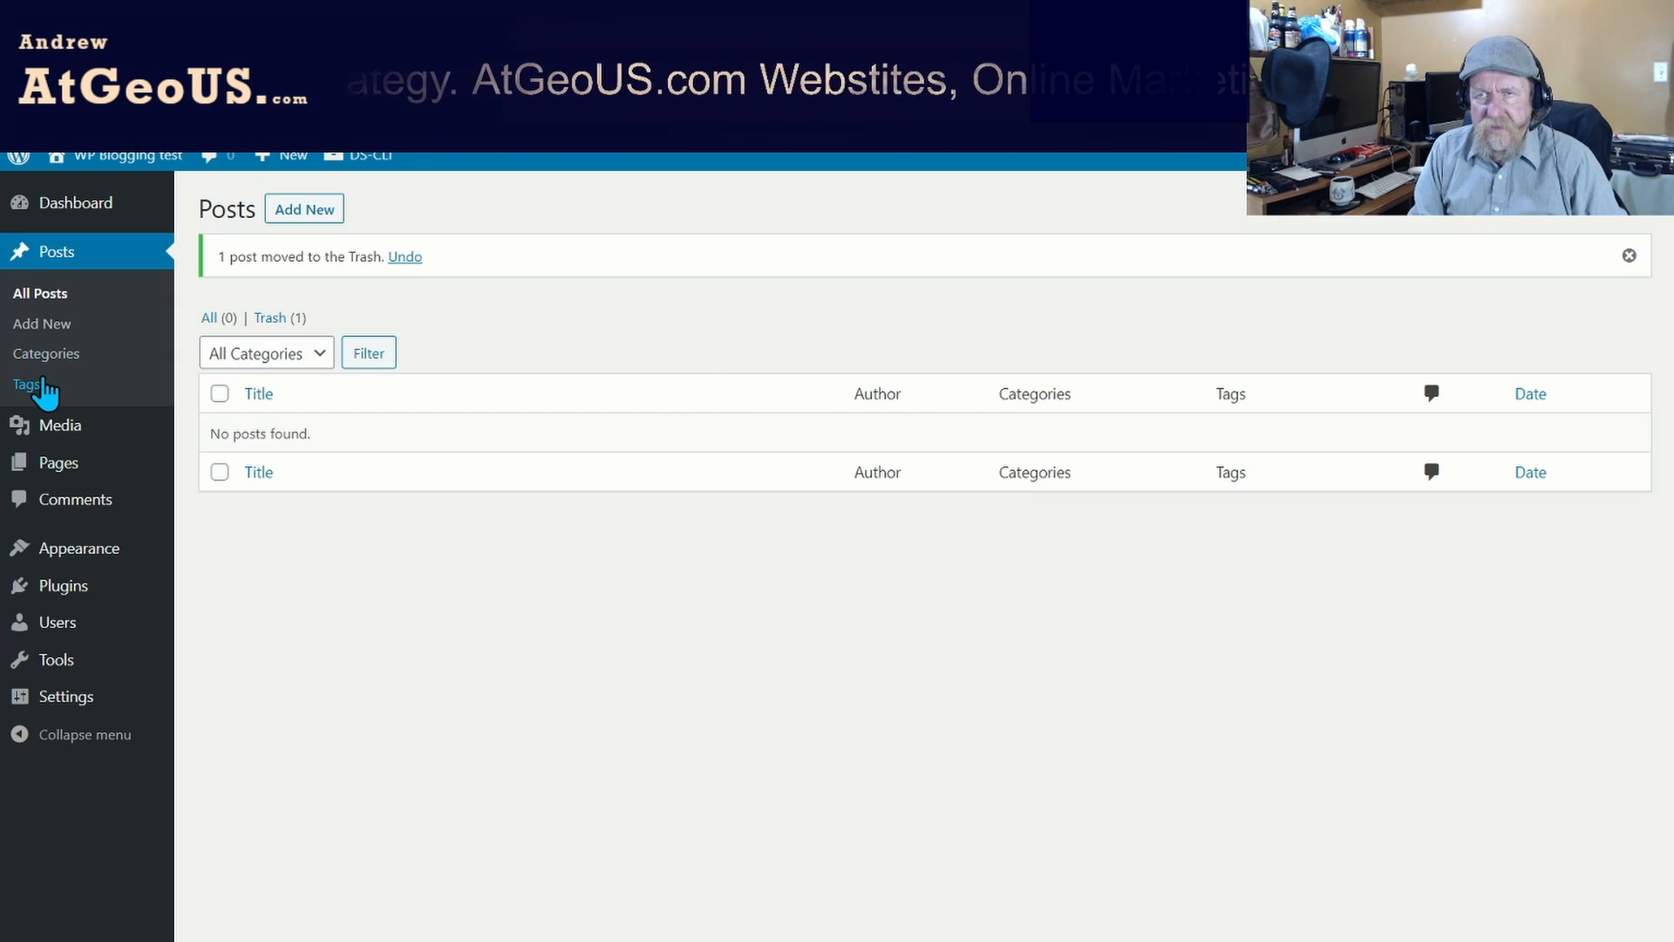
Move the default "Sample Page" to the trash.
mouse_move(72, 433)
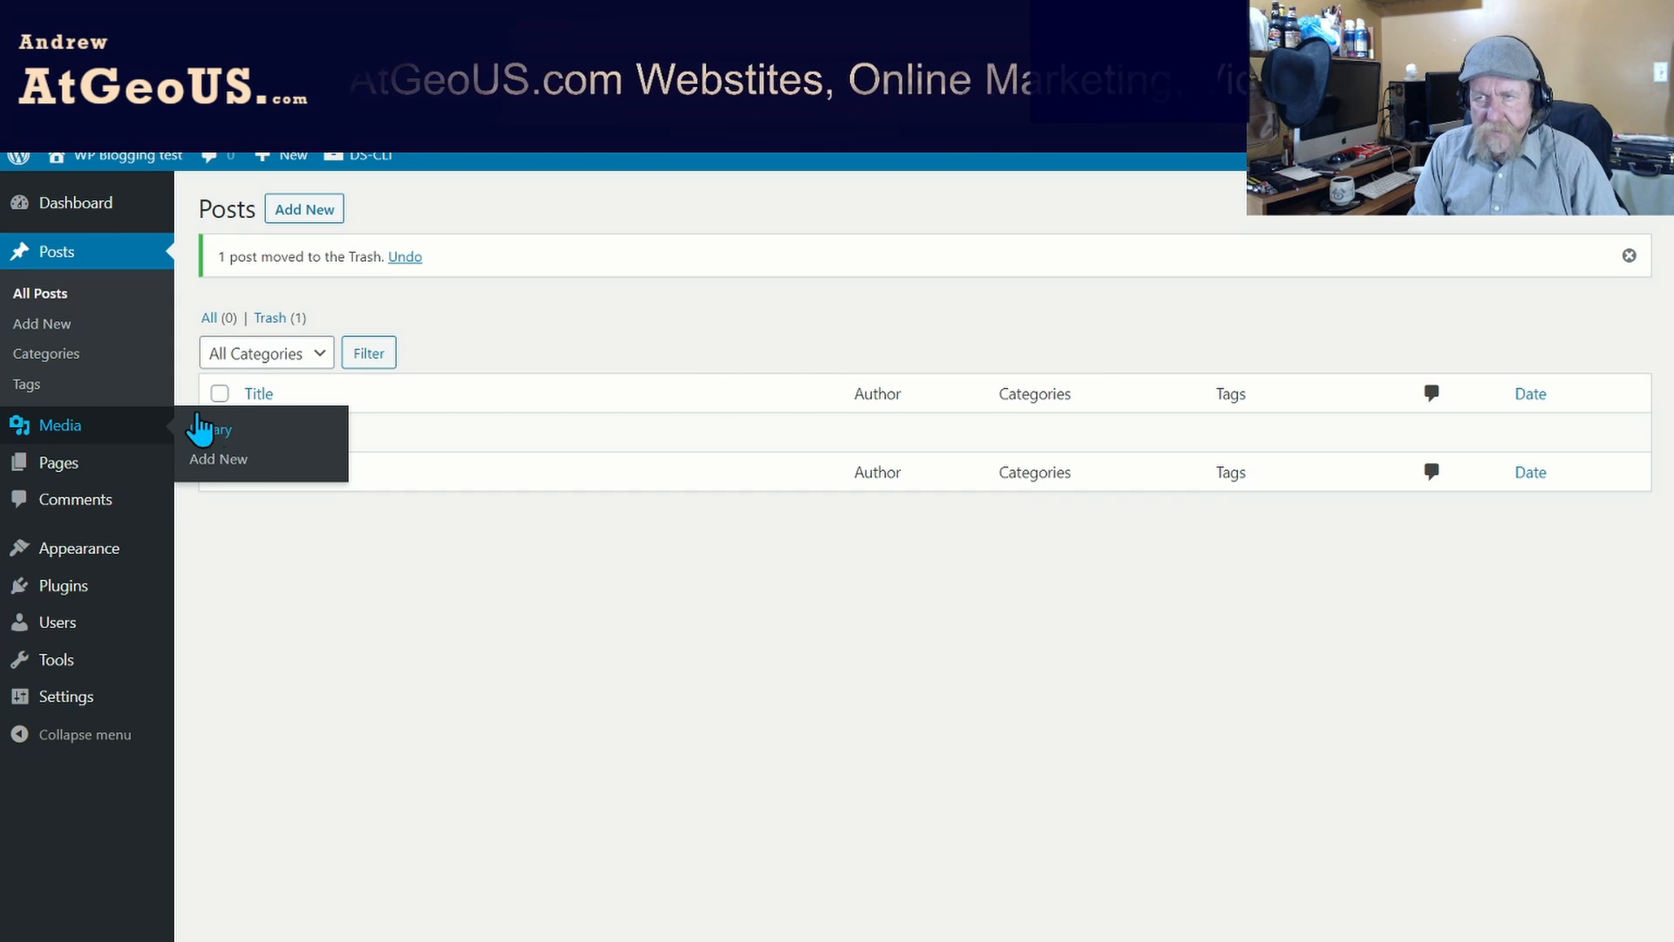
mouse_move(106, 462)
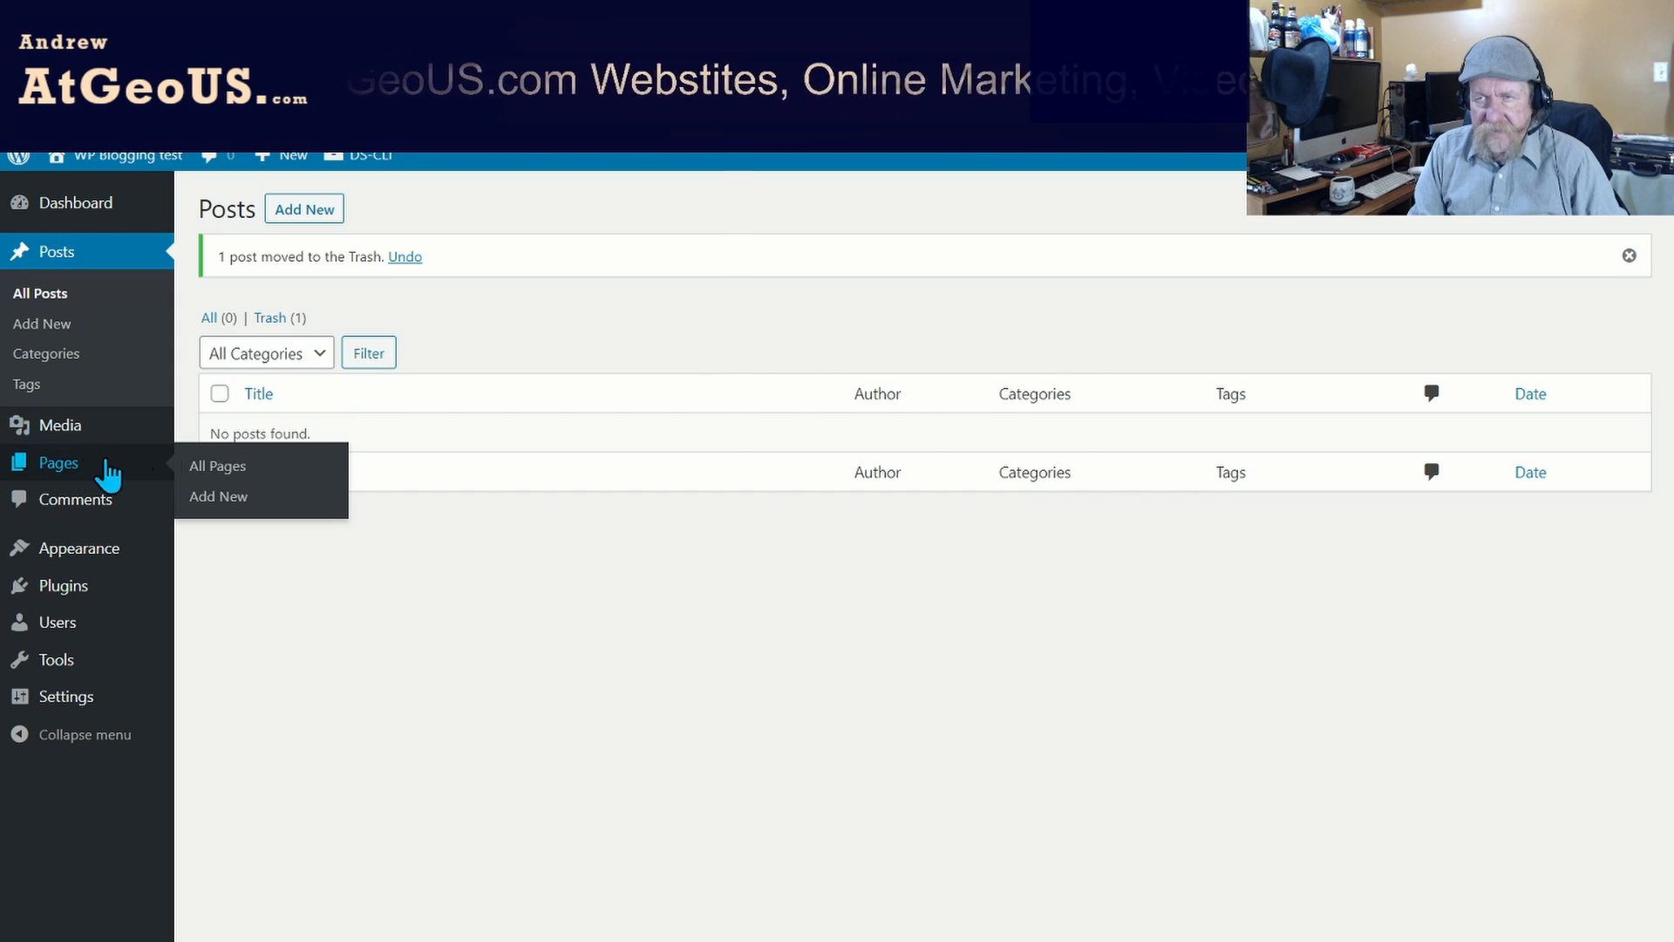
left_click(228, 475)
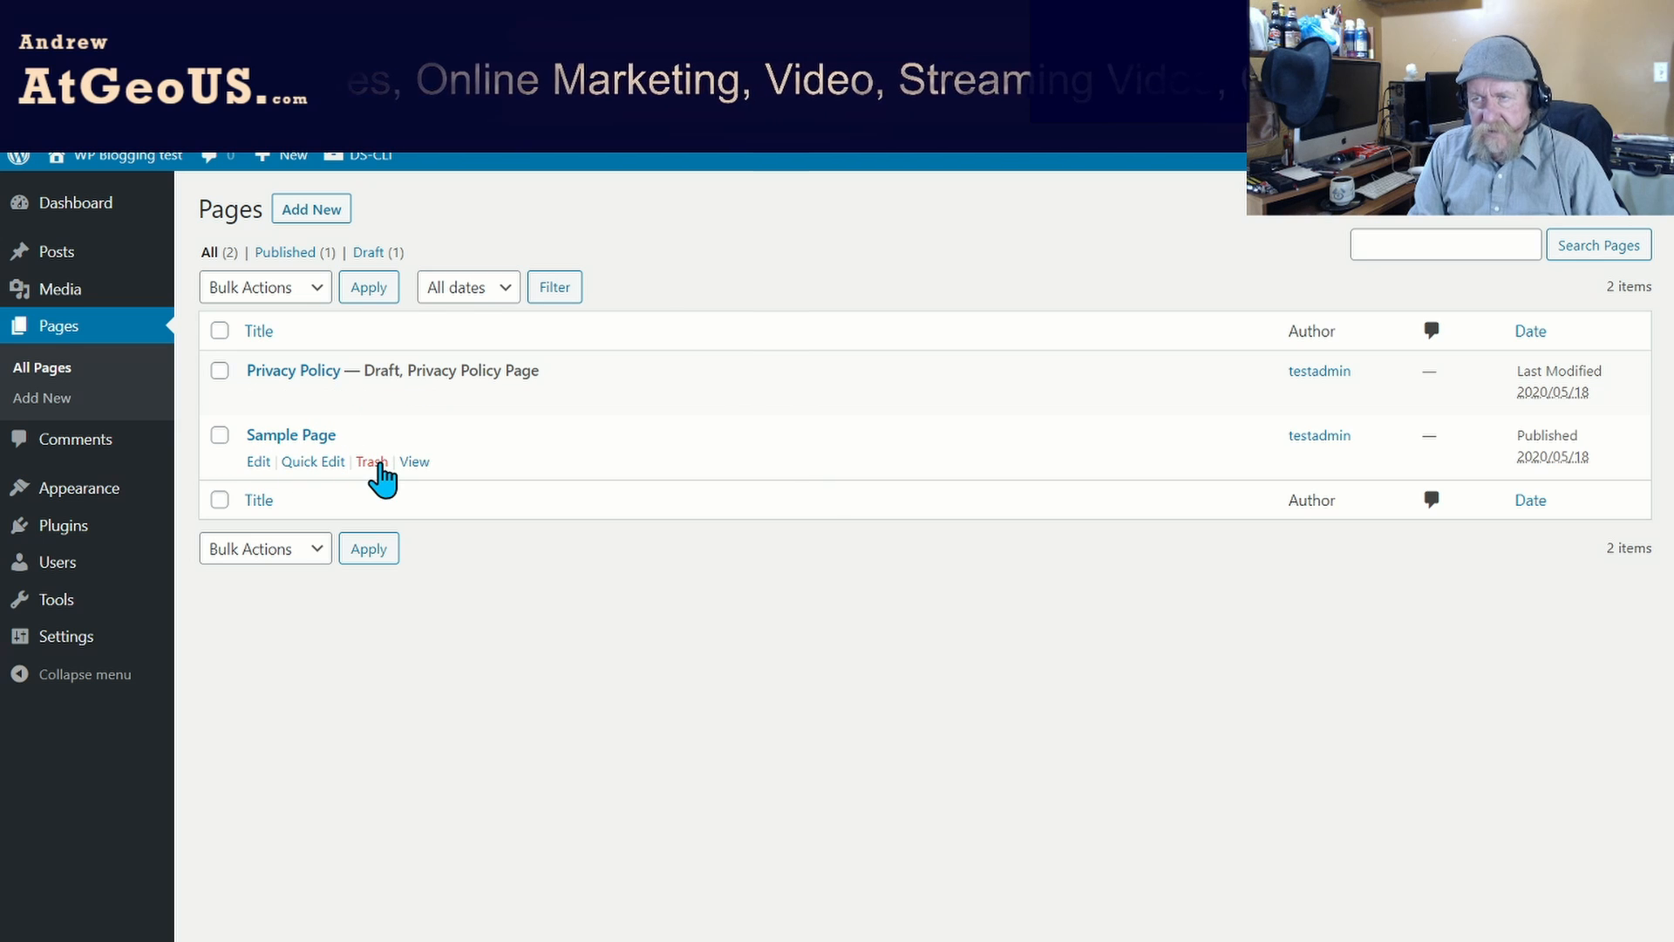
left_click(380, 464)
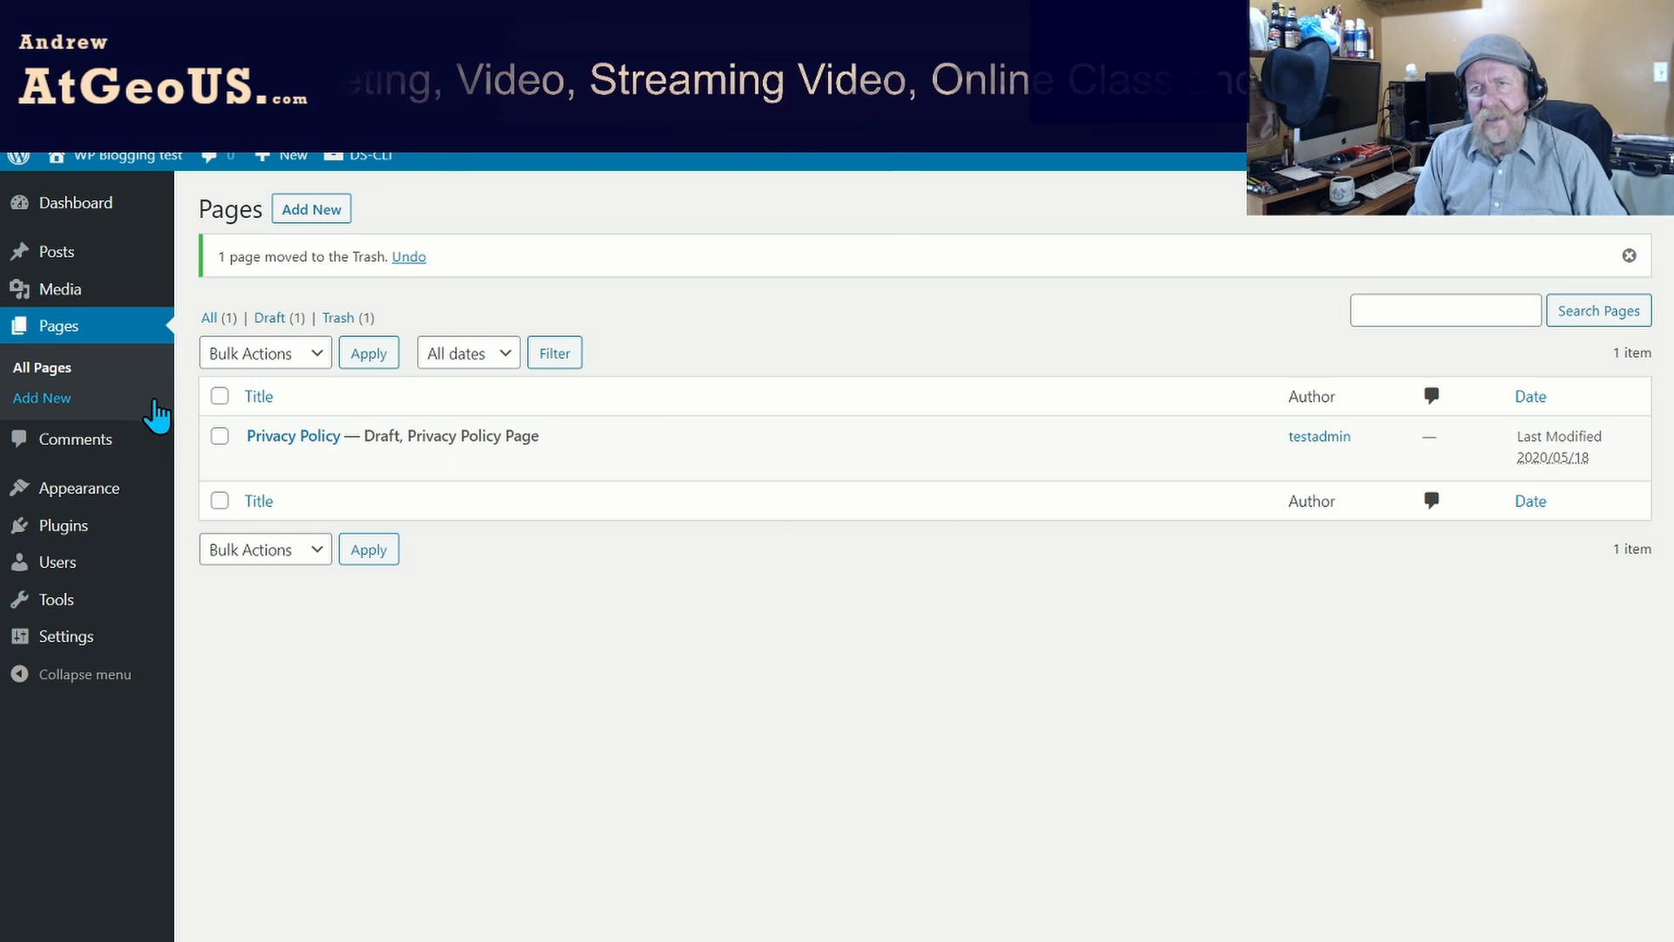
Create a new page titled "Home" and publish it, dismissing the block editor welcome guide.
left_click(50, 400)
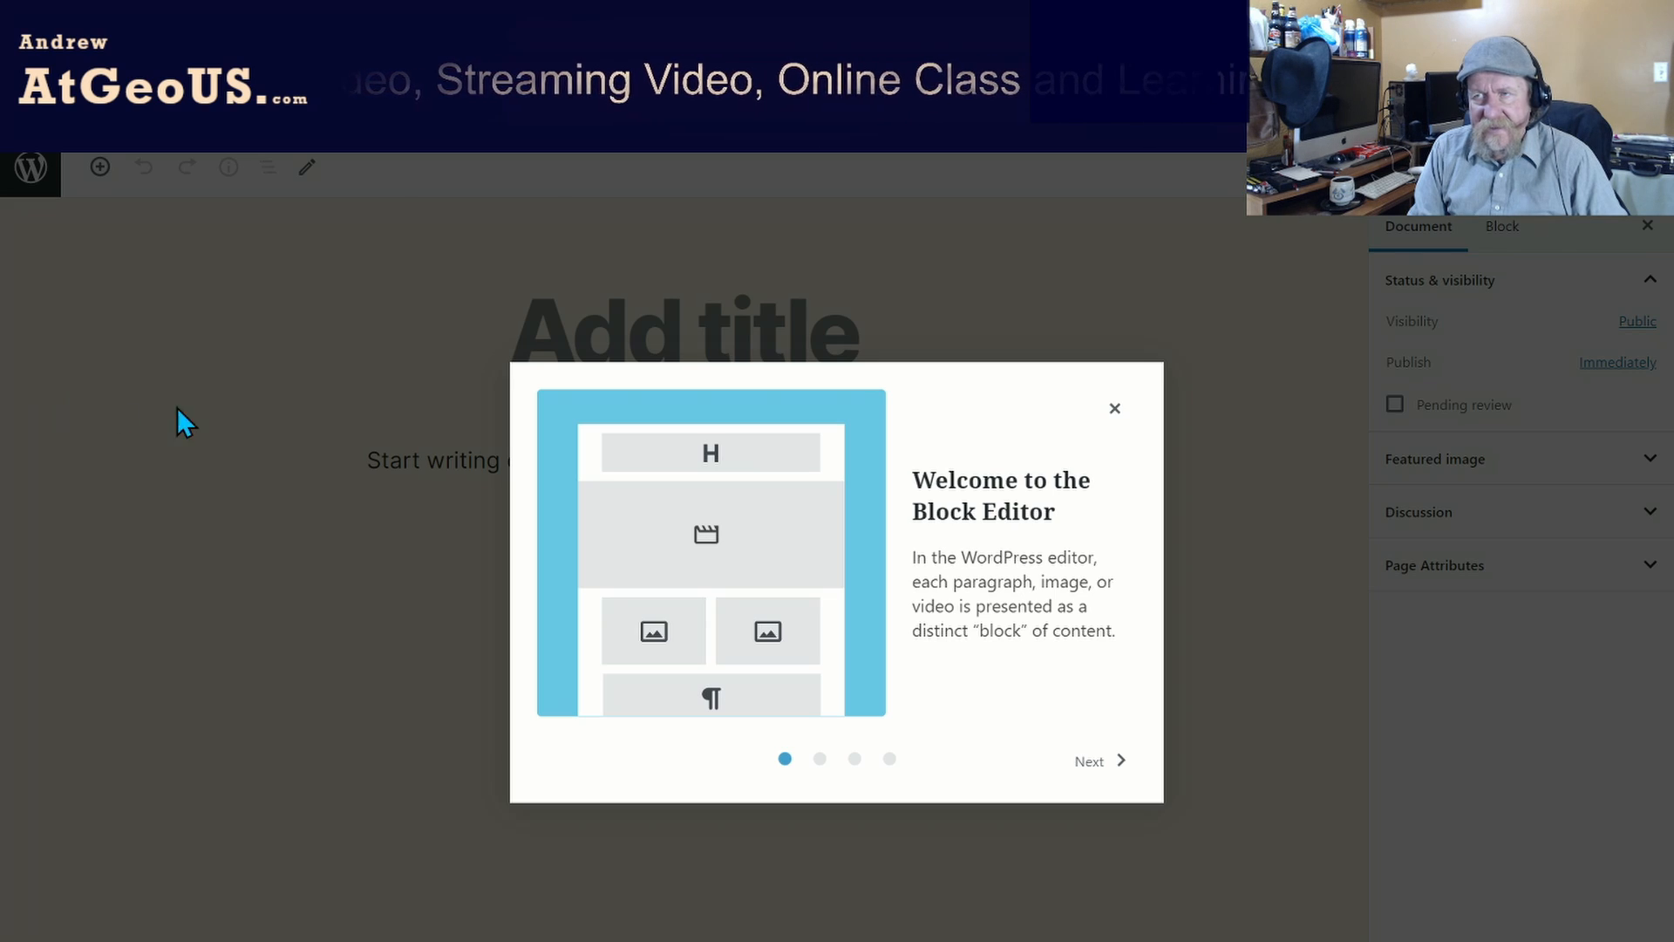
left_click(1115, 408)
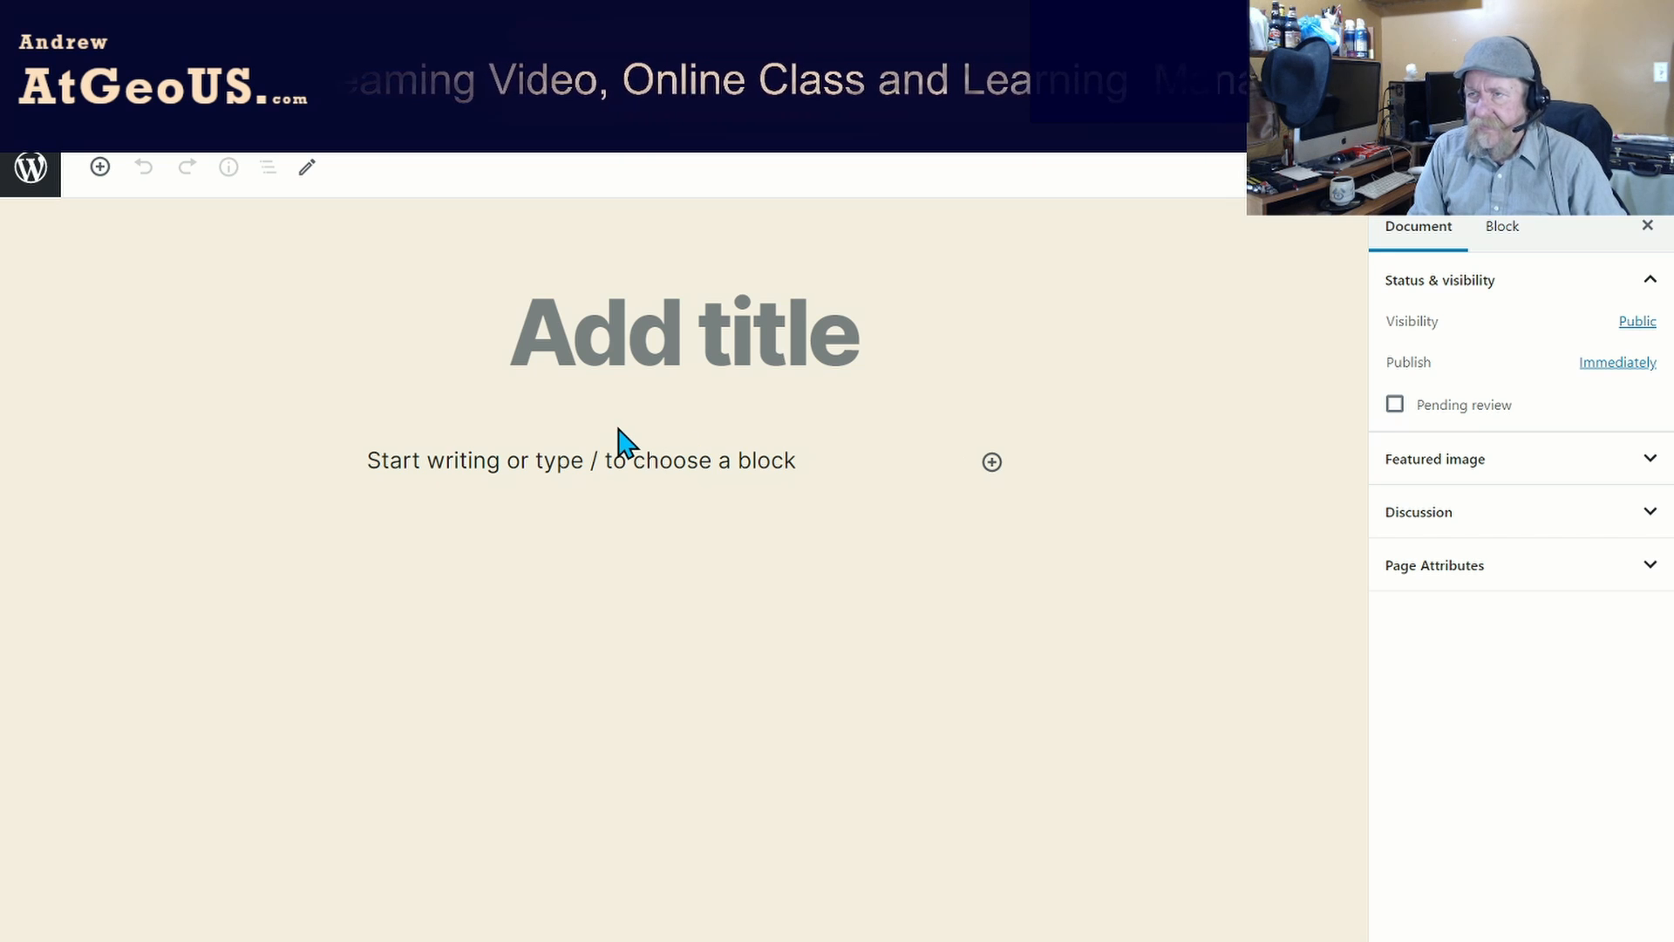
left_click(631, 342)
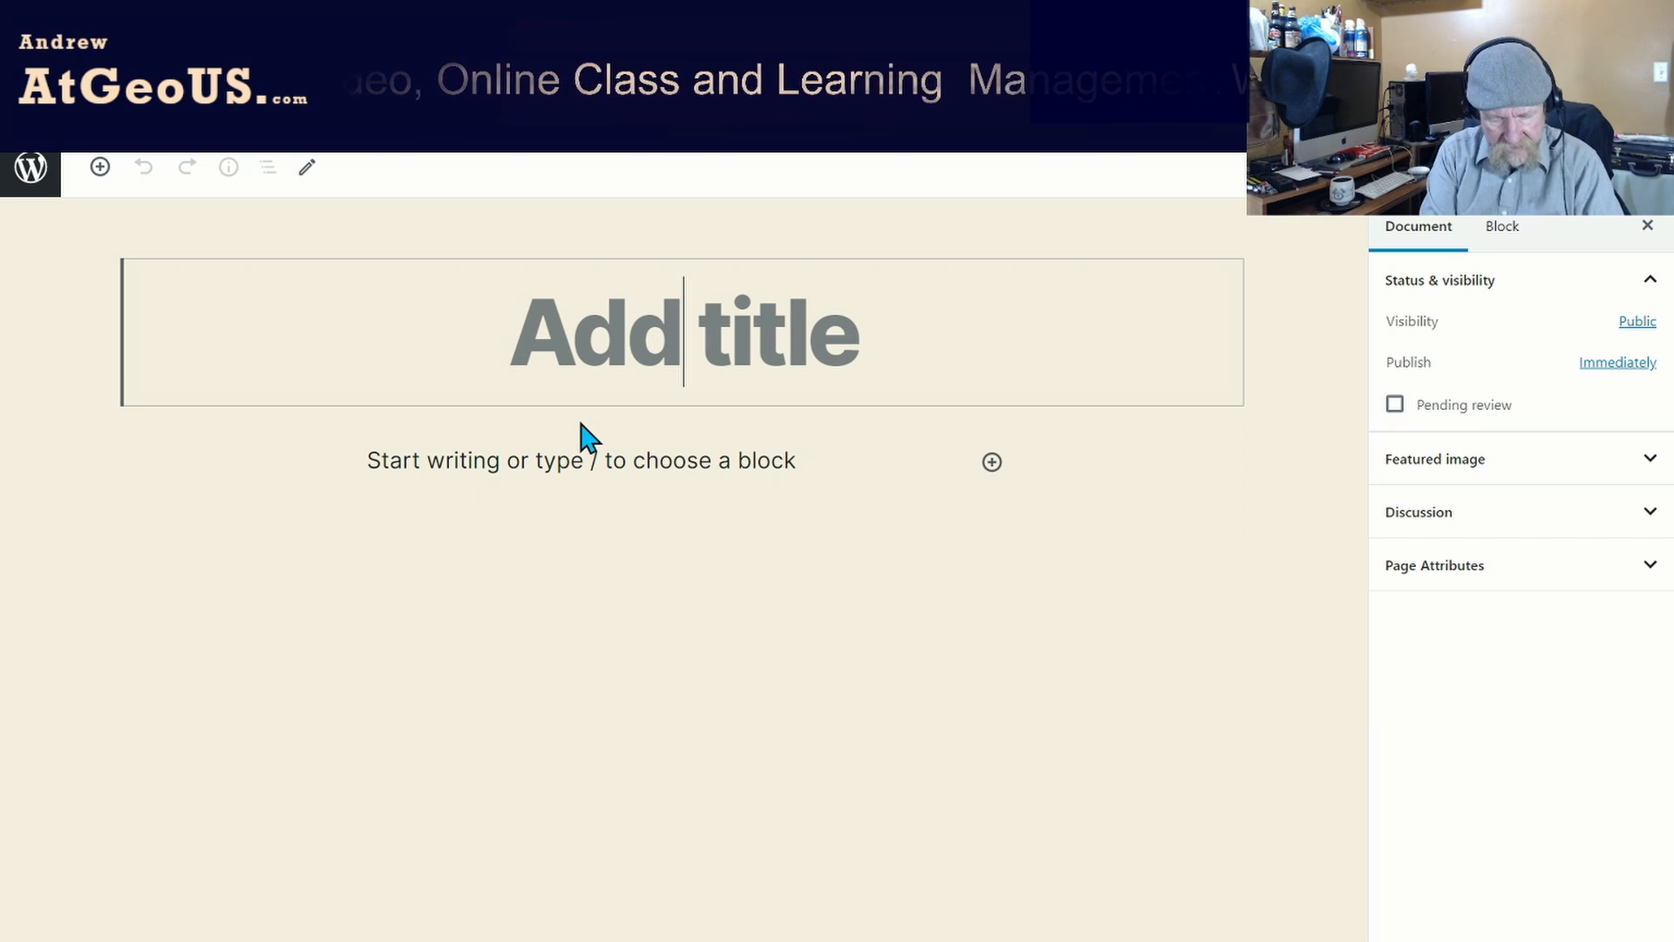
type("Hi")
key("BackSpace")
type("ome")
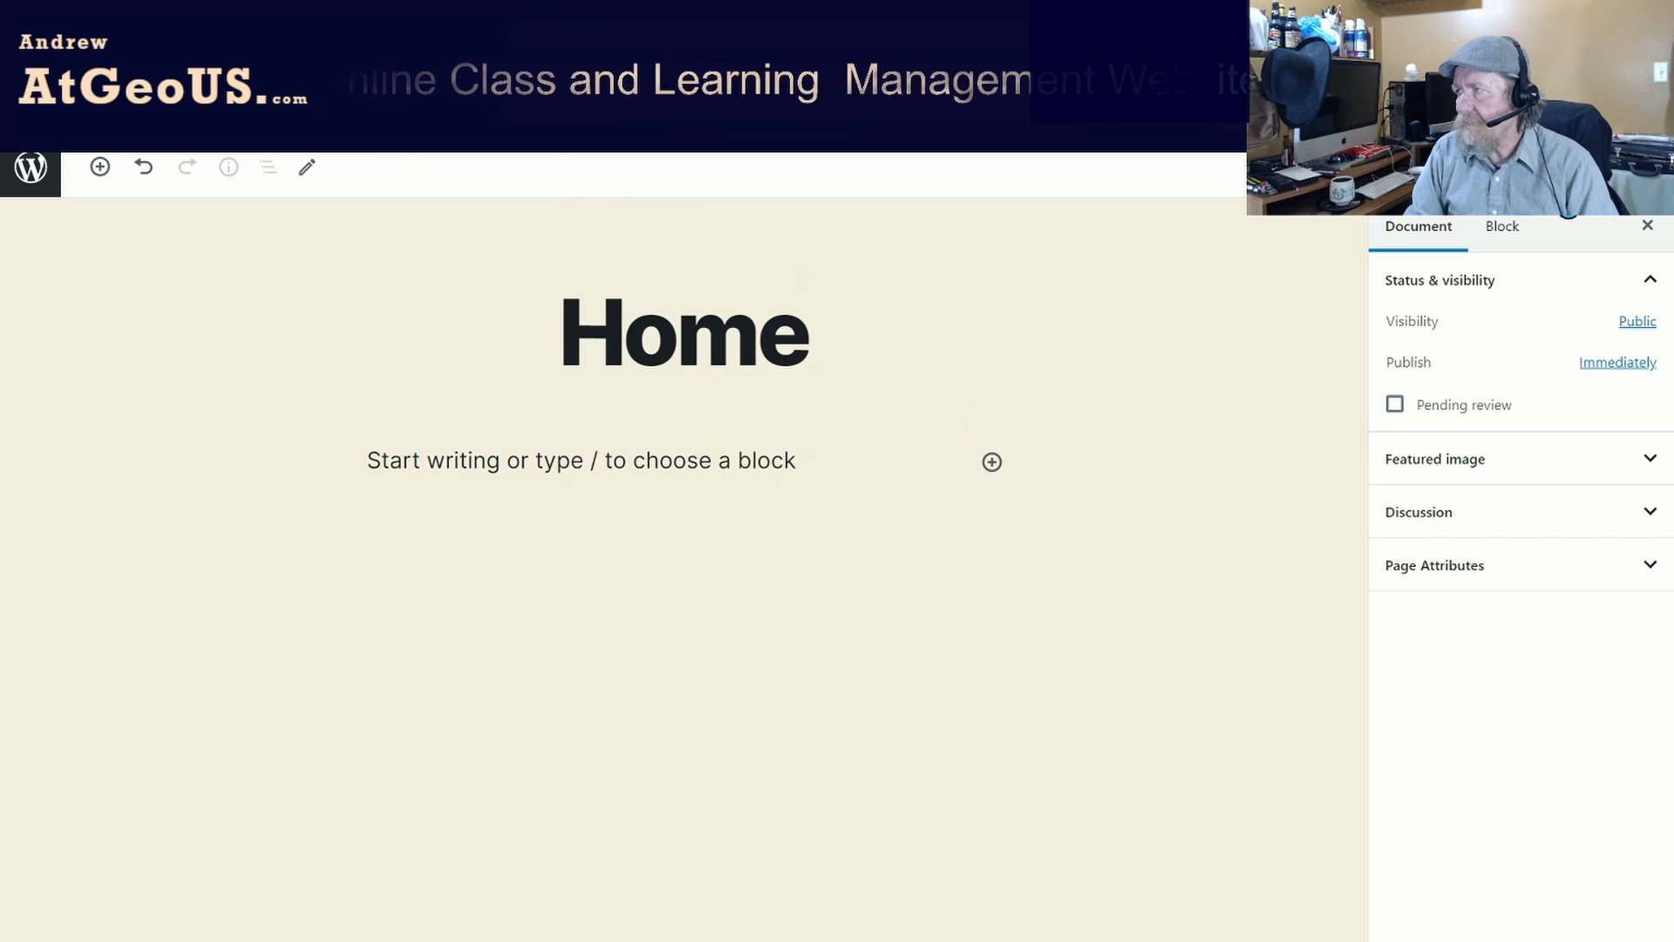
left_click(1531, 168)
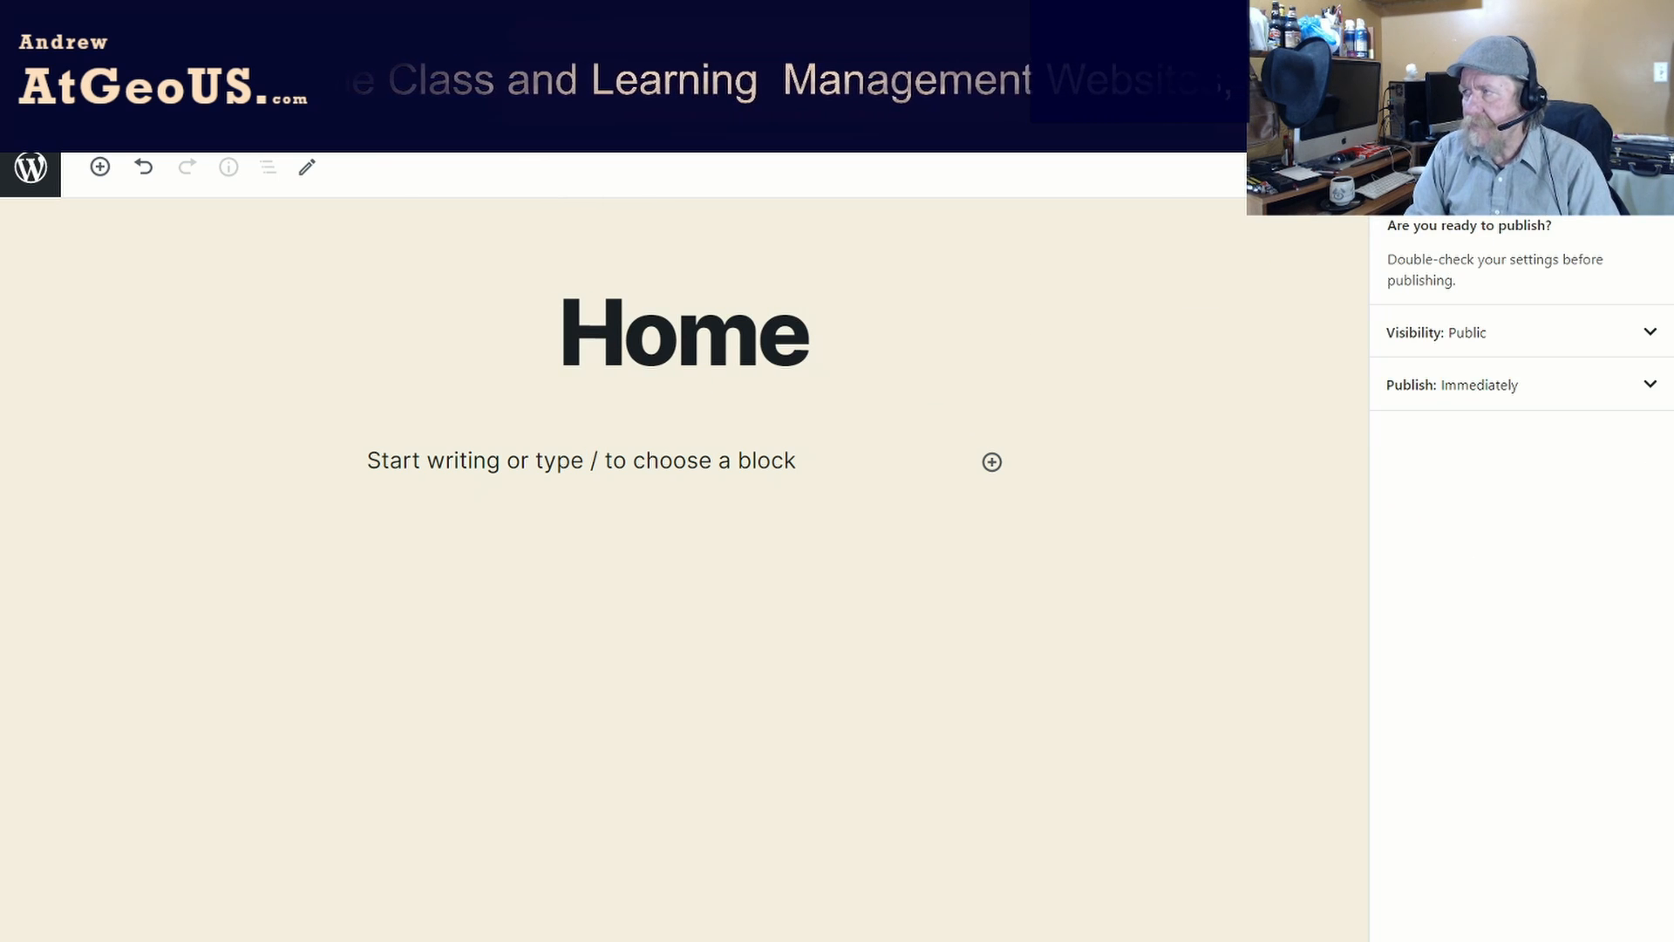
left_click(1450, 170)
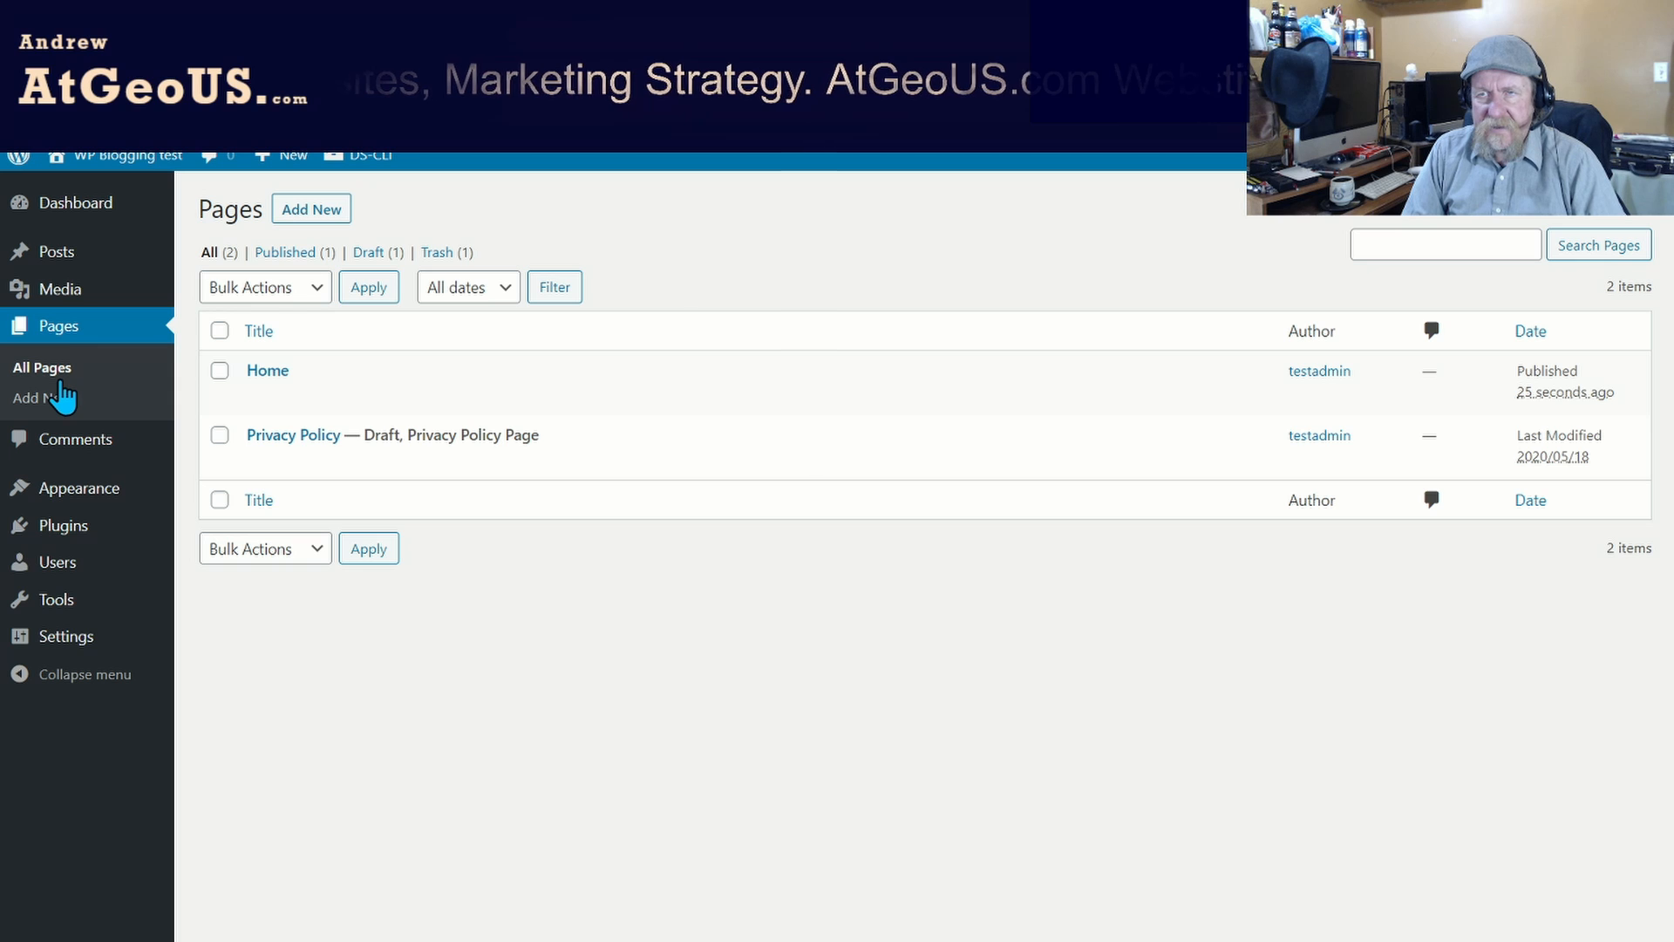
Create and publish a second page titled "Blog", and return to the list of pages.
left_click(51, 405)
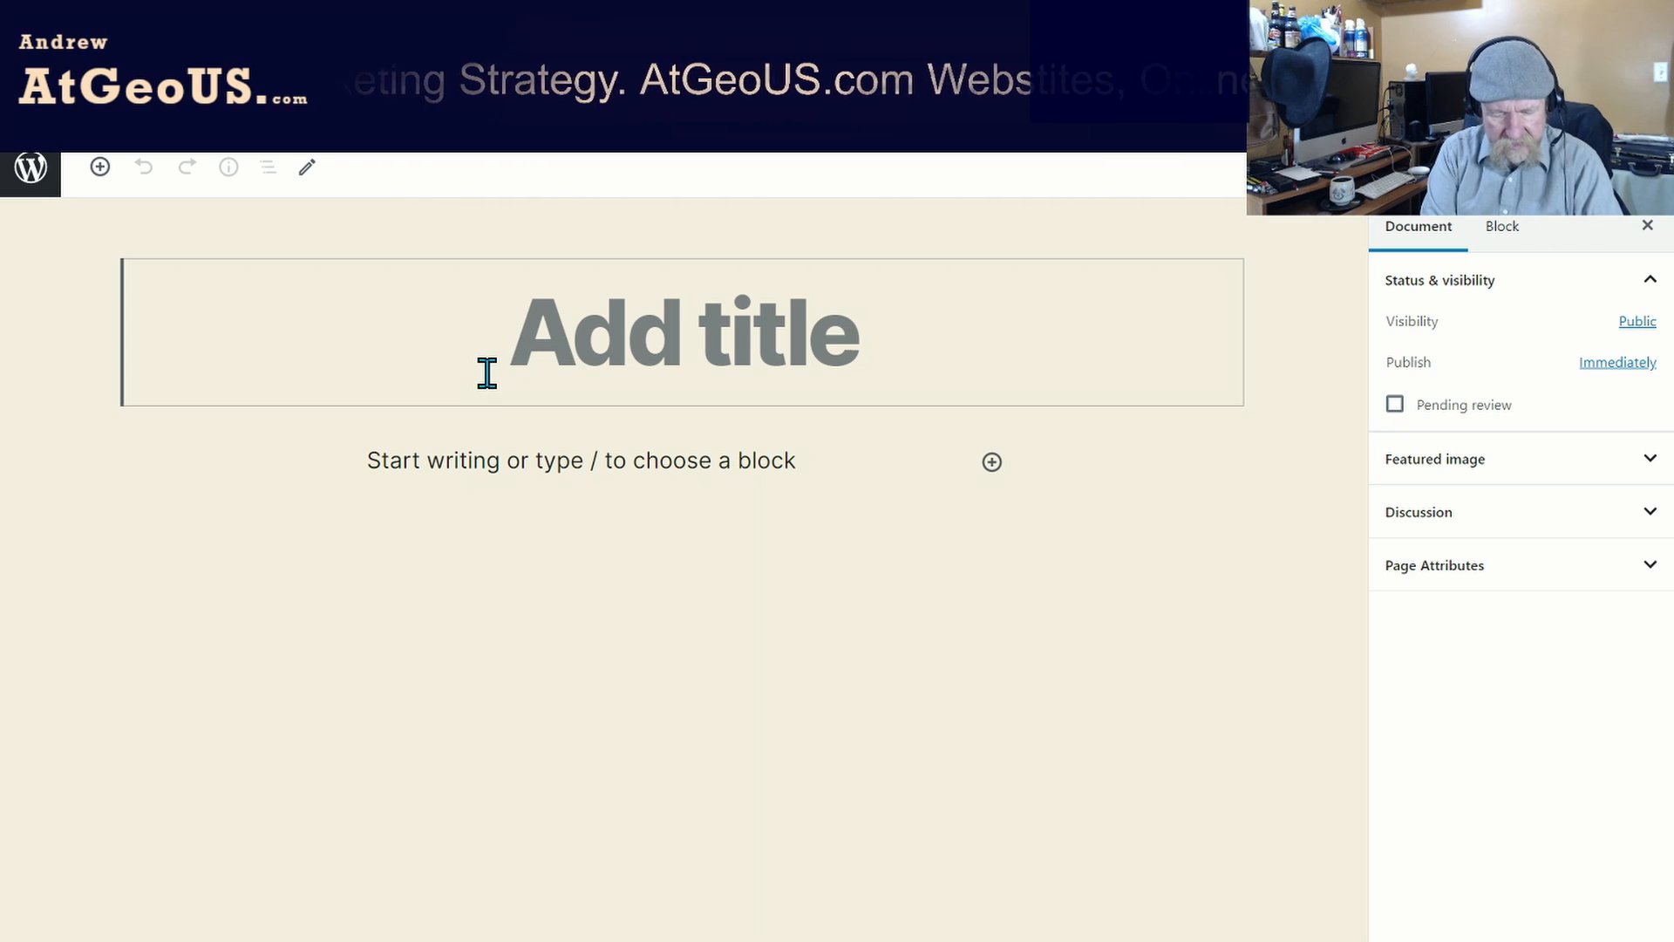
type("Blog")
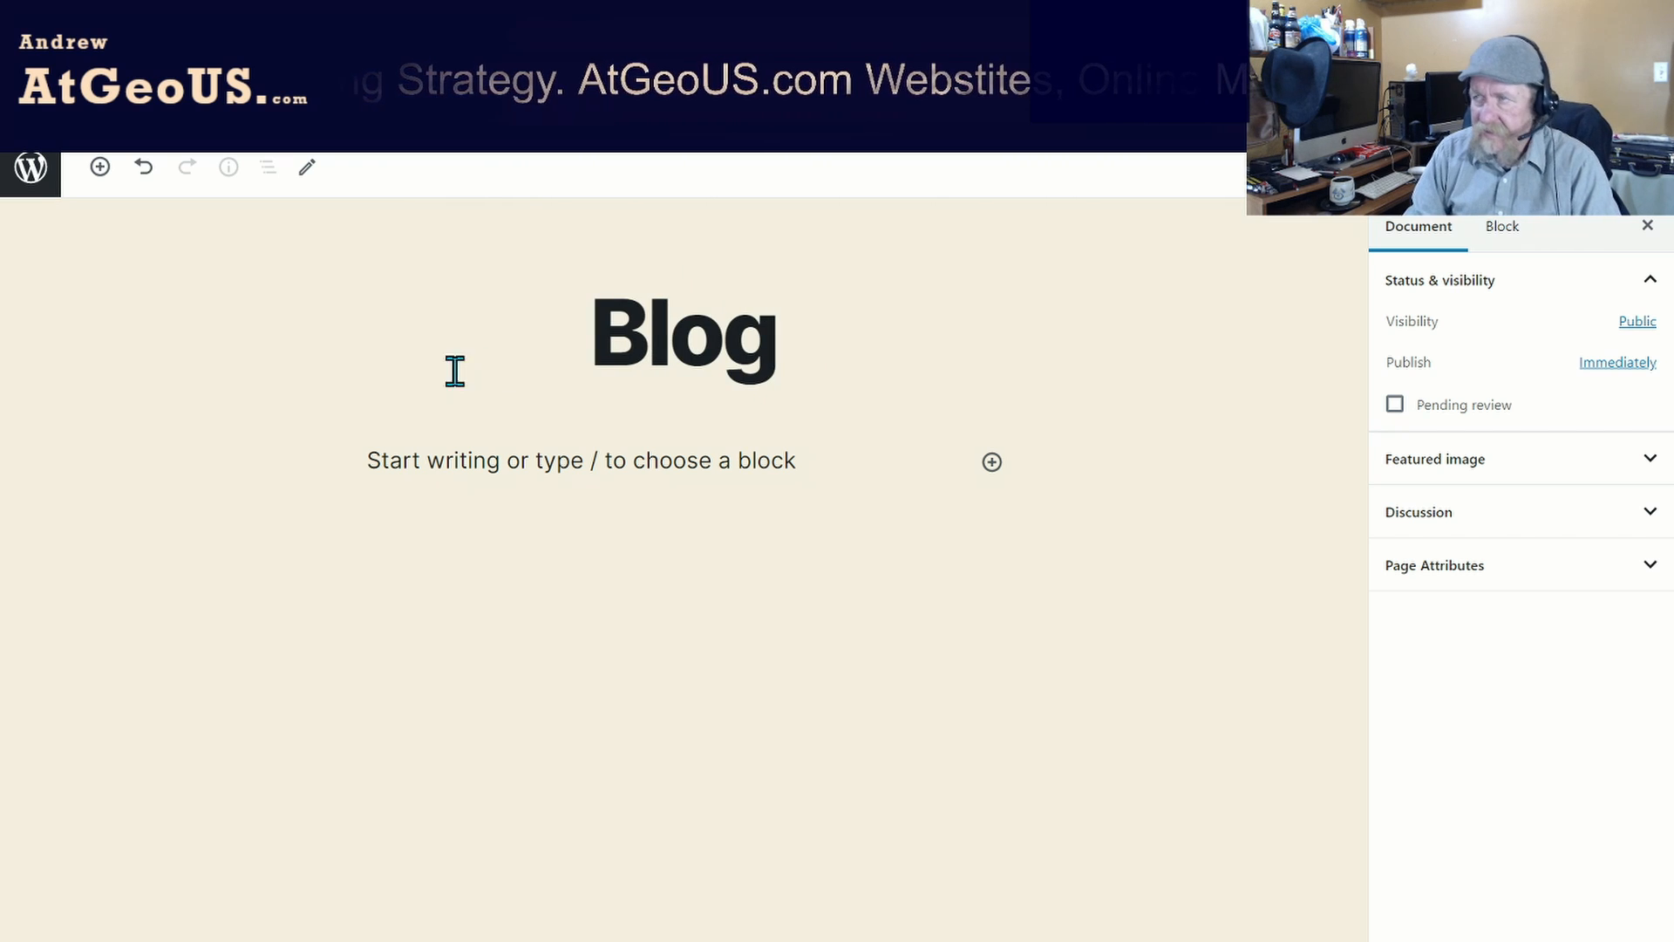
left_click(1539, 168)
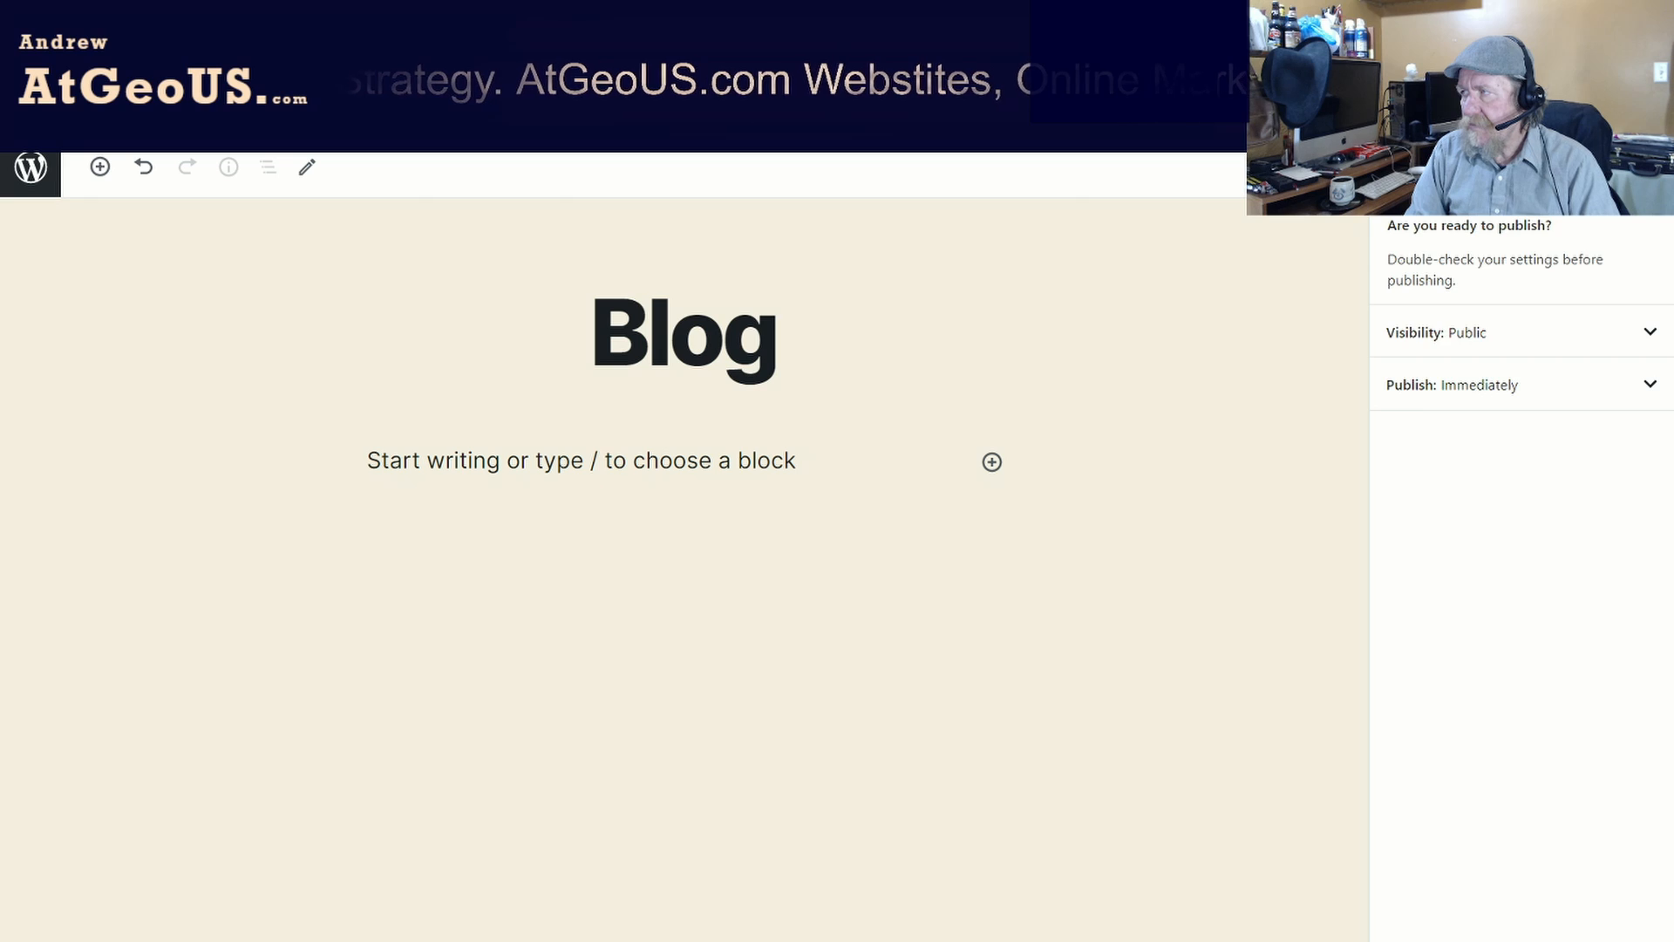
left_click(1539, 167)
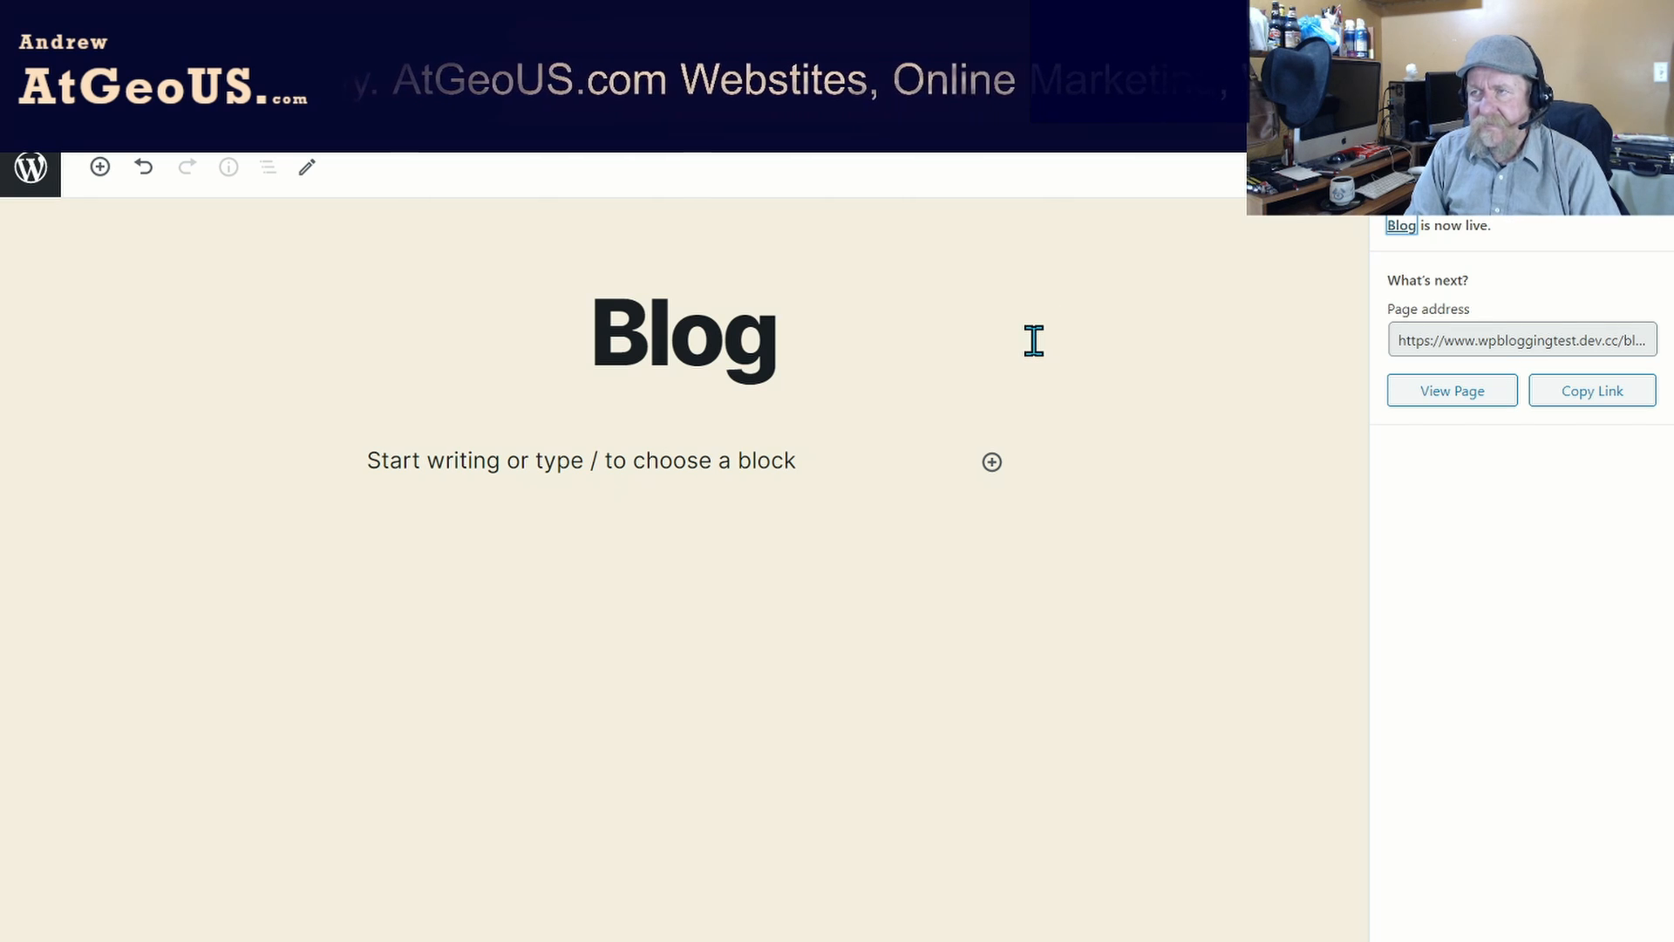
left_click(21, 169)
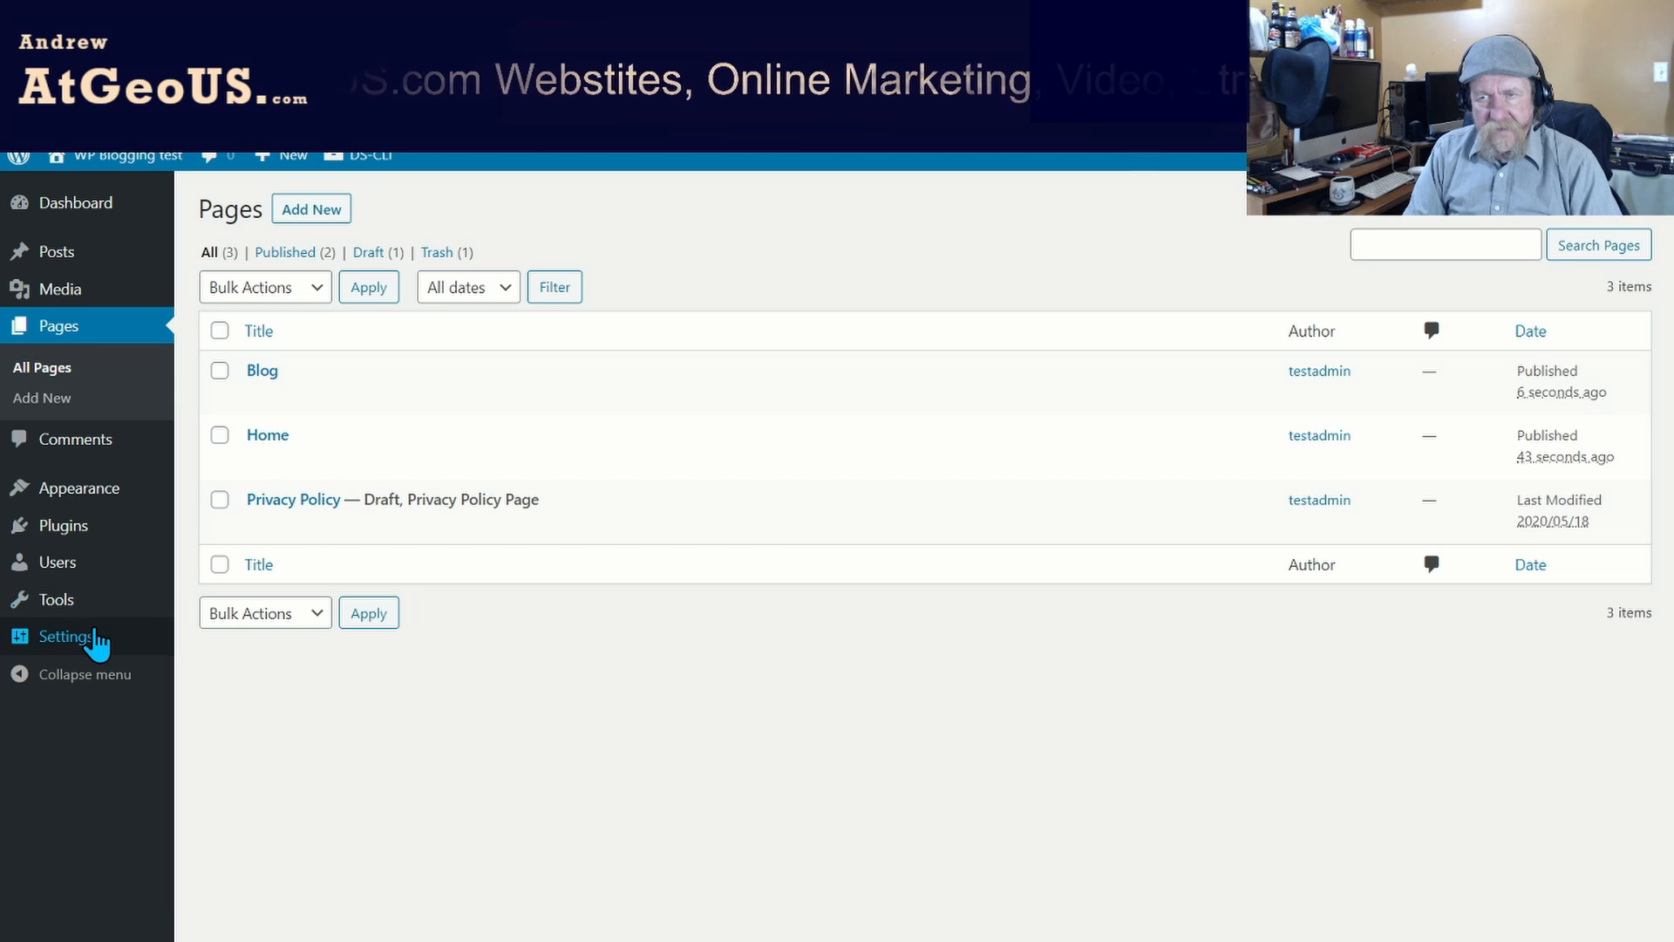
In the reading settings, make the homepage a static page, with Home as the homepage and Blog as the posts page.
mouse_move(102, 643)
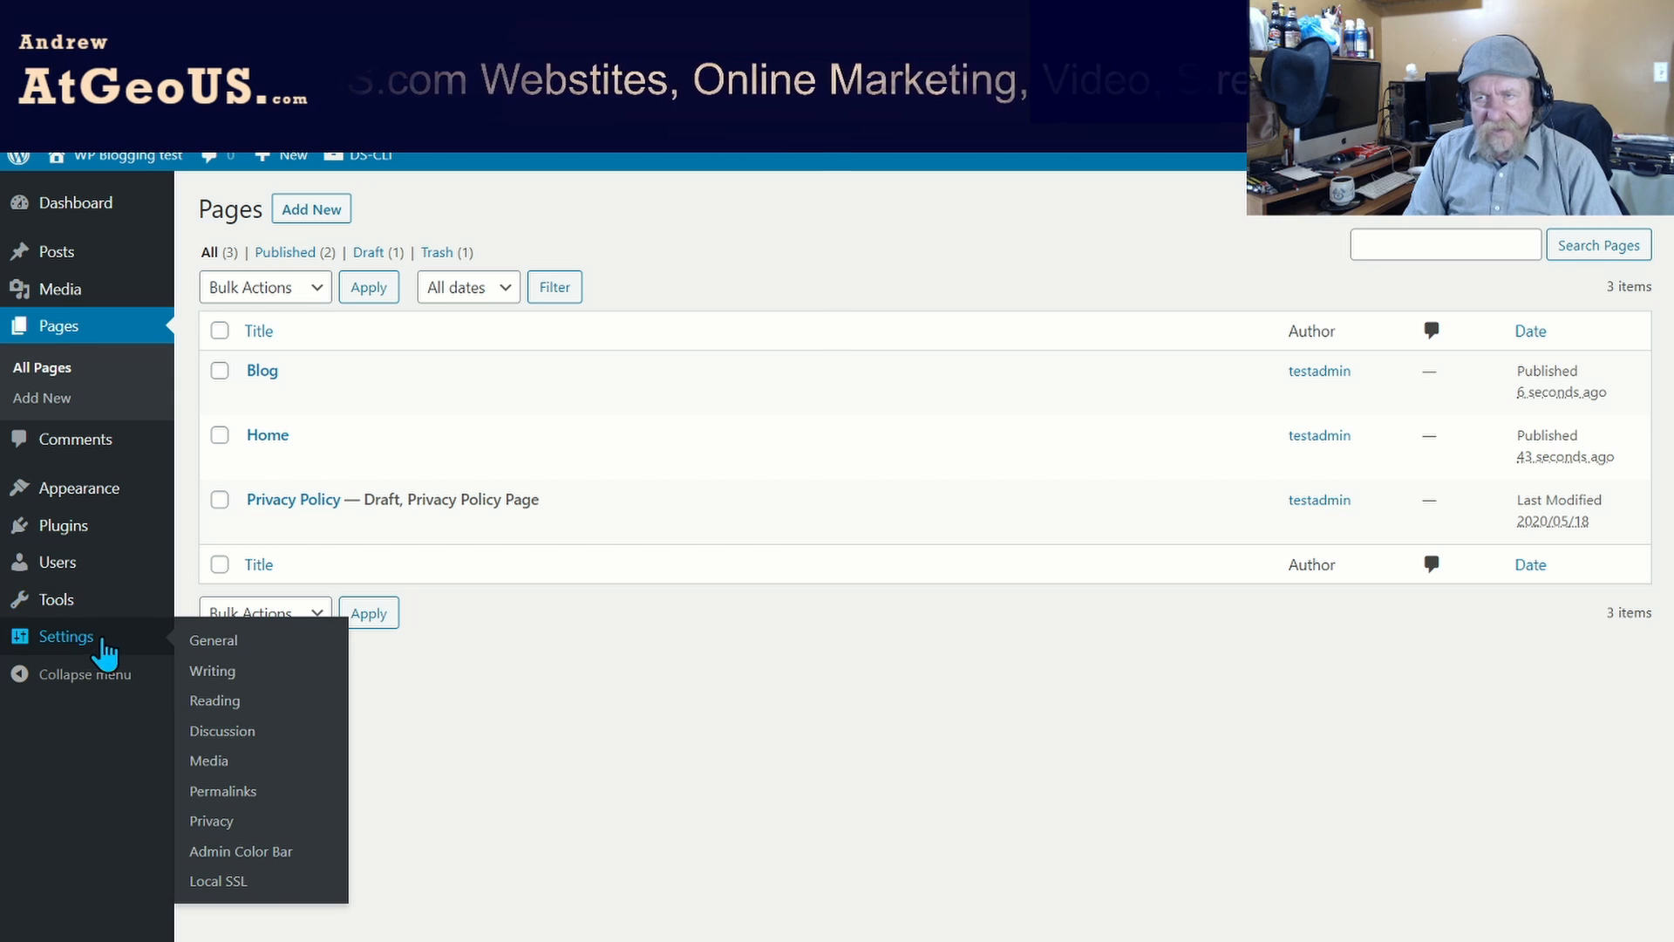
left_click(214, 703)
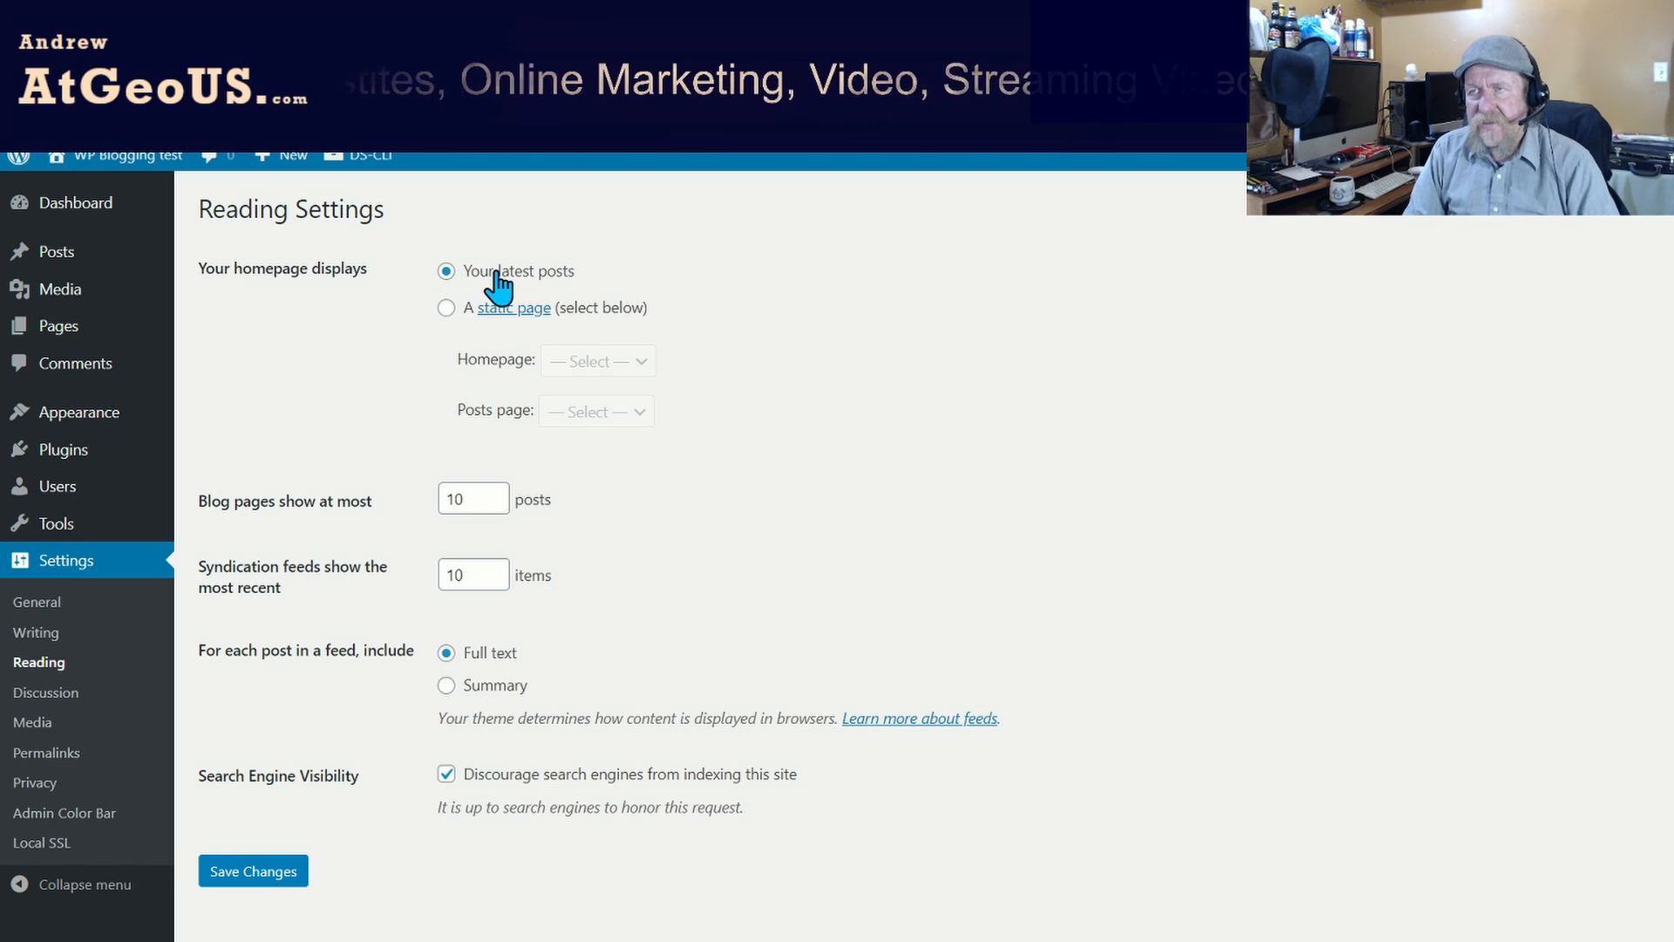
left_click(446, 308)
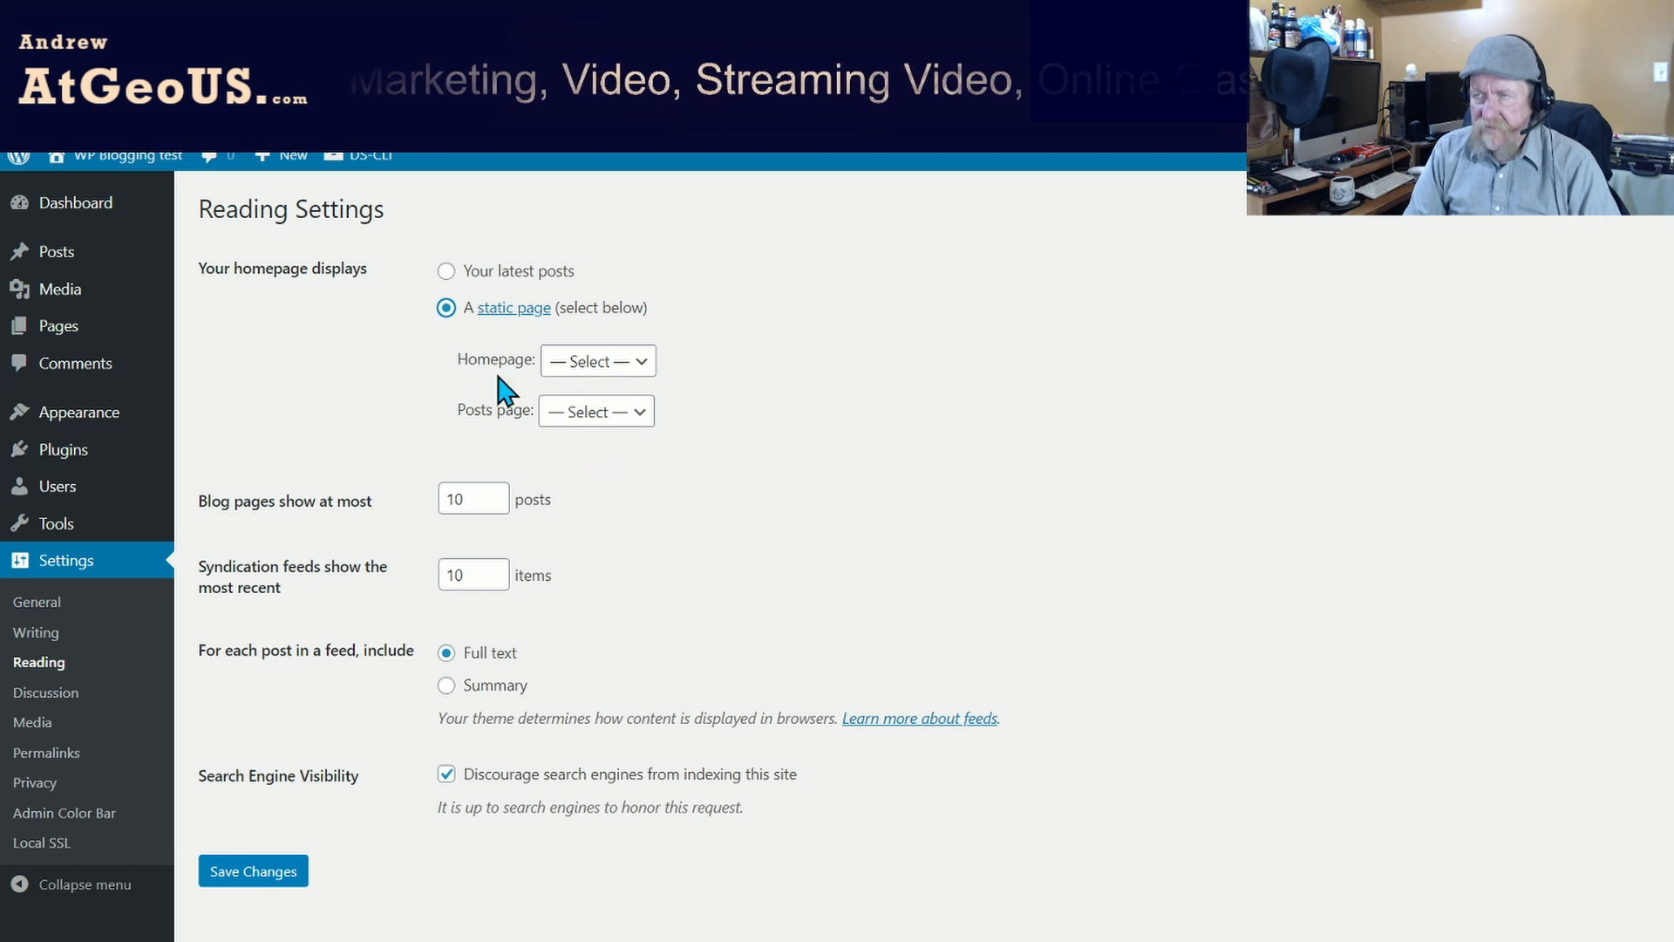
left_click(645, 366)
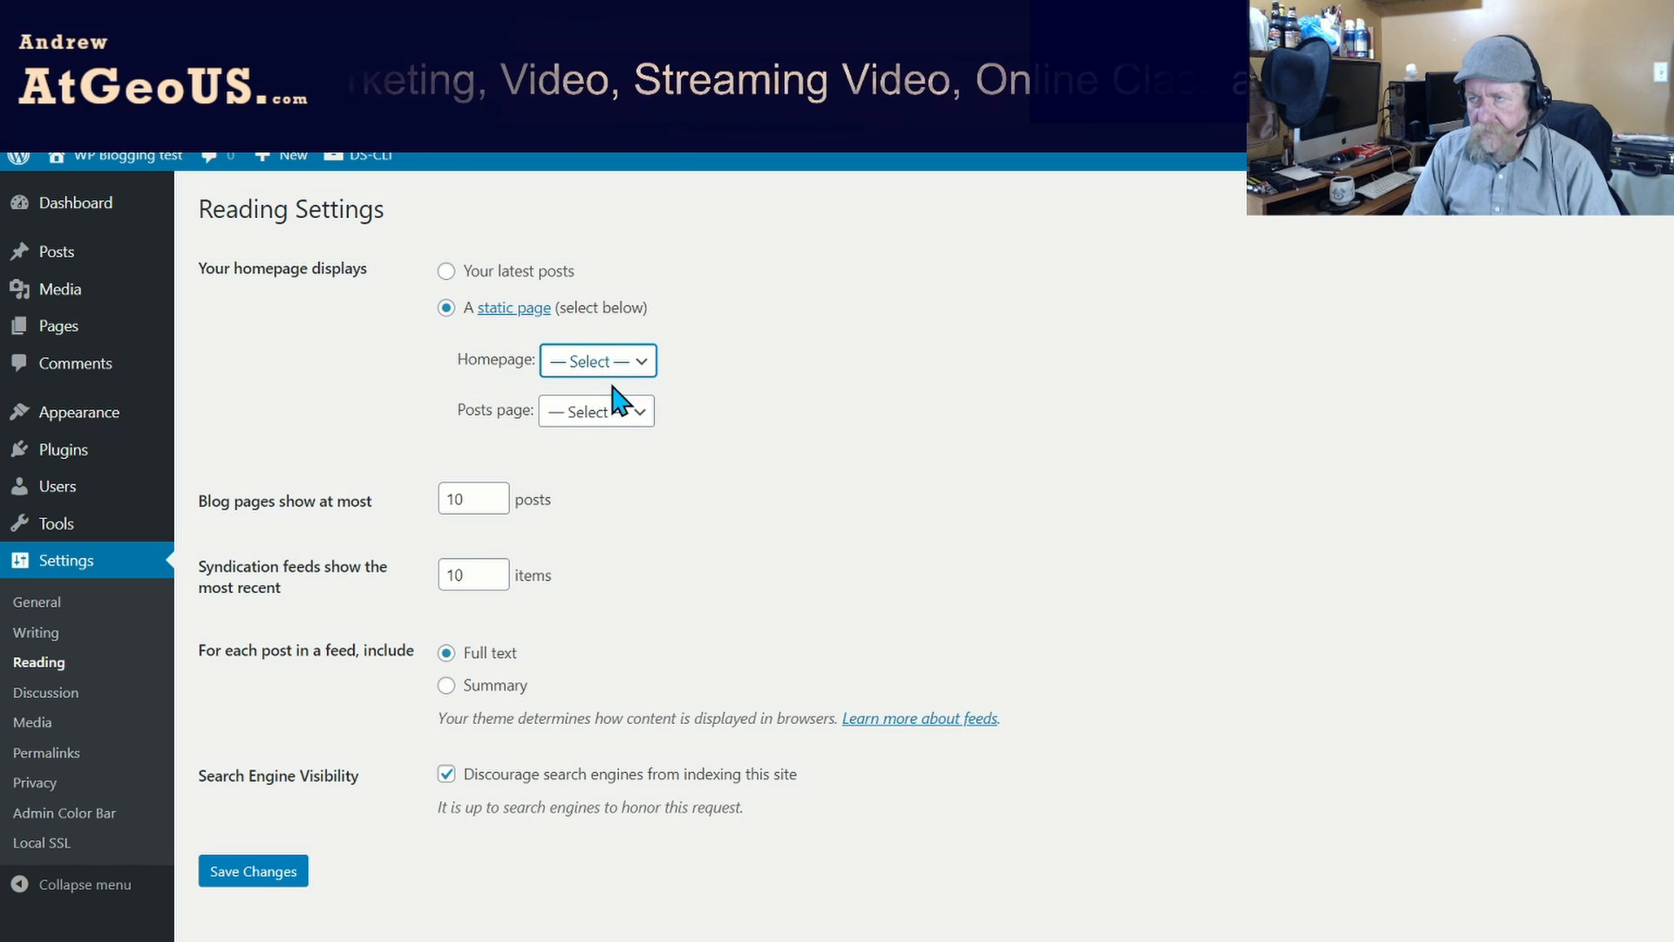
left_click(601, 454)
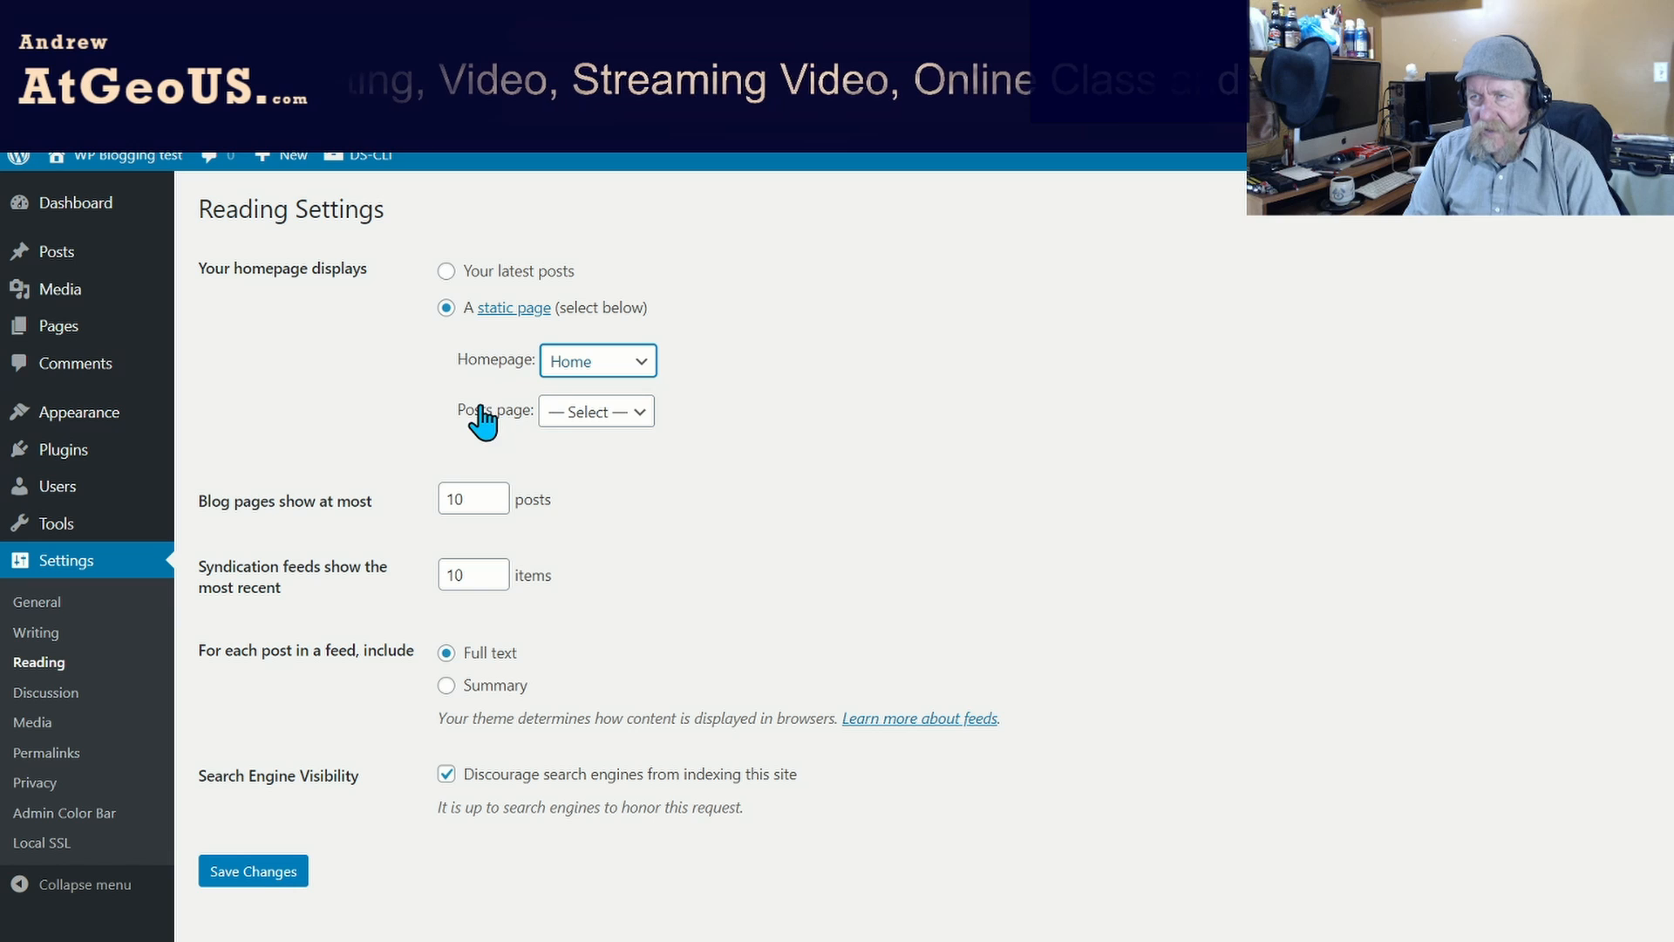
left_click(644, 417)
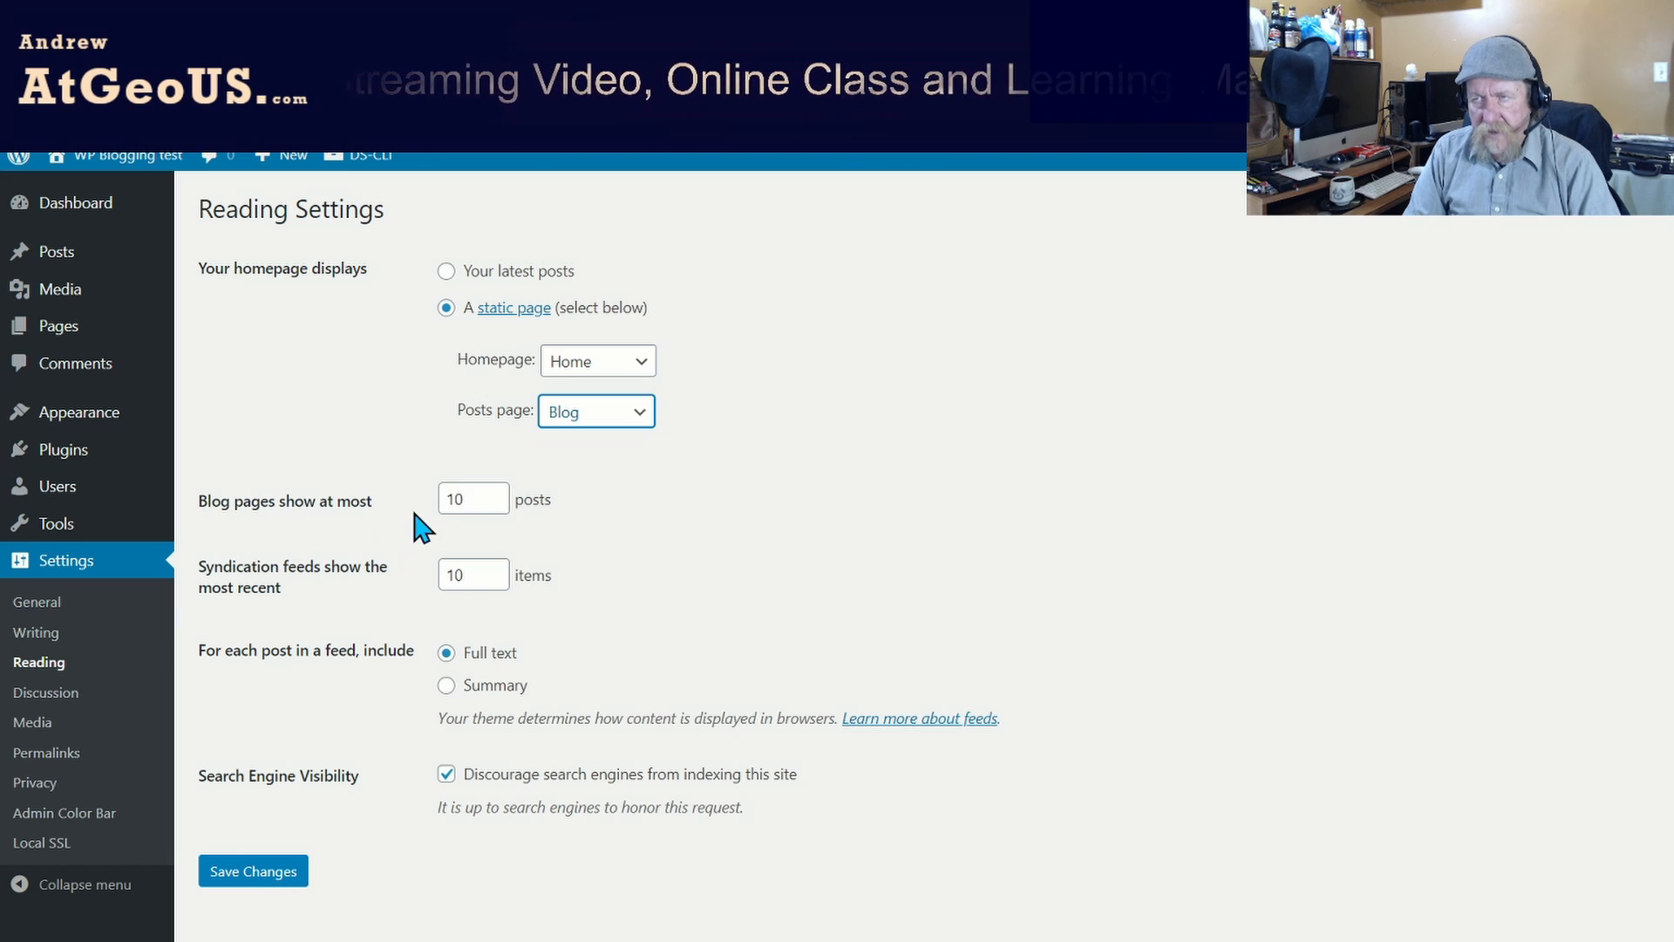
Limit blog pages to 15 posts, include only a summary of each post in feeds, and save the reading settings.
left_click(464, 500)
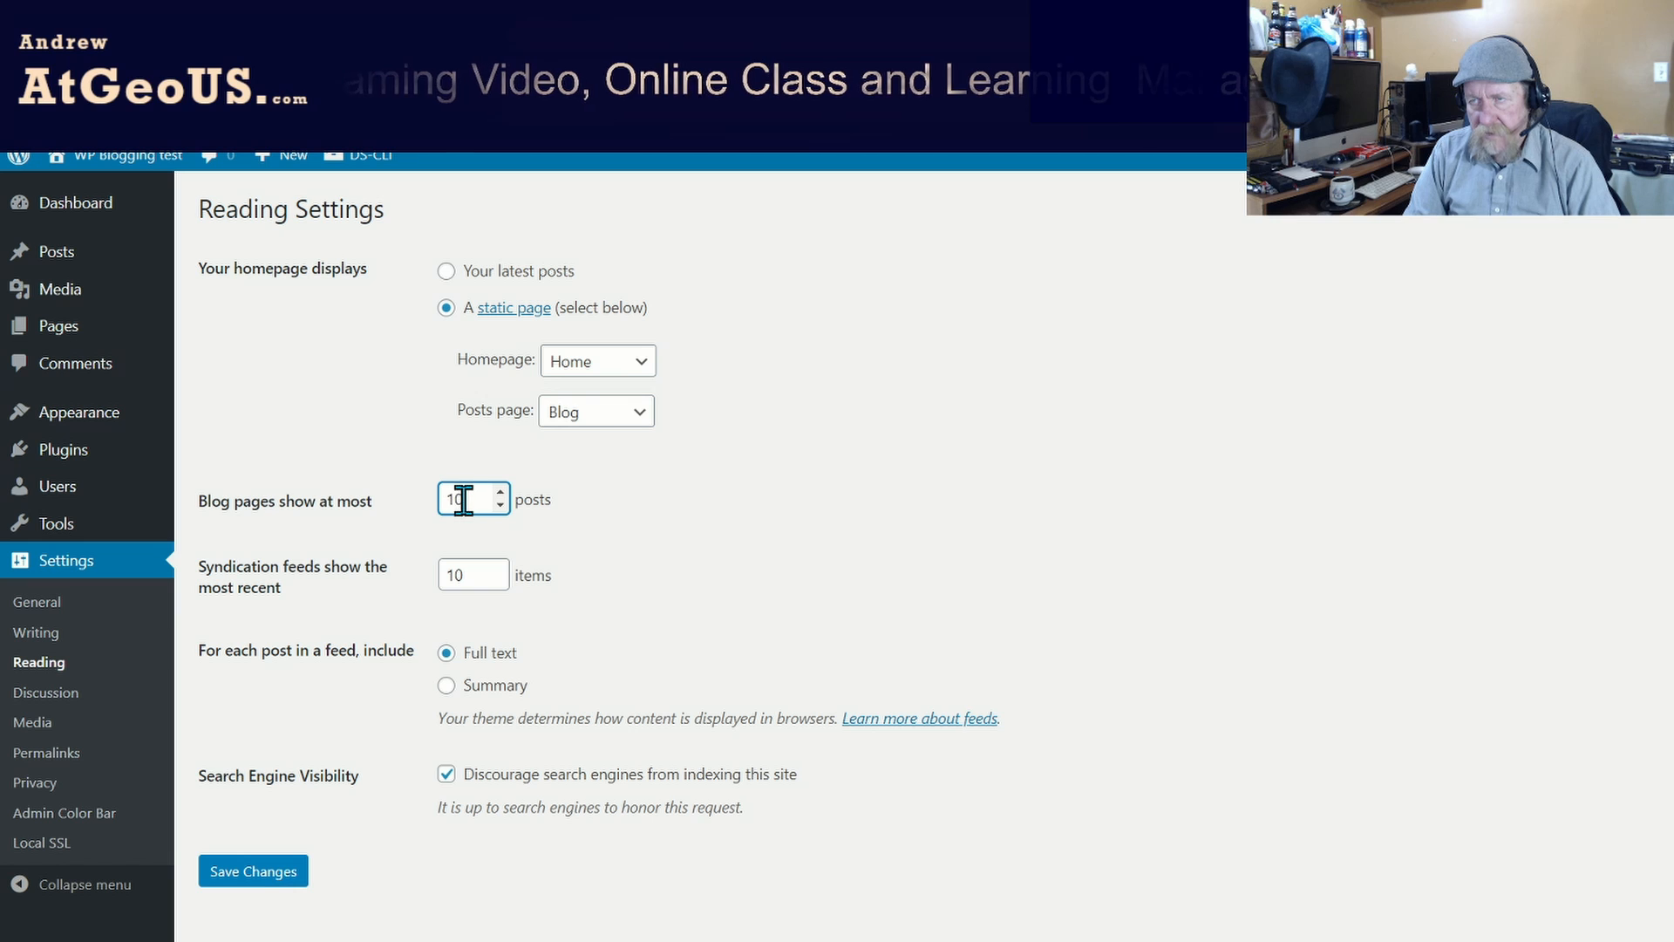
left_click_drag(458, 499, 410, 545)
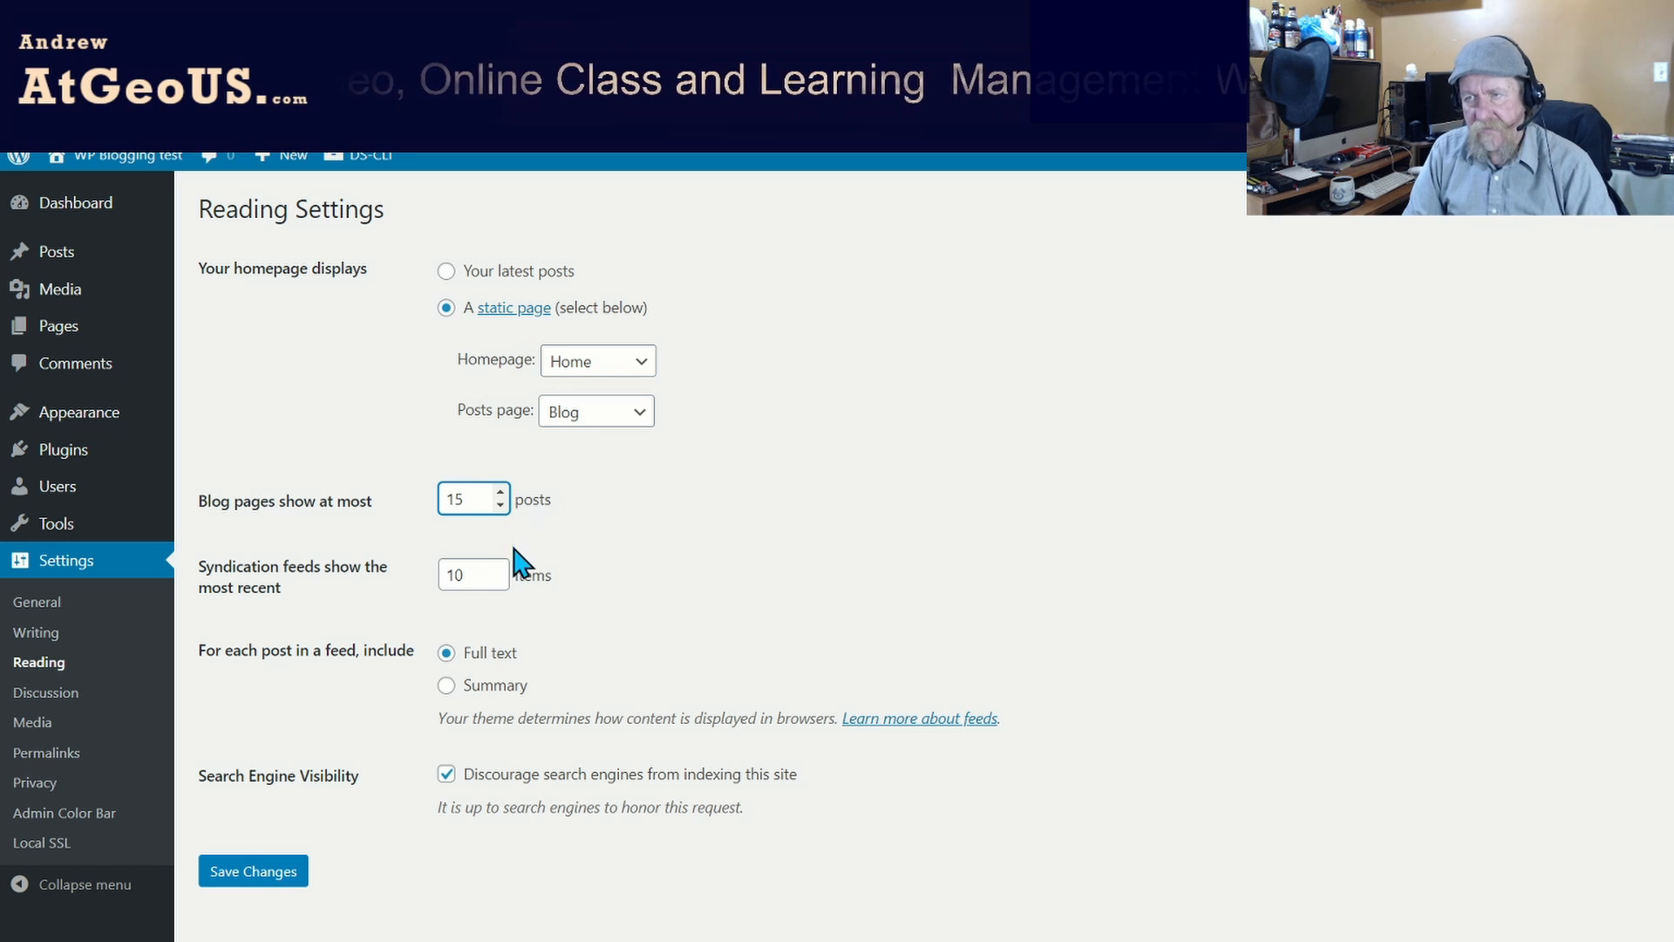
left_click(445, 654)
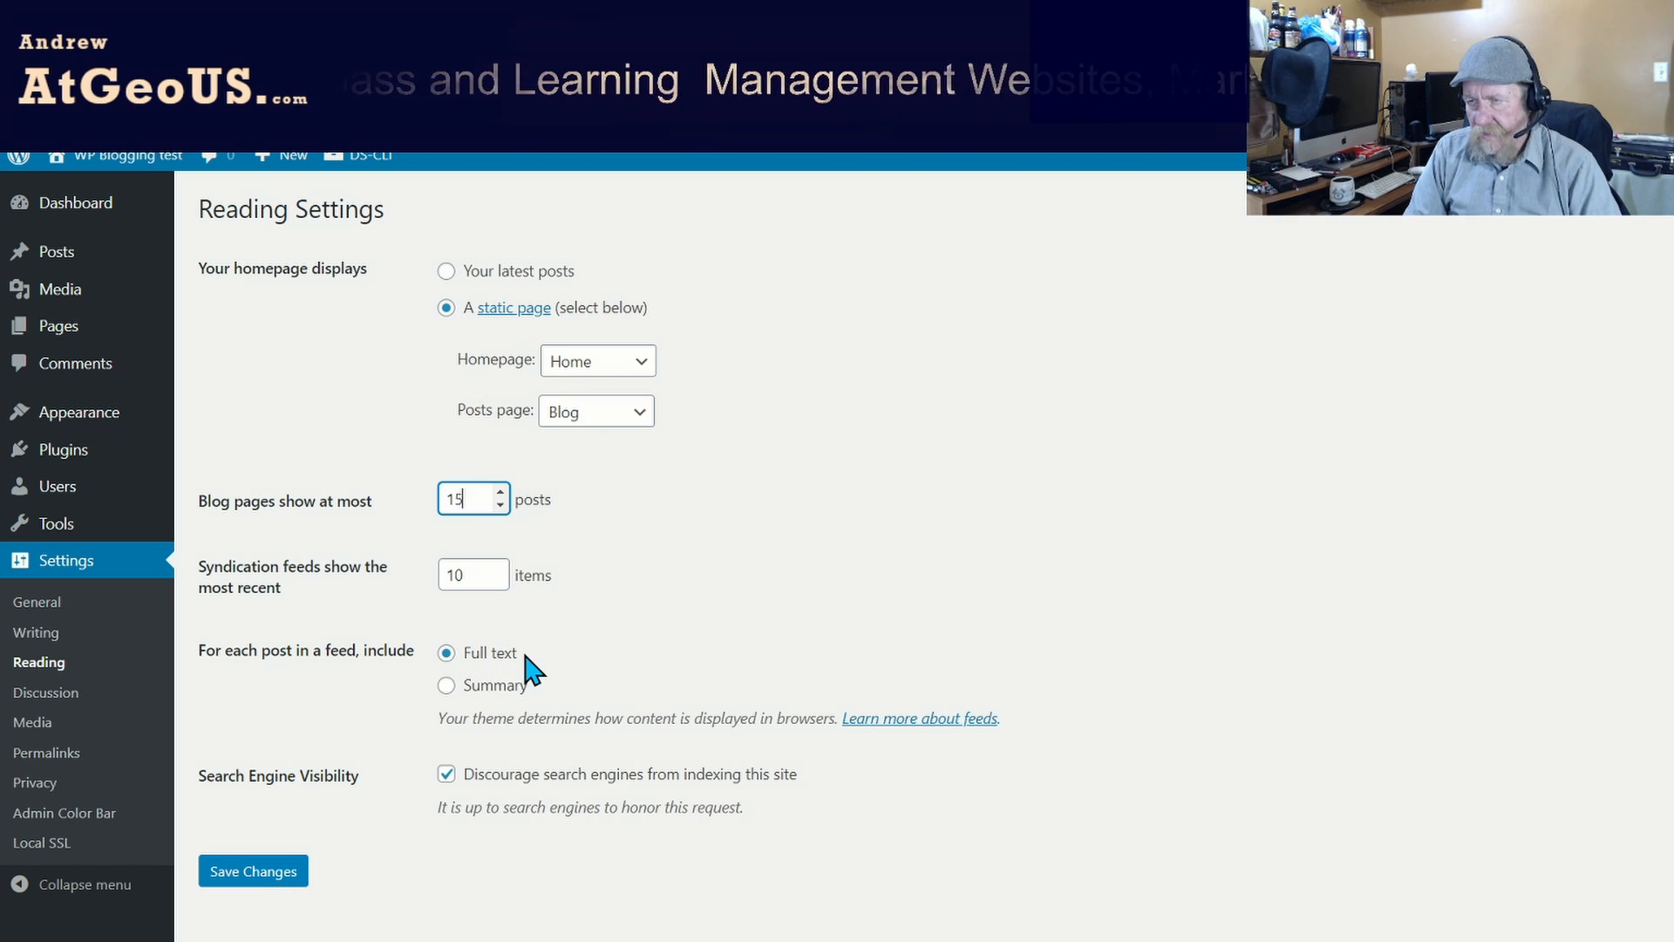
left_click(446, 686)
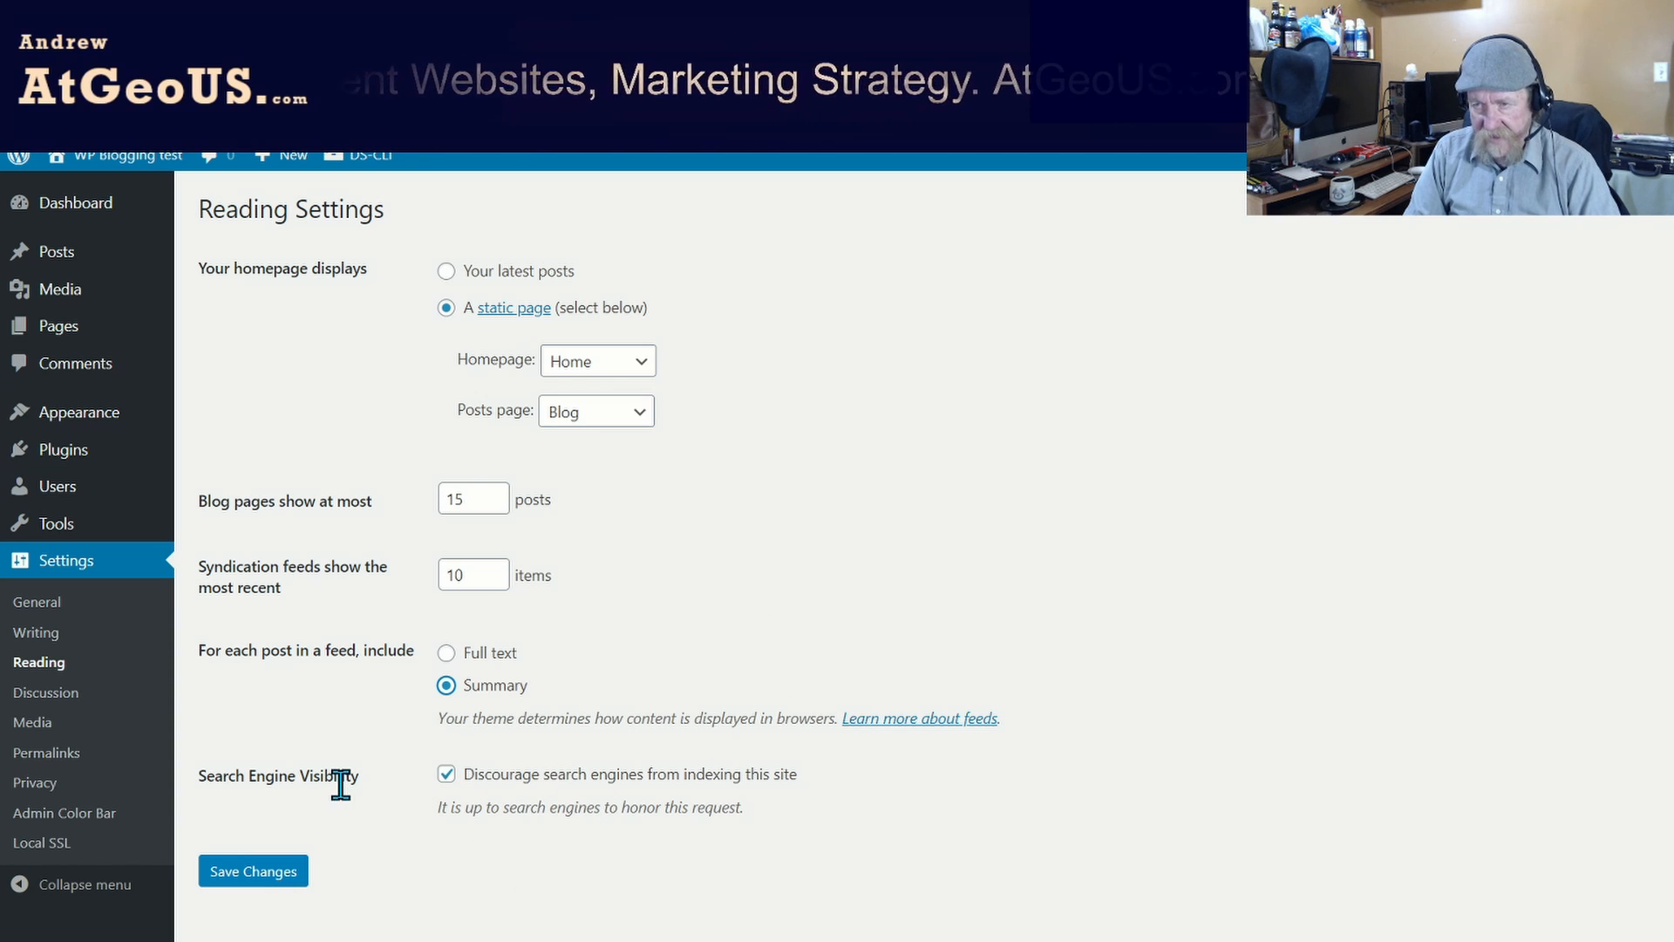
left_click(254, 874)
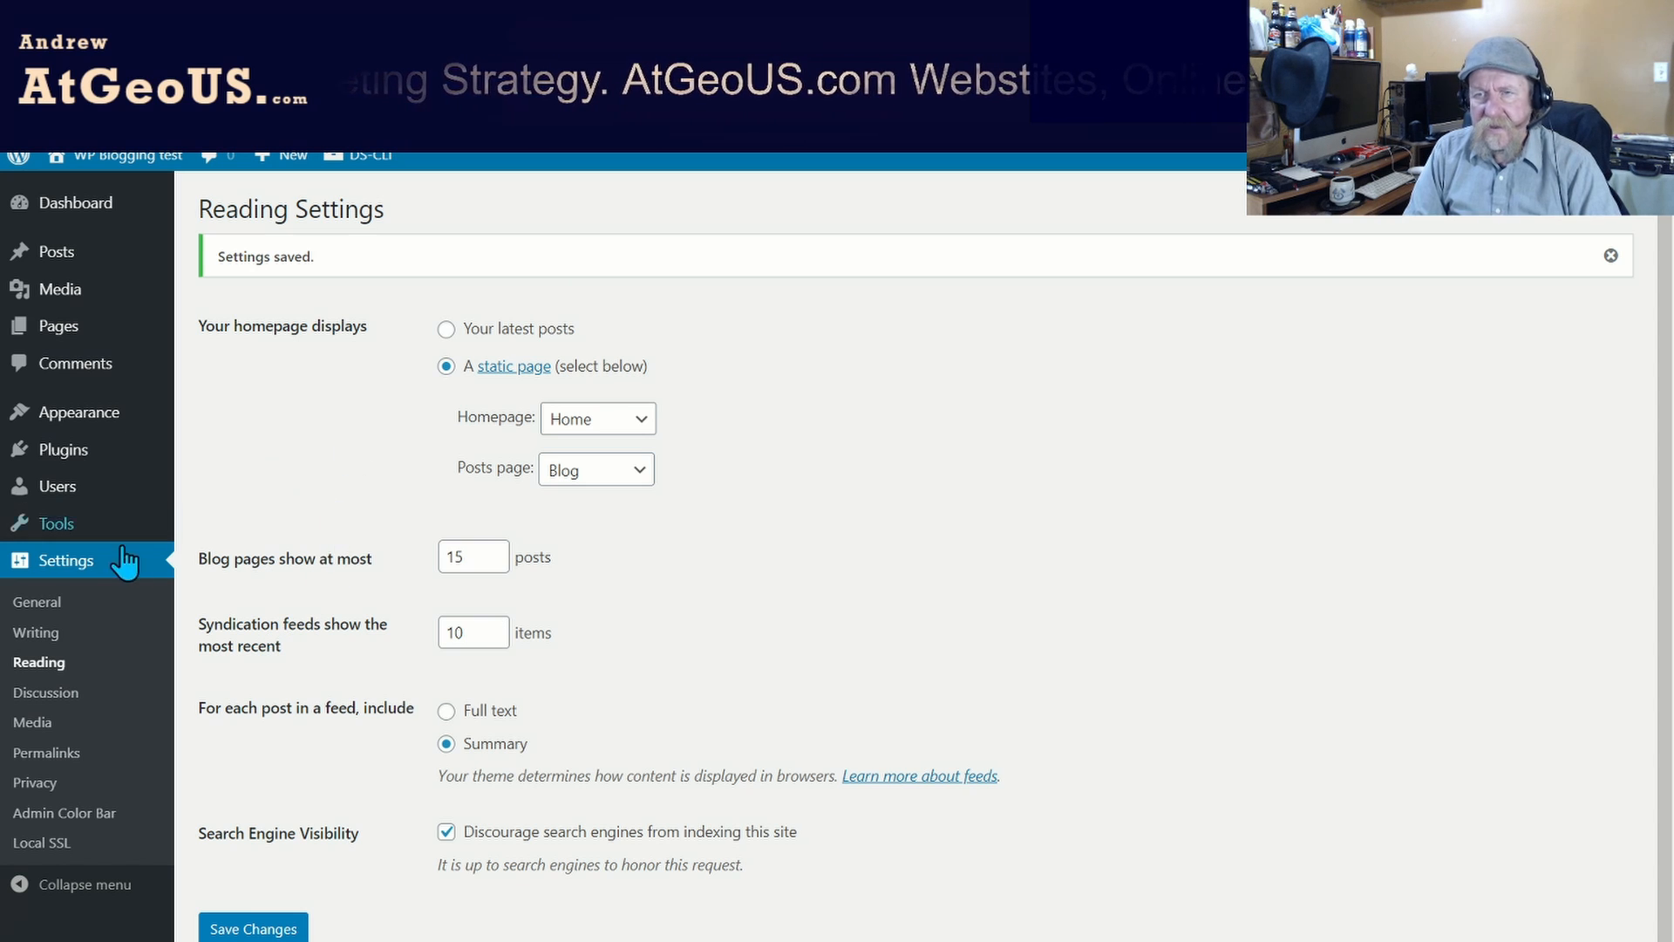
Review the general, writing, reading, discussion, media and permalink settings.
left_click(54, 609)
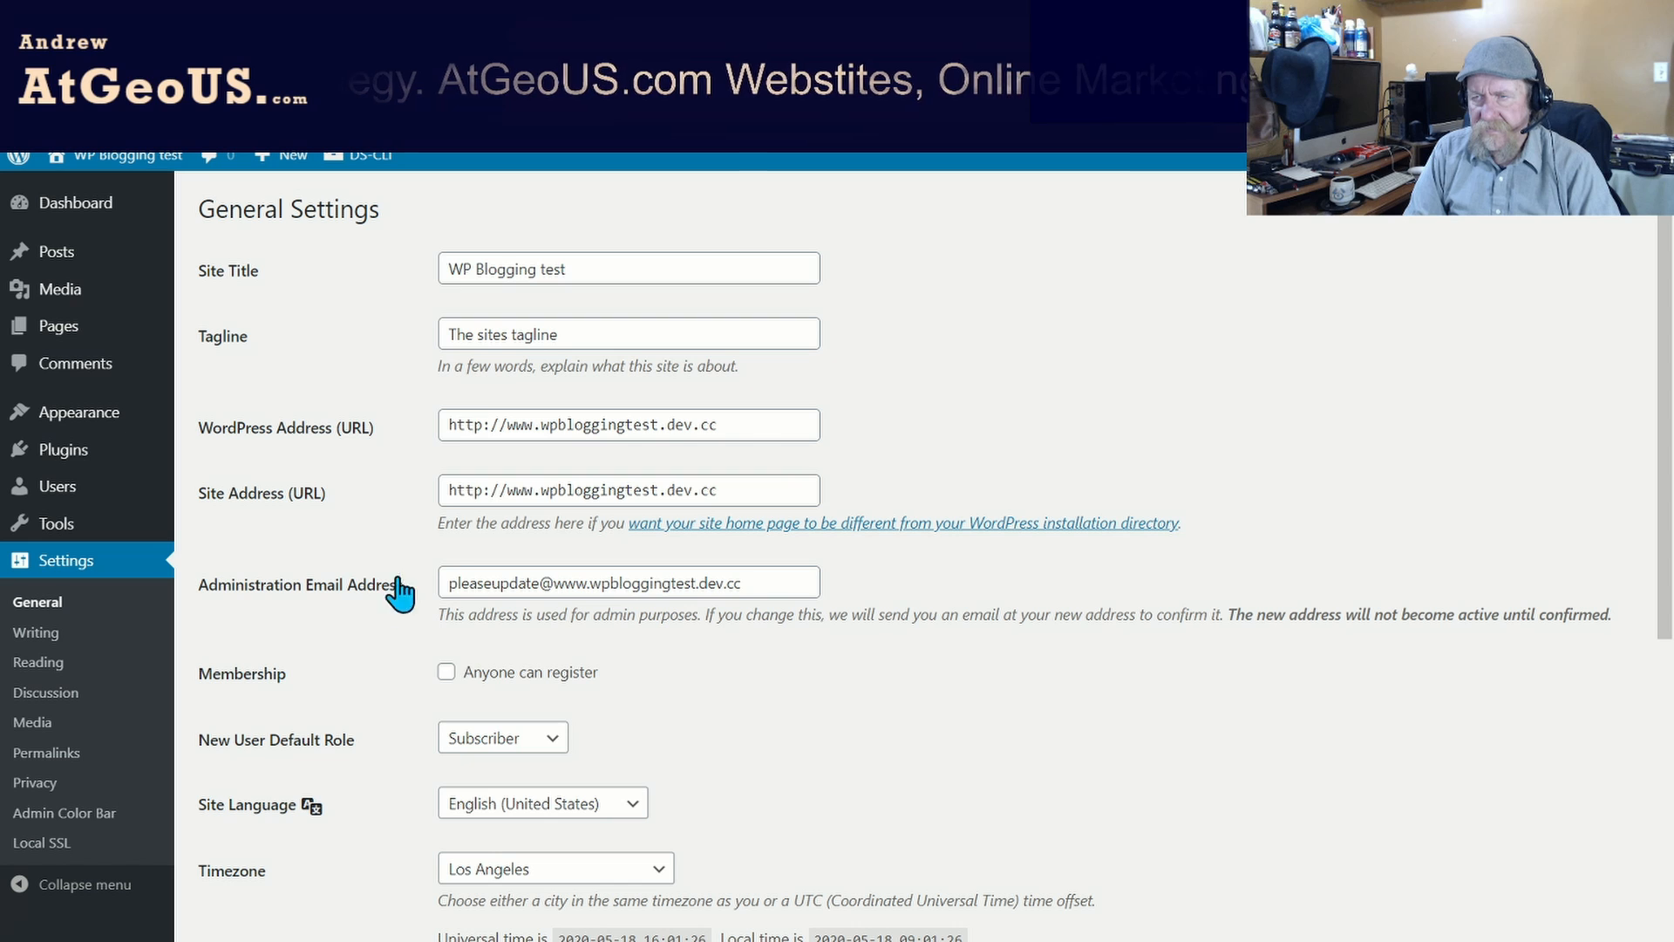
scroll(392, 889, "down", 5)
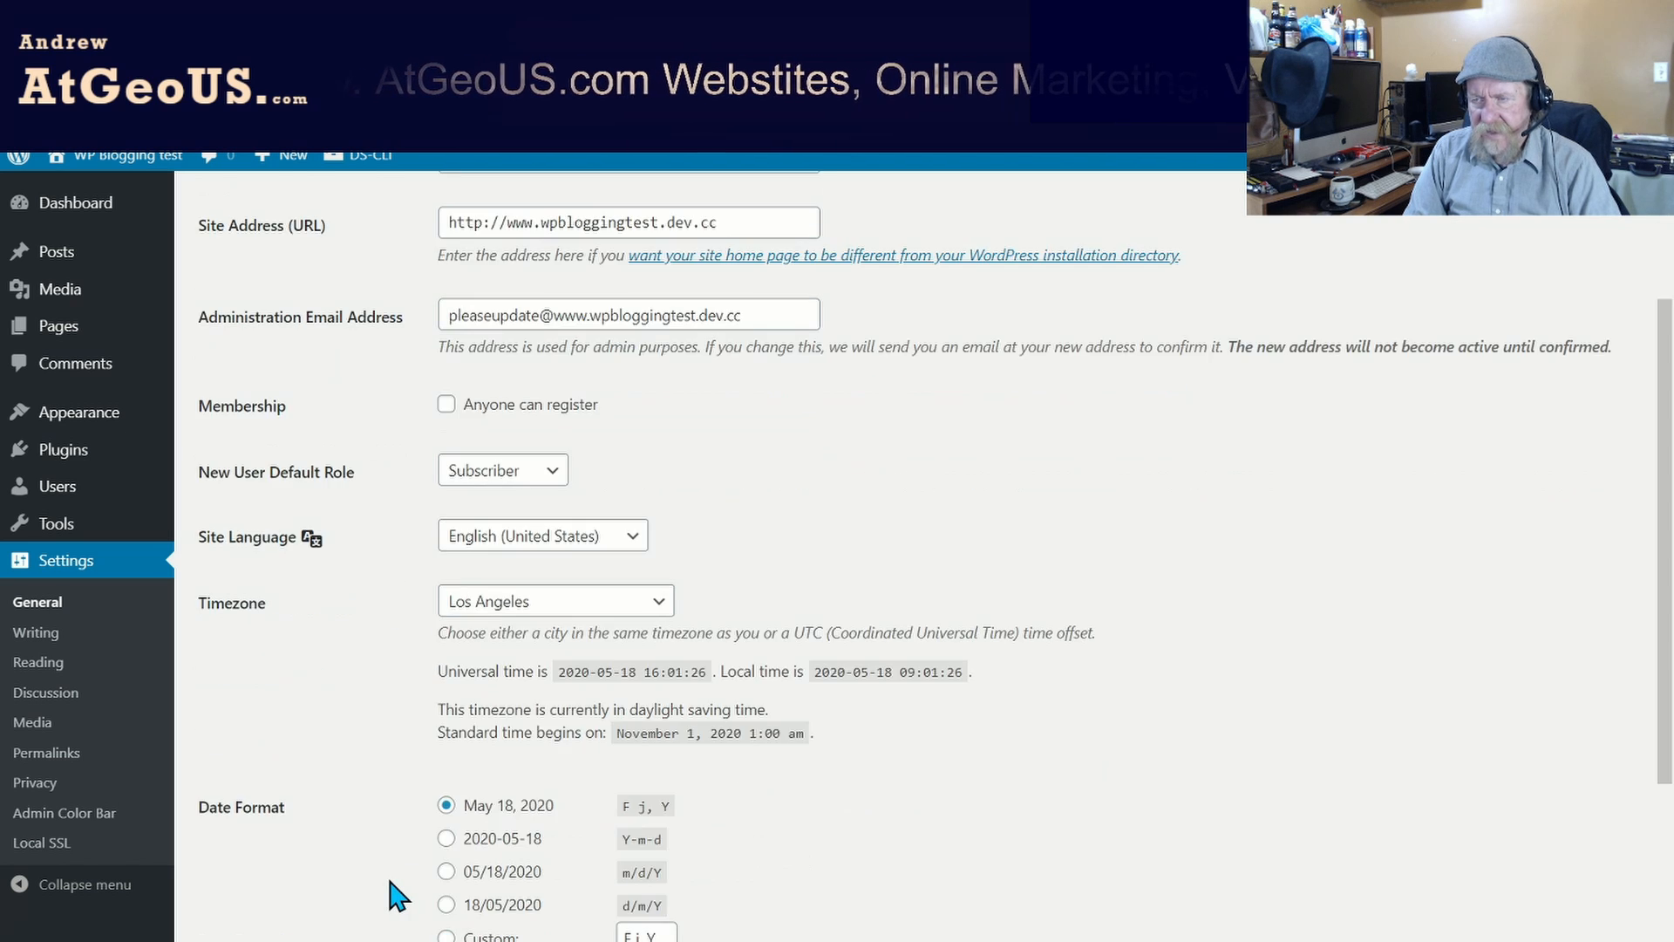
left_click(53, 634)
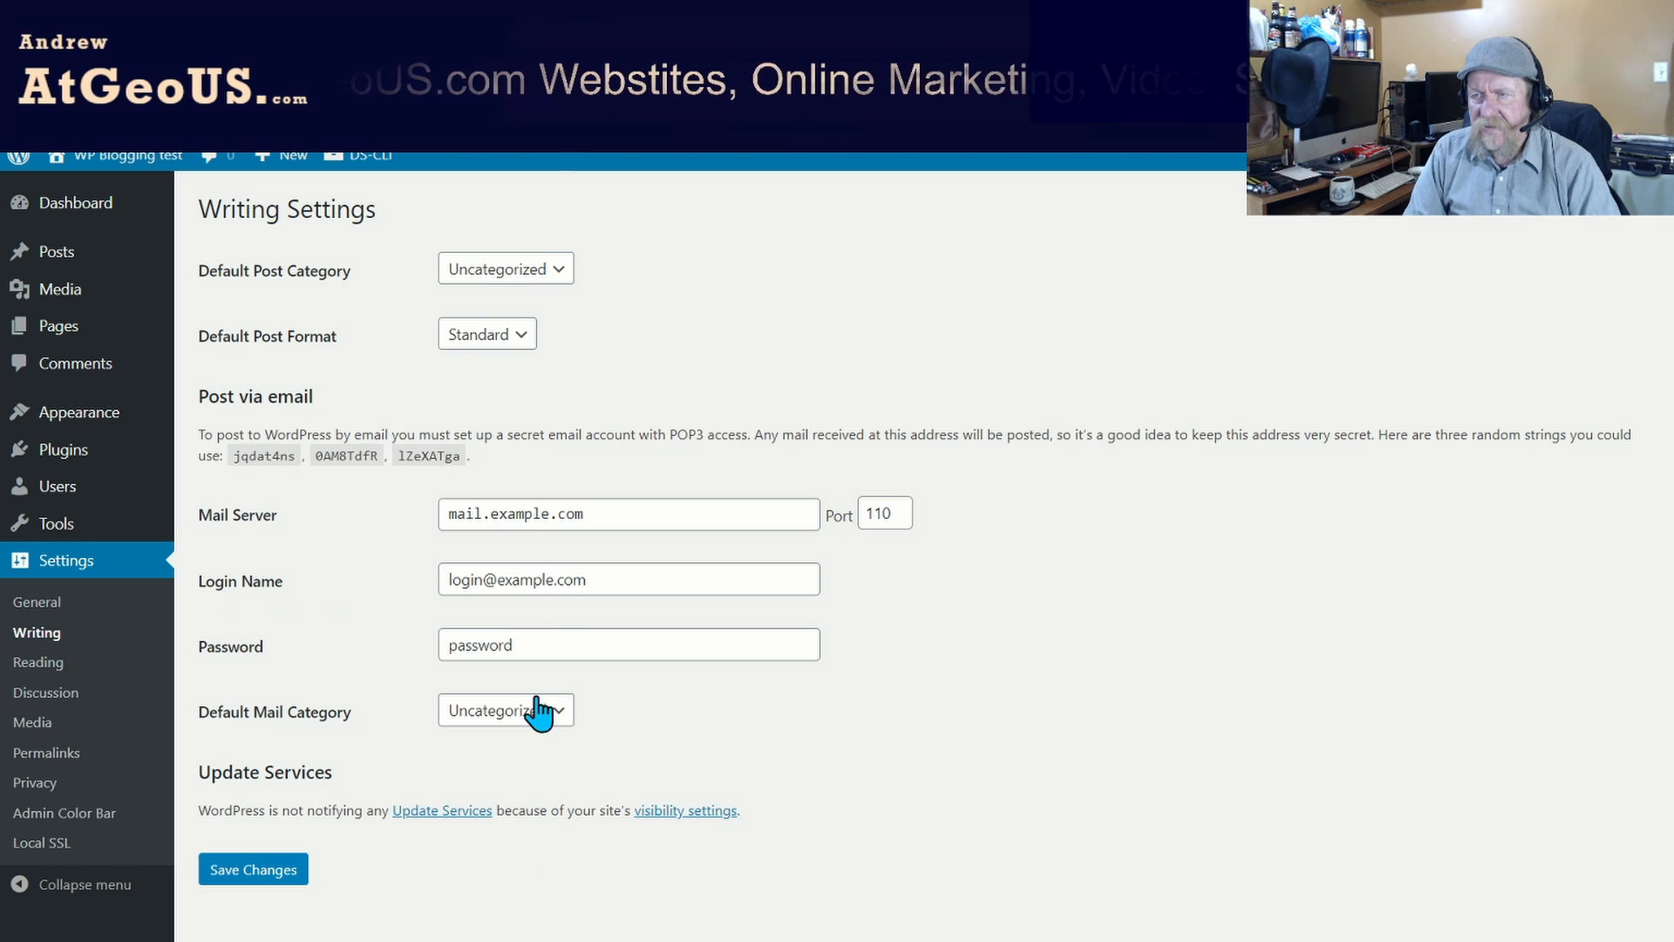
left_click(25, 668)
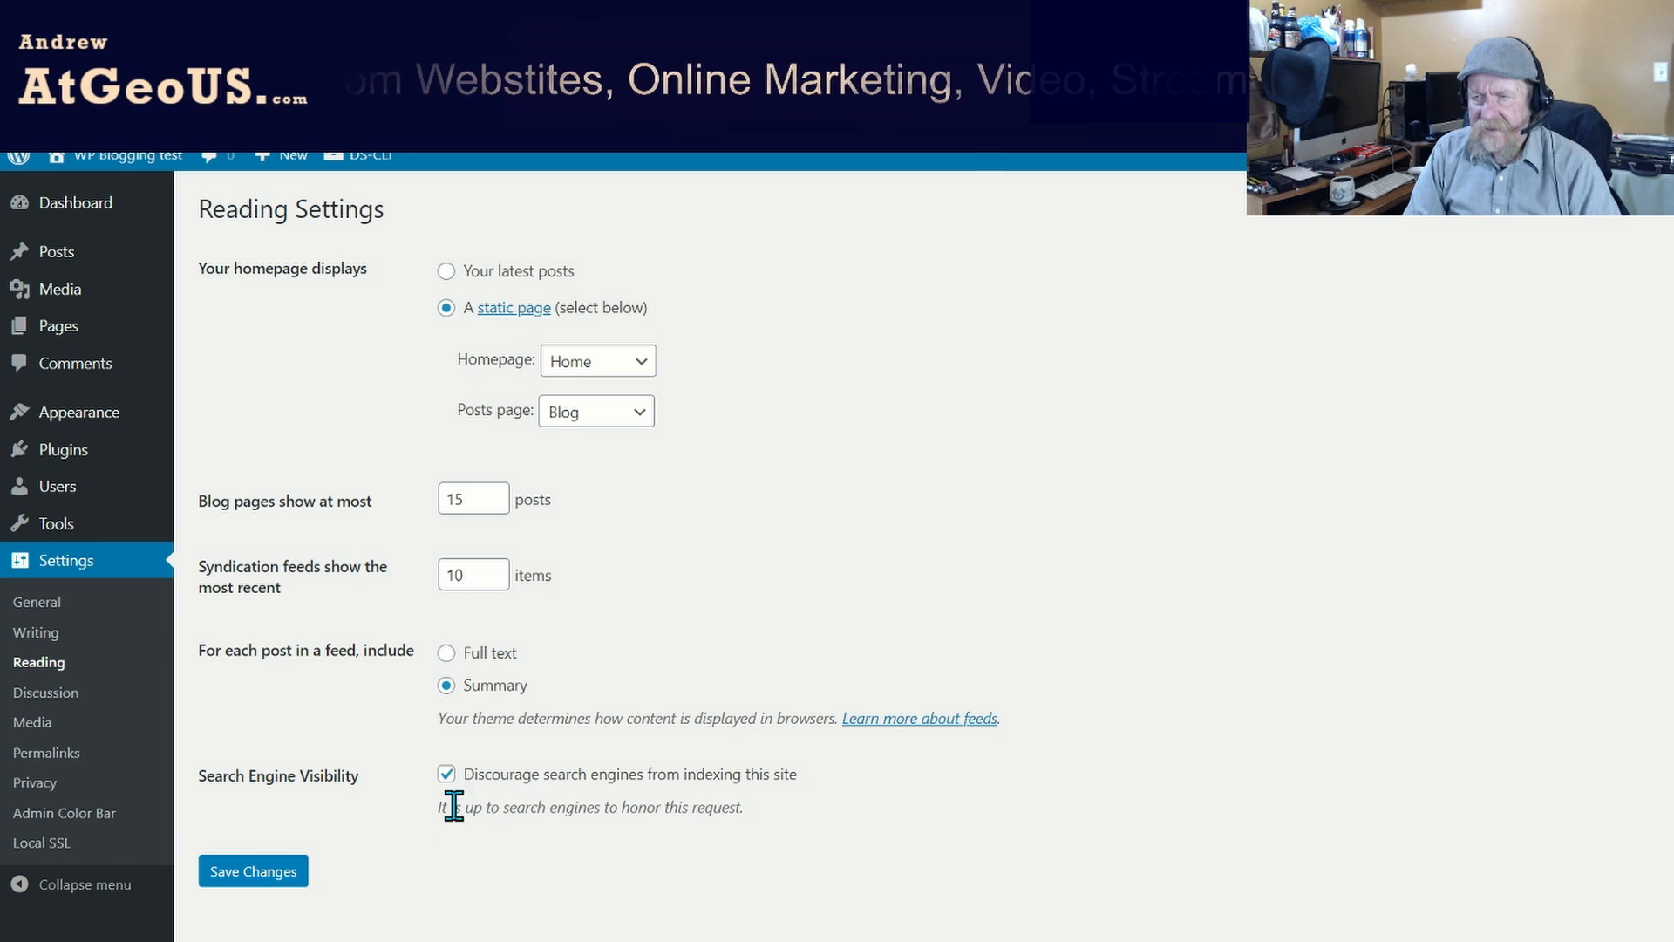
left_click(48, 711)
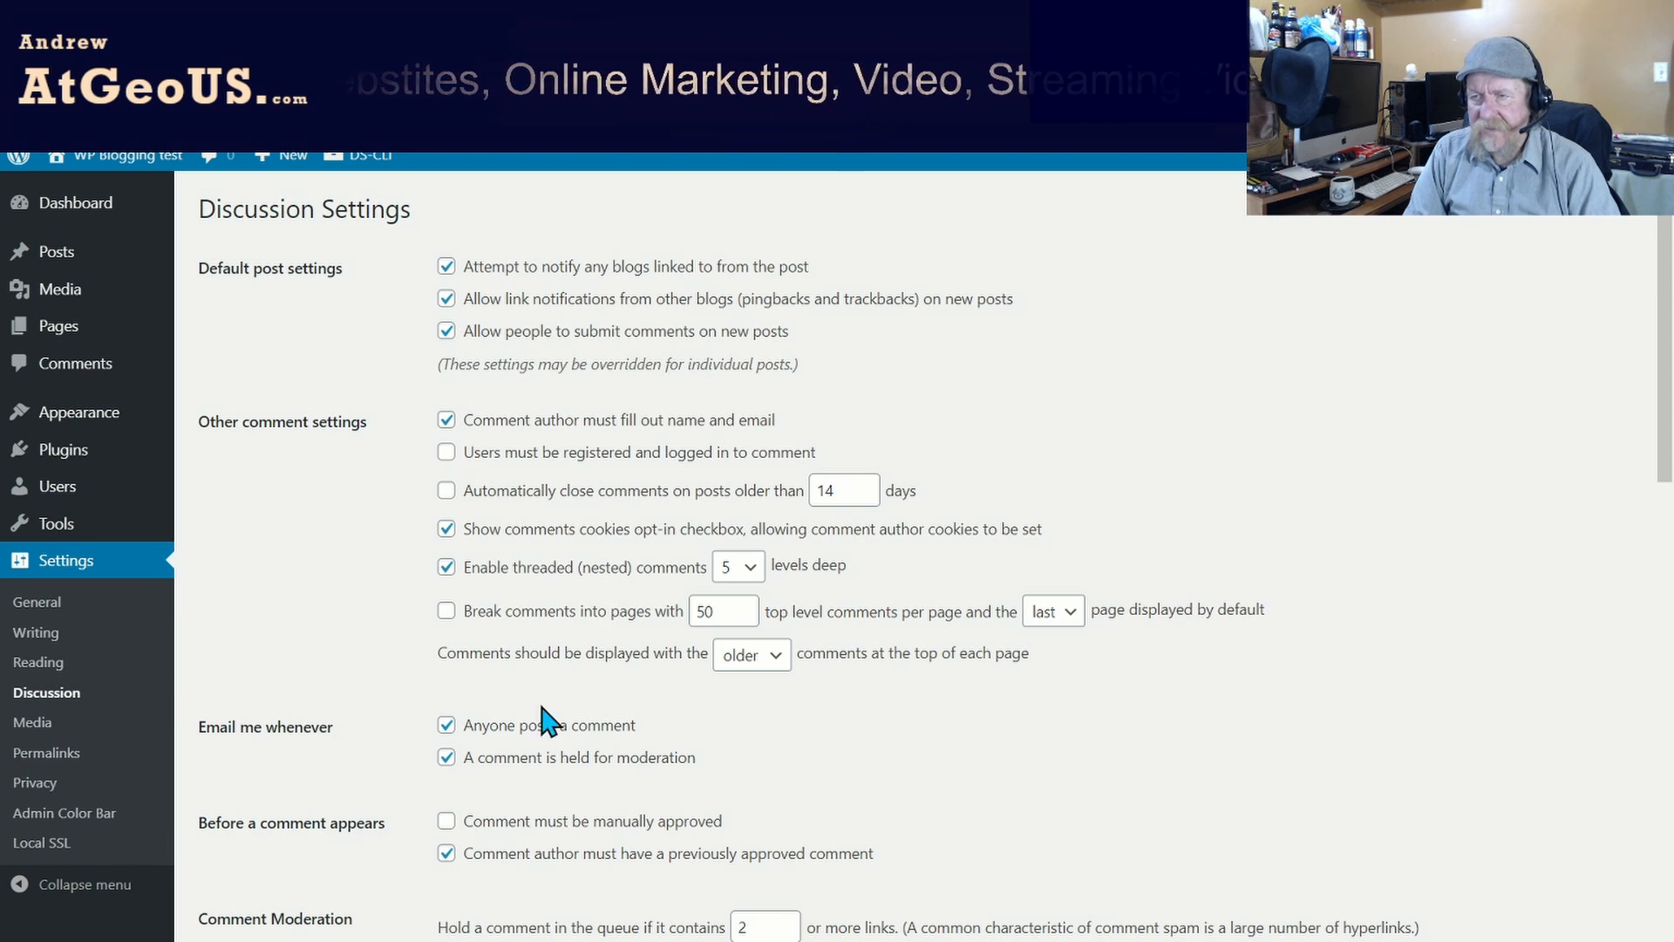
scroll(513, 768, "down", 5)
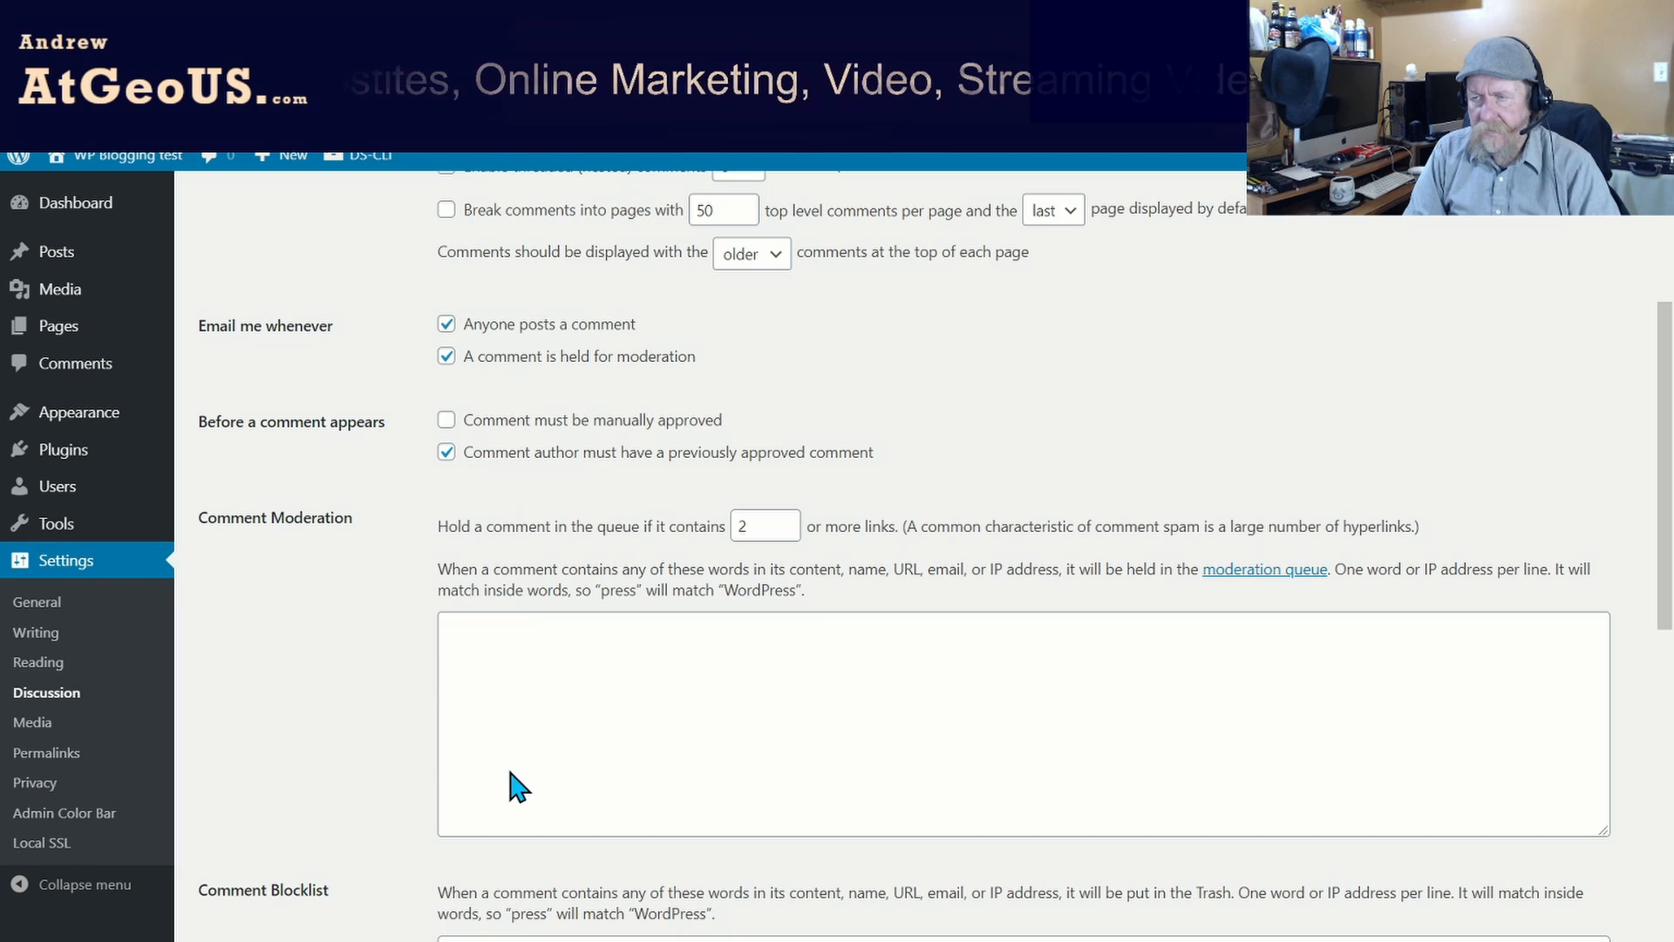
left_click(33, 726)
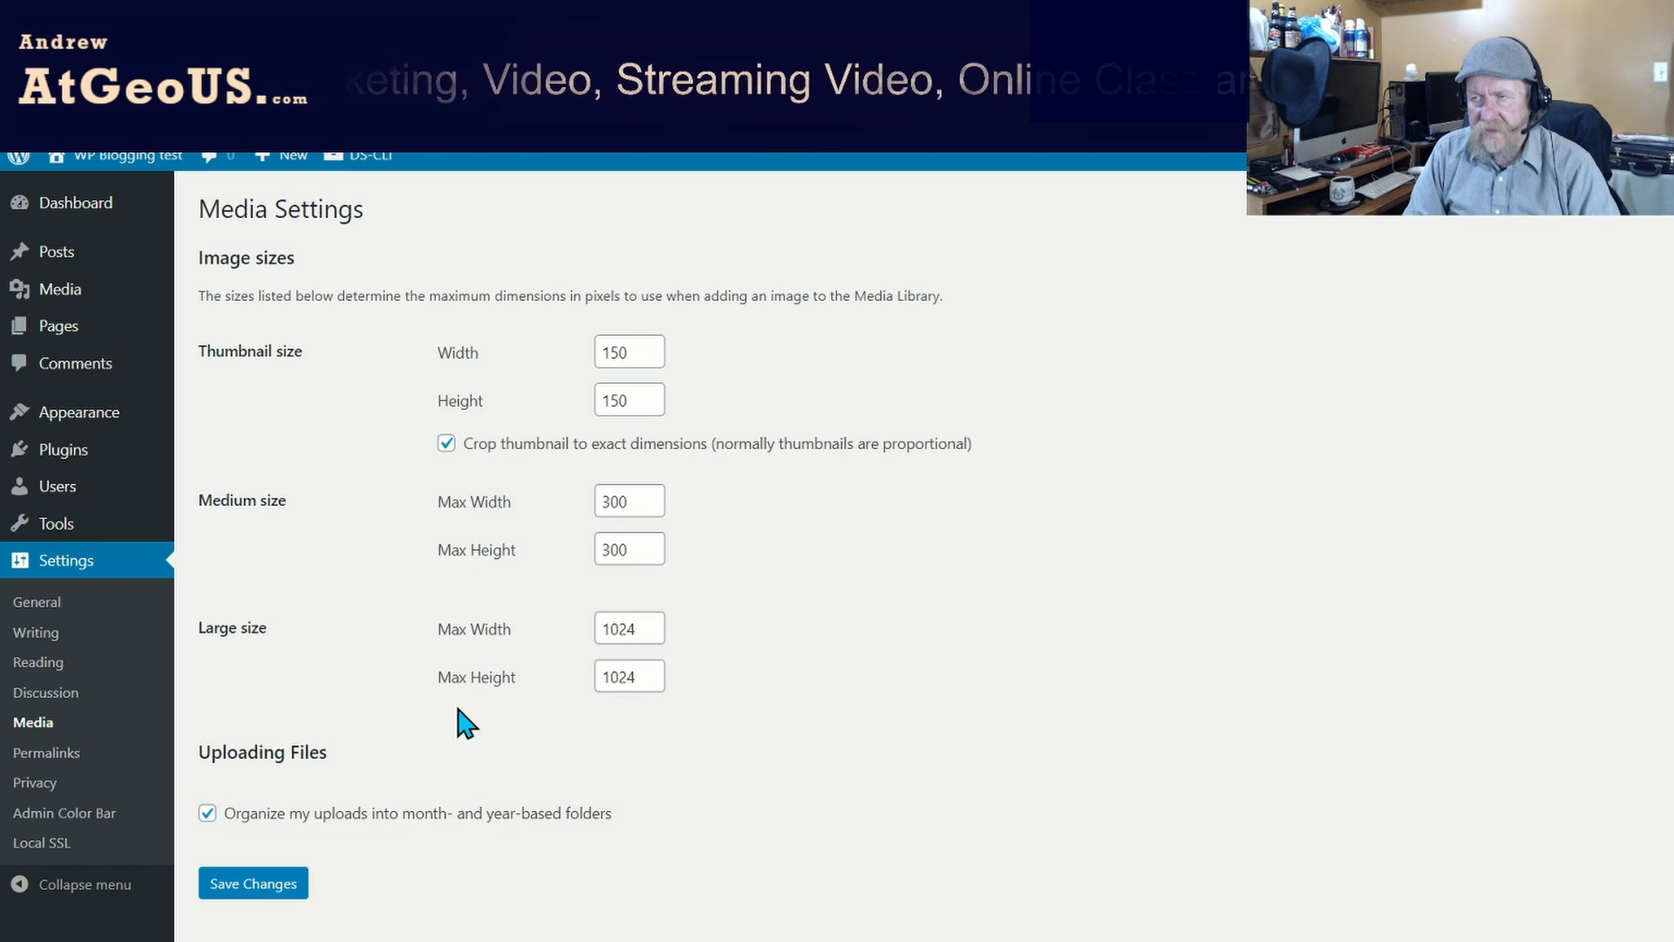
left_click(21, 768)
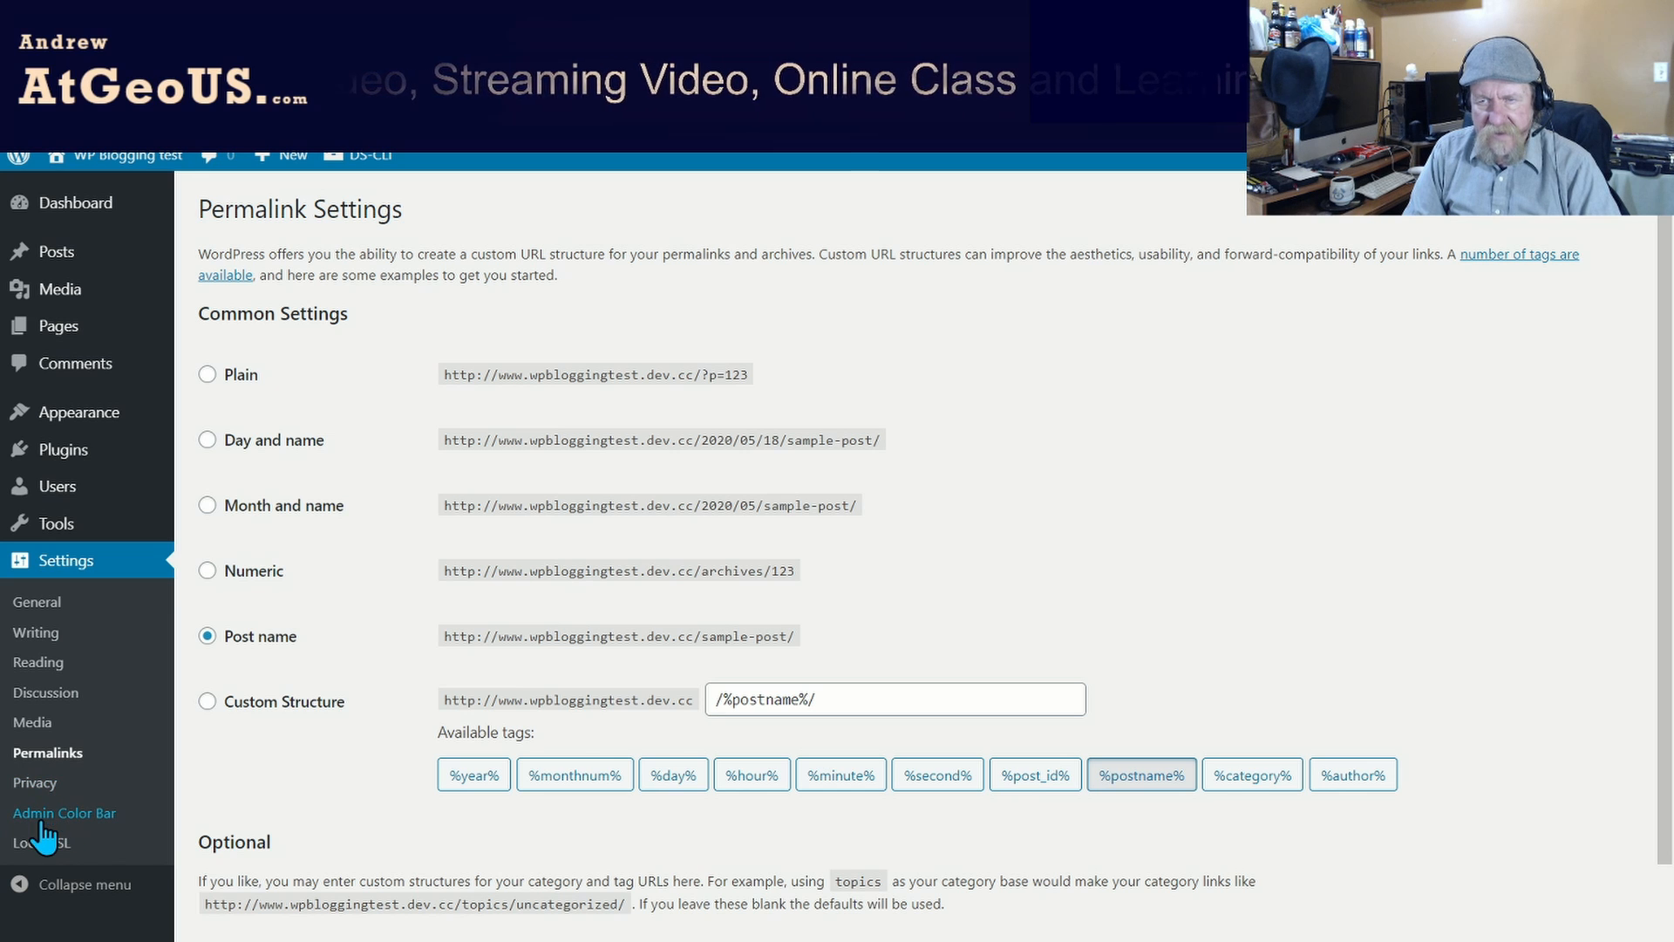
Open the theme library for adding new themes and browse the featured themes.
mouse_move(33, 471)
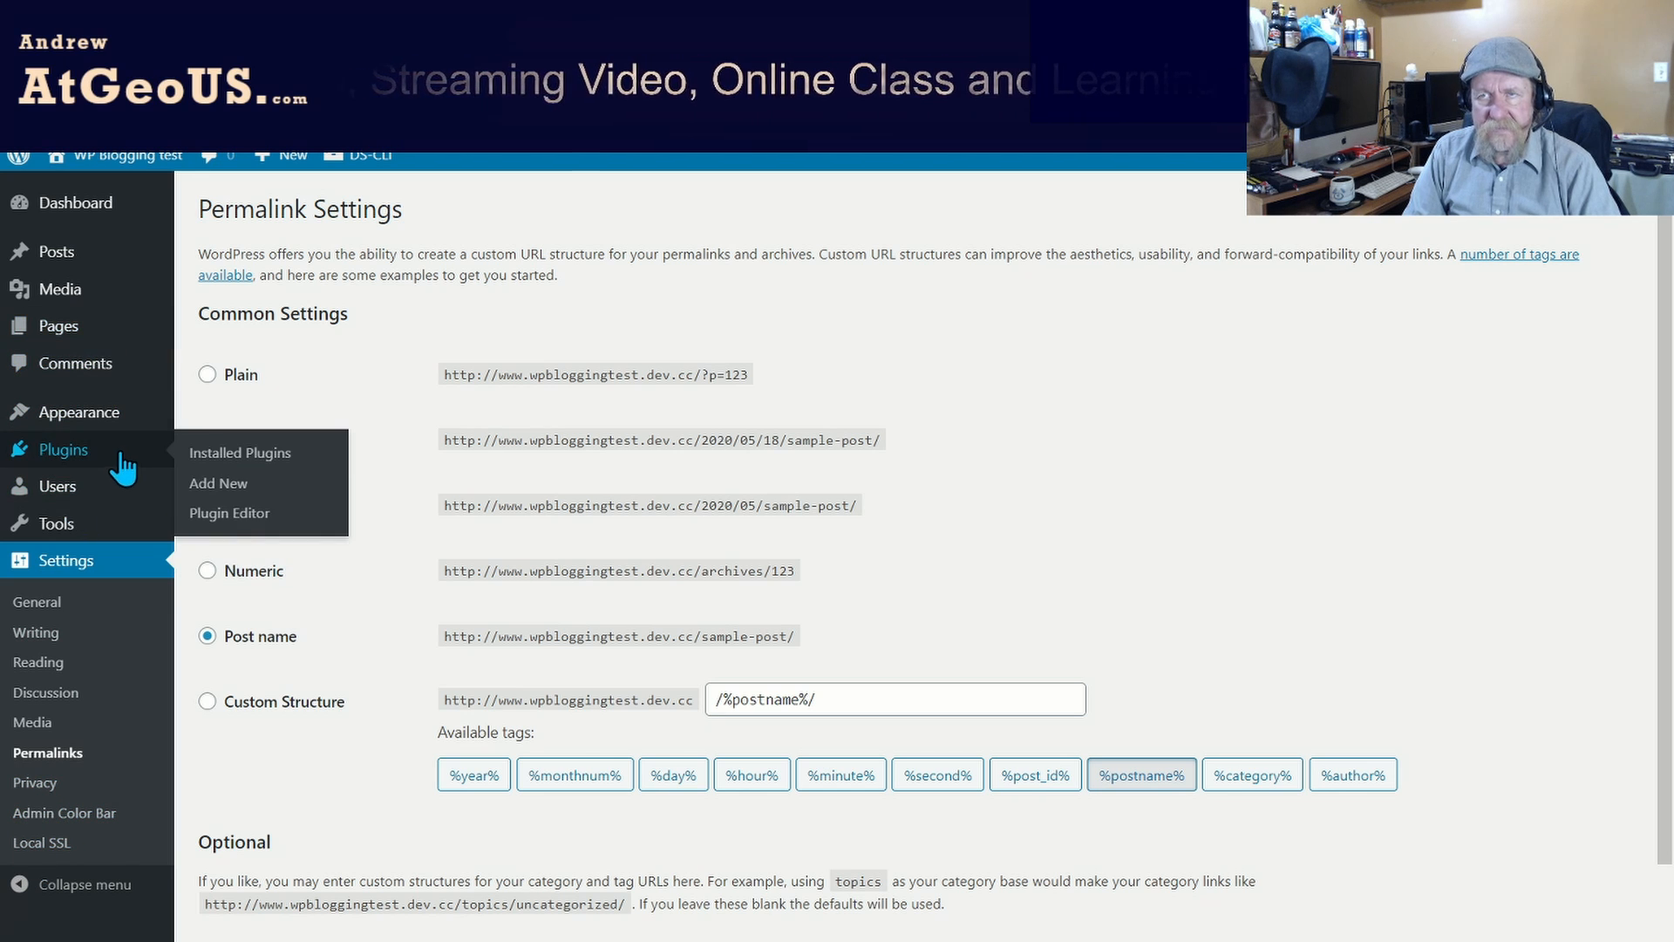
mouse_move(105, 423)
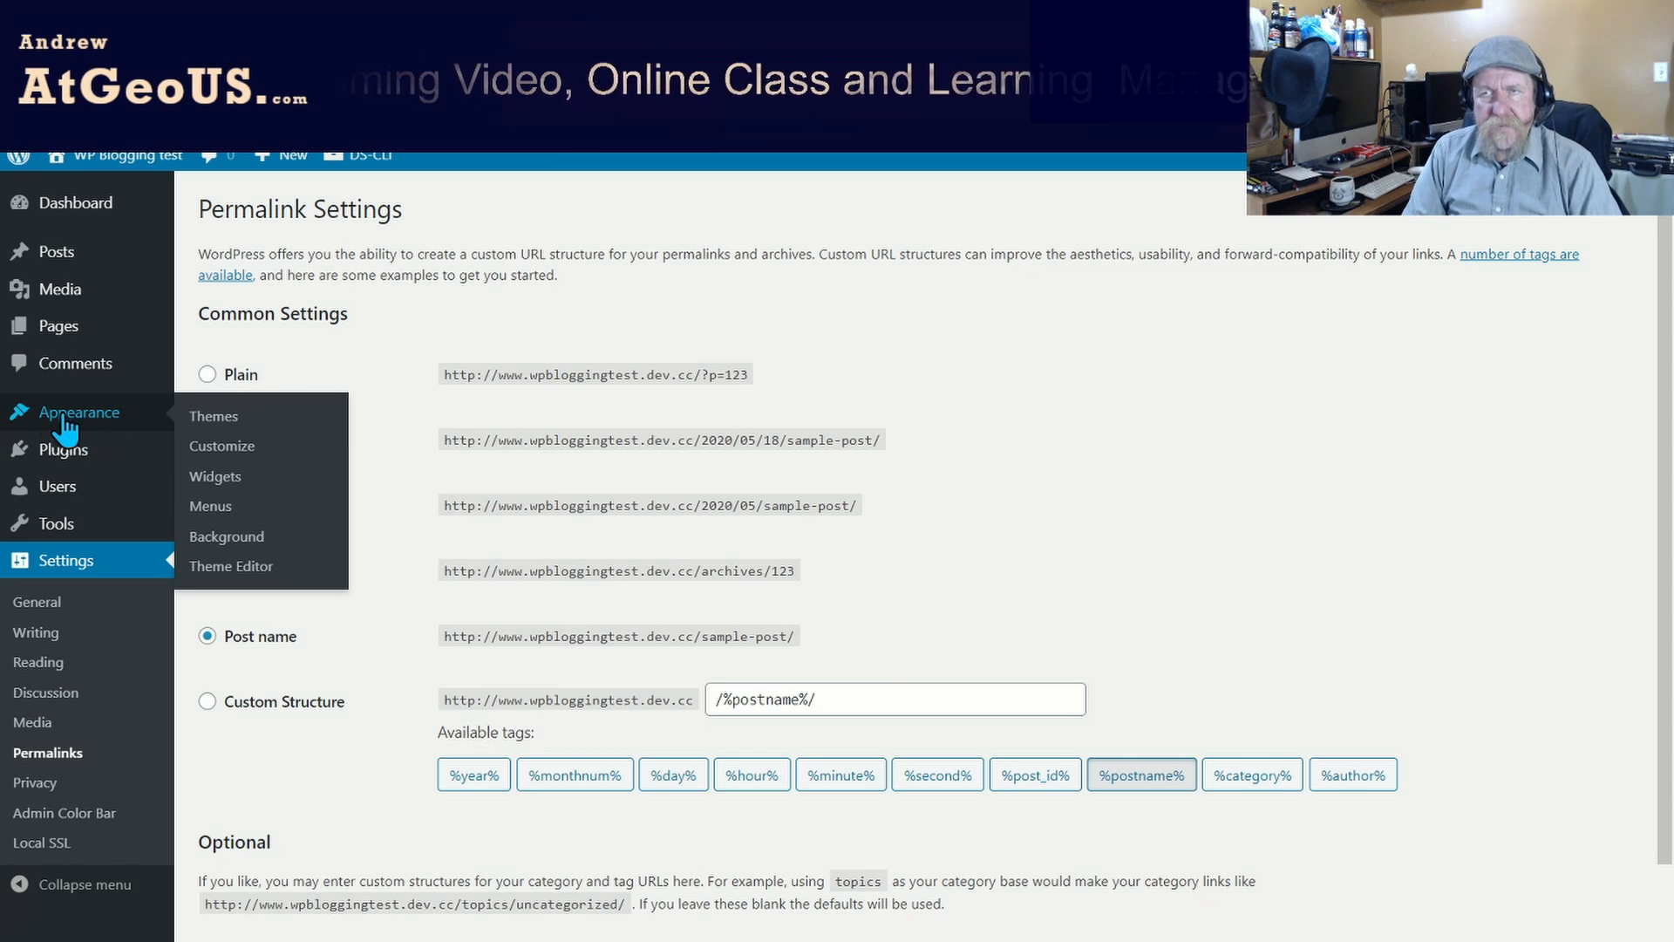
left_click(207, 427)
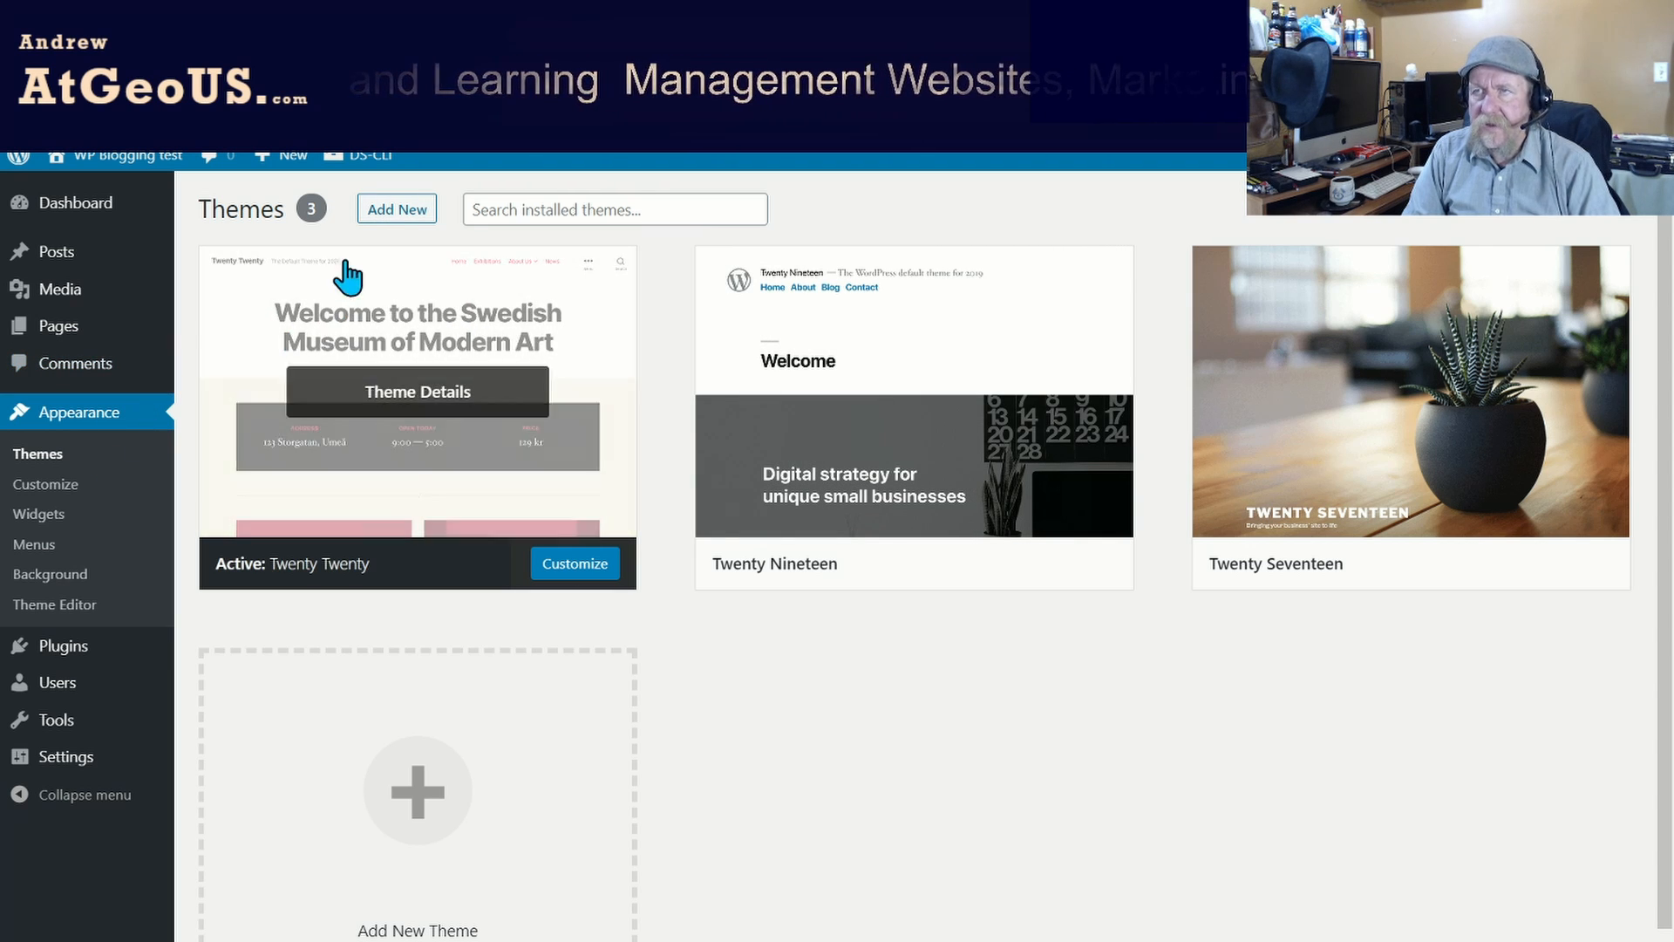
left_click(403, 212)
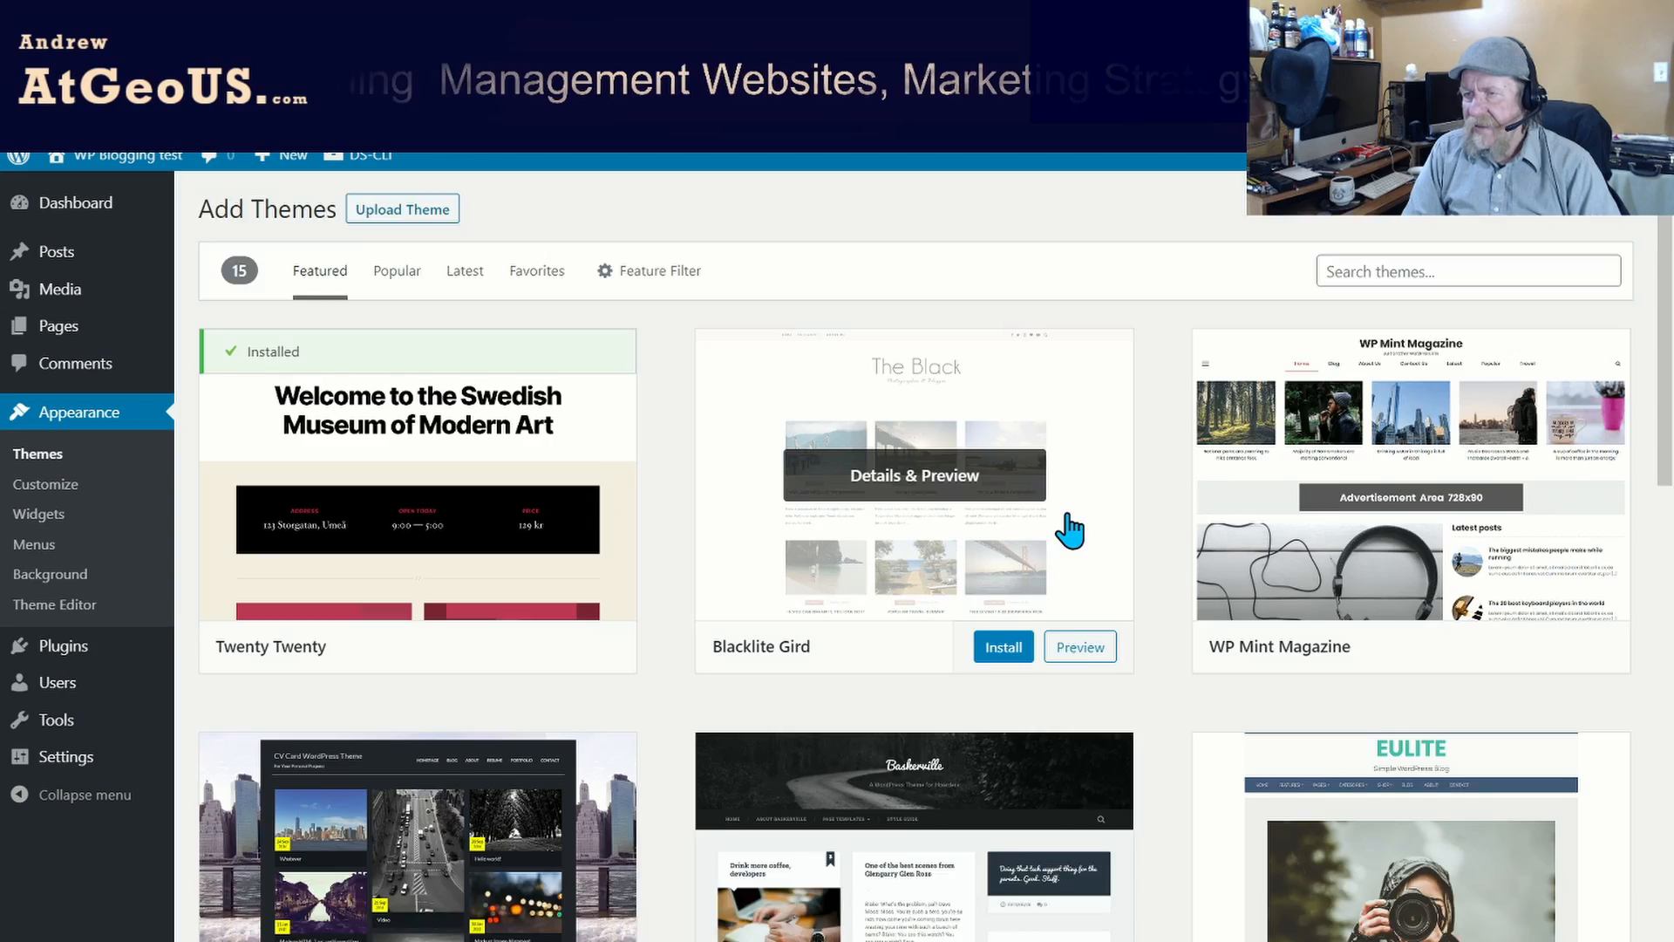
scroll(1069, 527, "down", 8)
scroll(1070, 528, "down", 6)
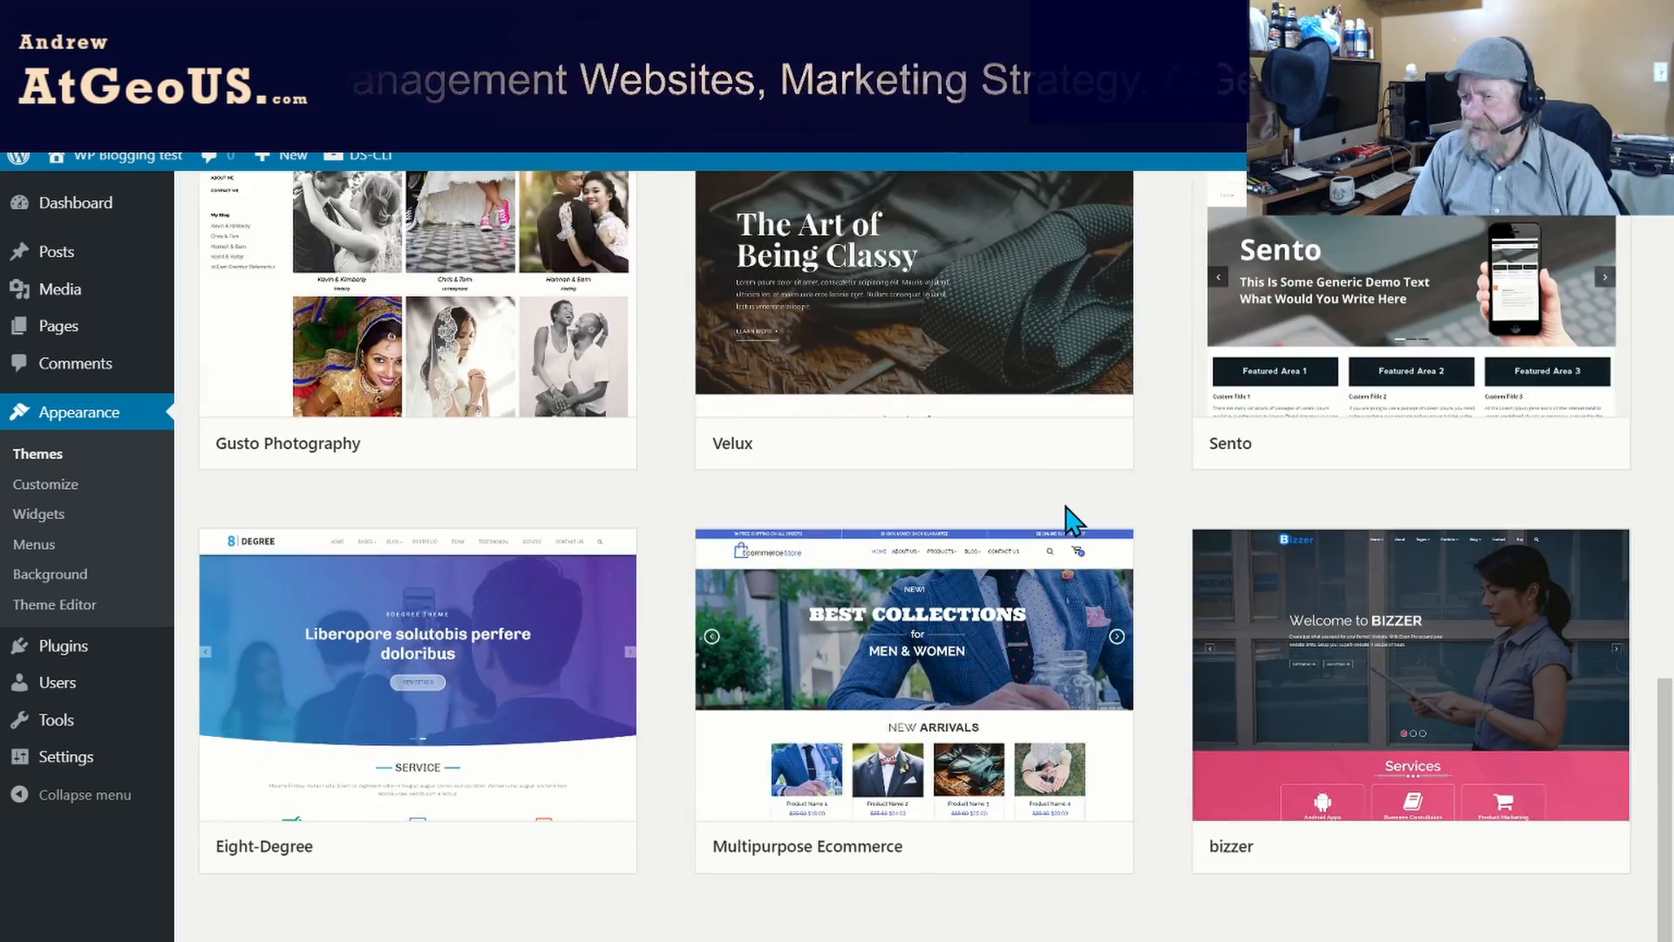
scroll(1071, 521, "up", 15)
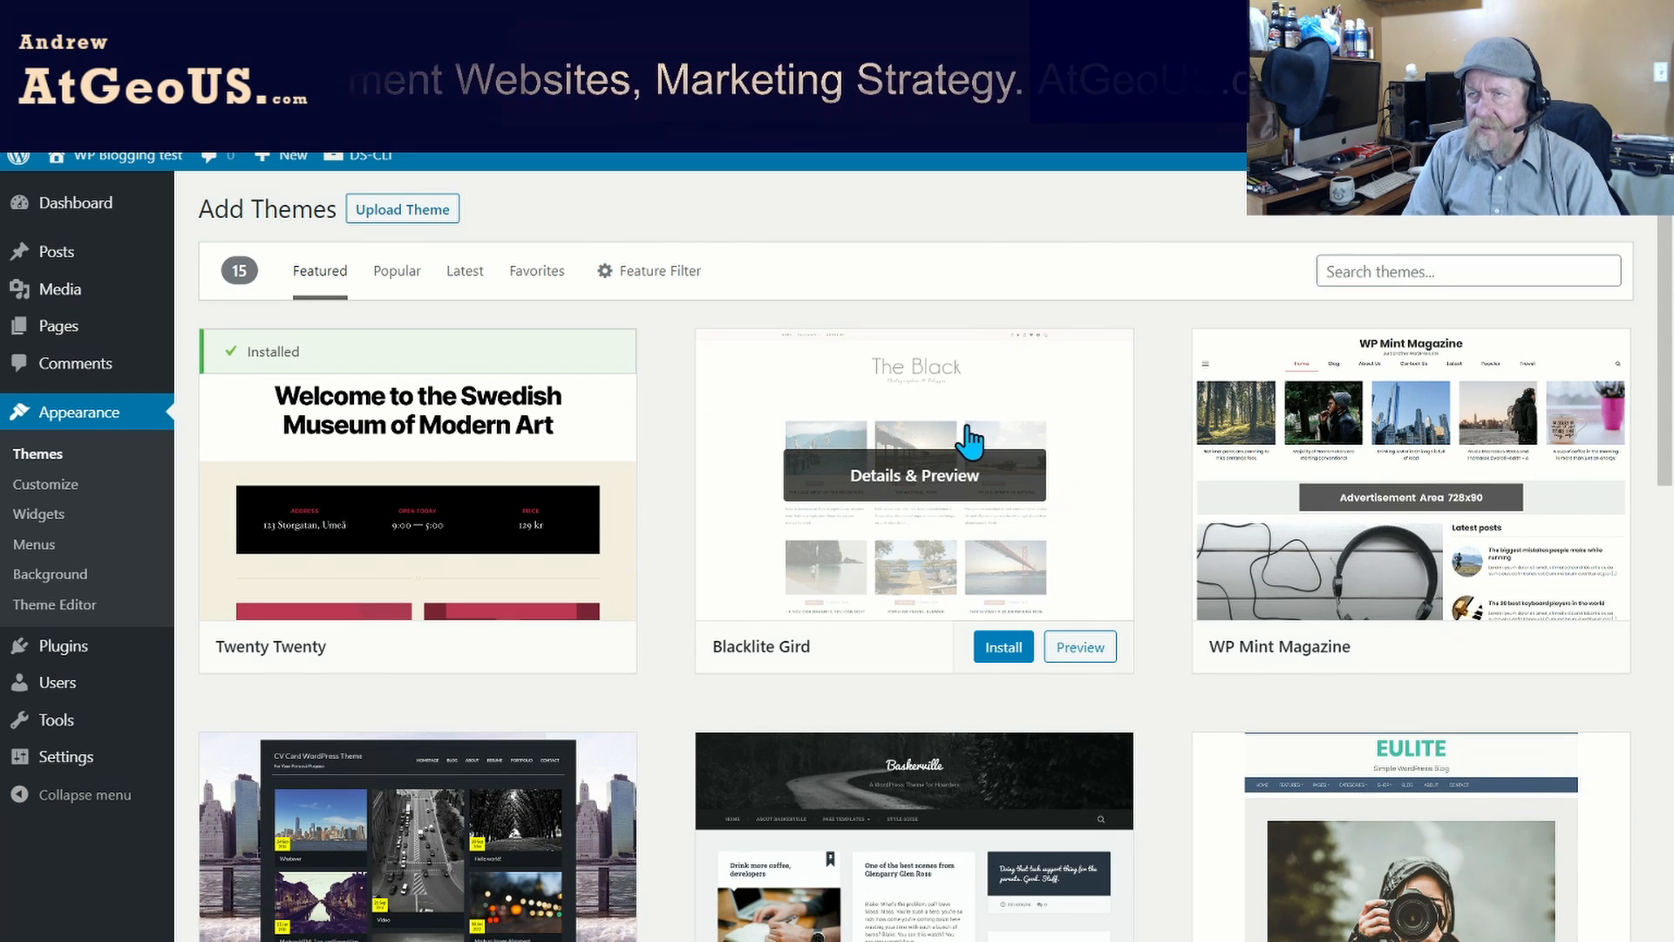
Find Twenty Sixteen among the popular themes, install it and activate it.
left_click(394, 275)
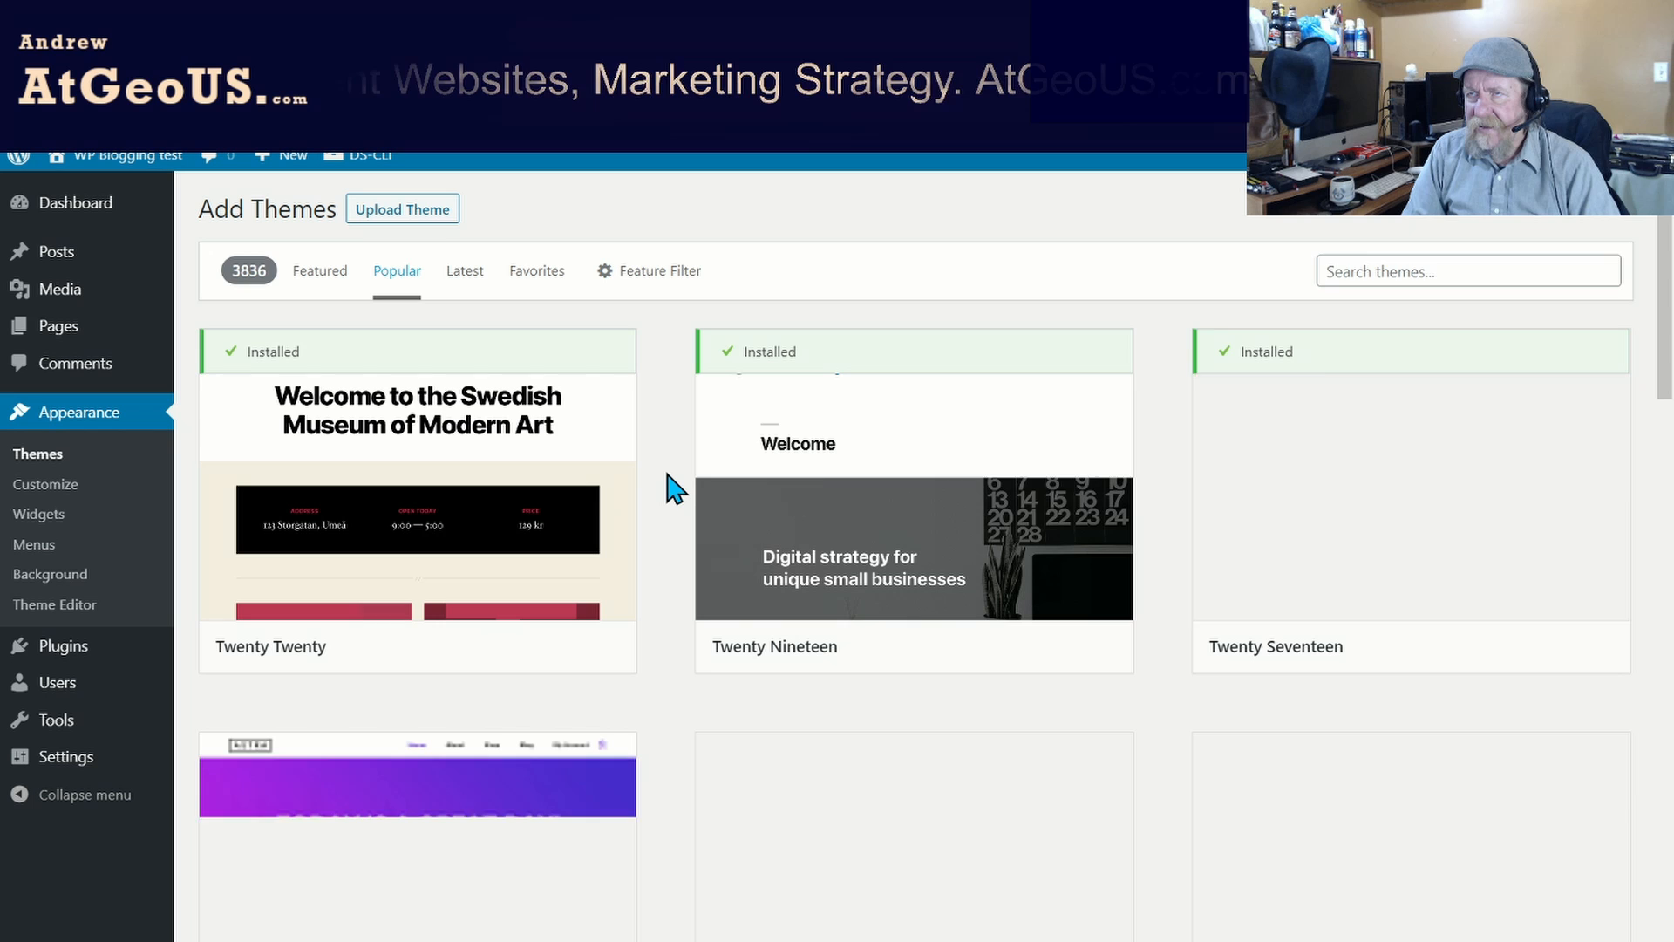
scroll(680, 510, "down", 3)
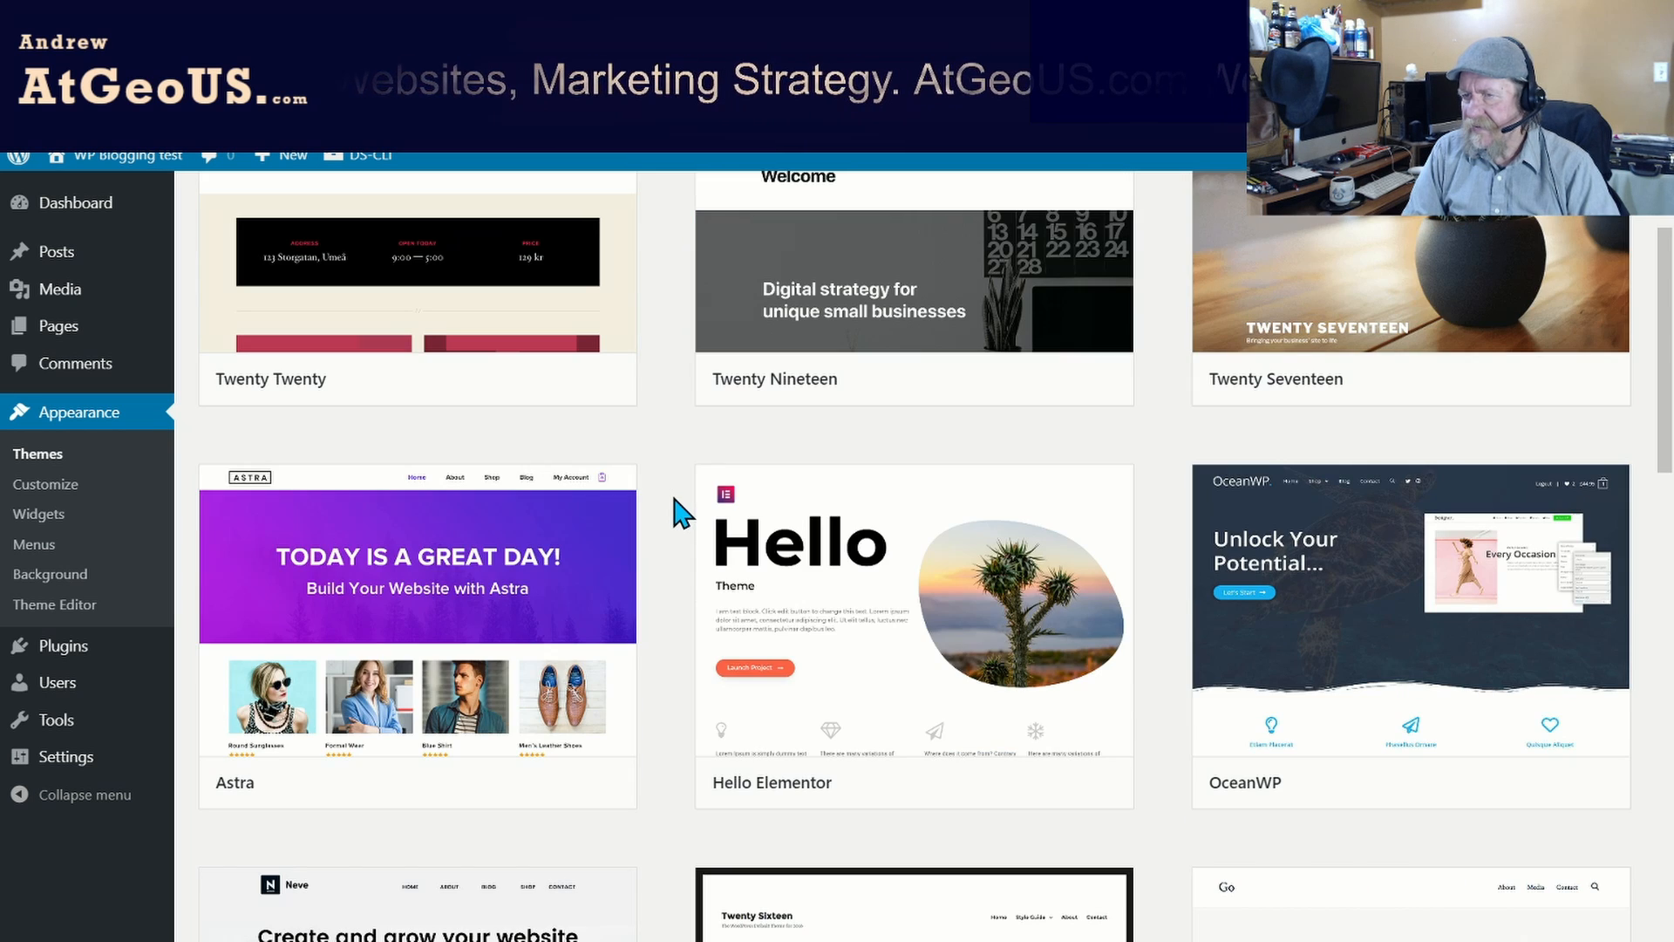
scroll(680, 514, "down", 6)
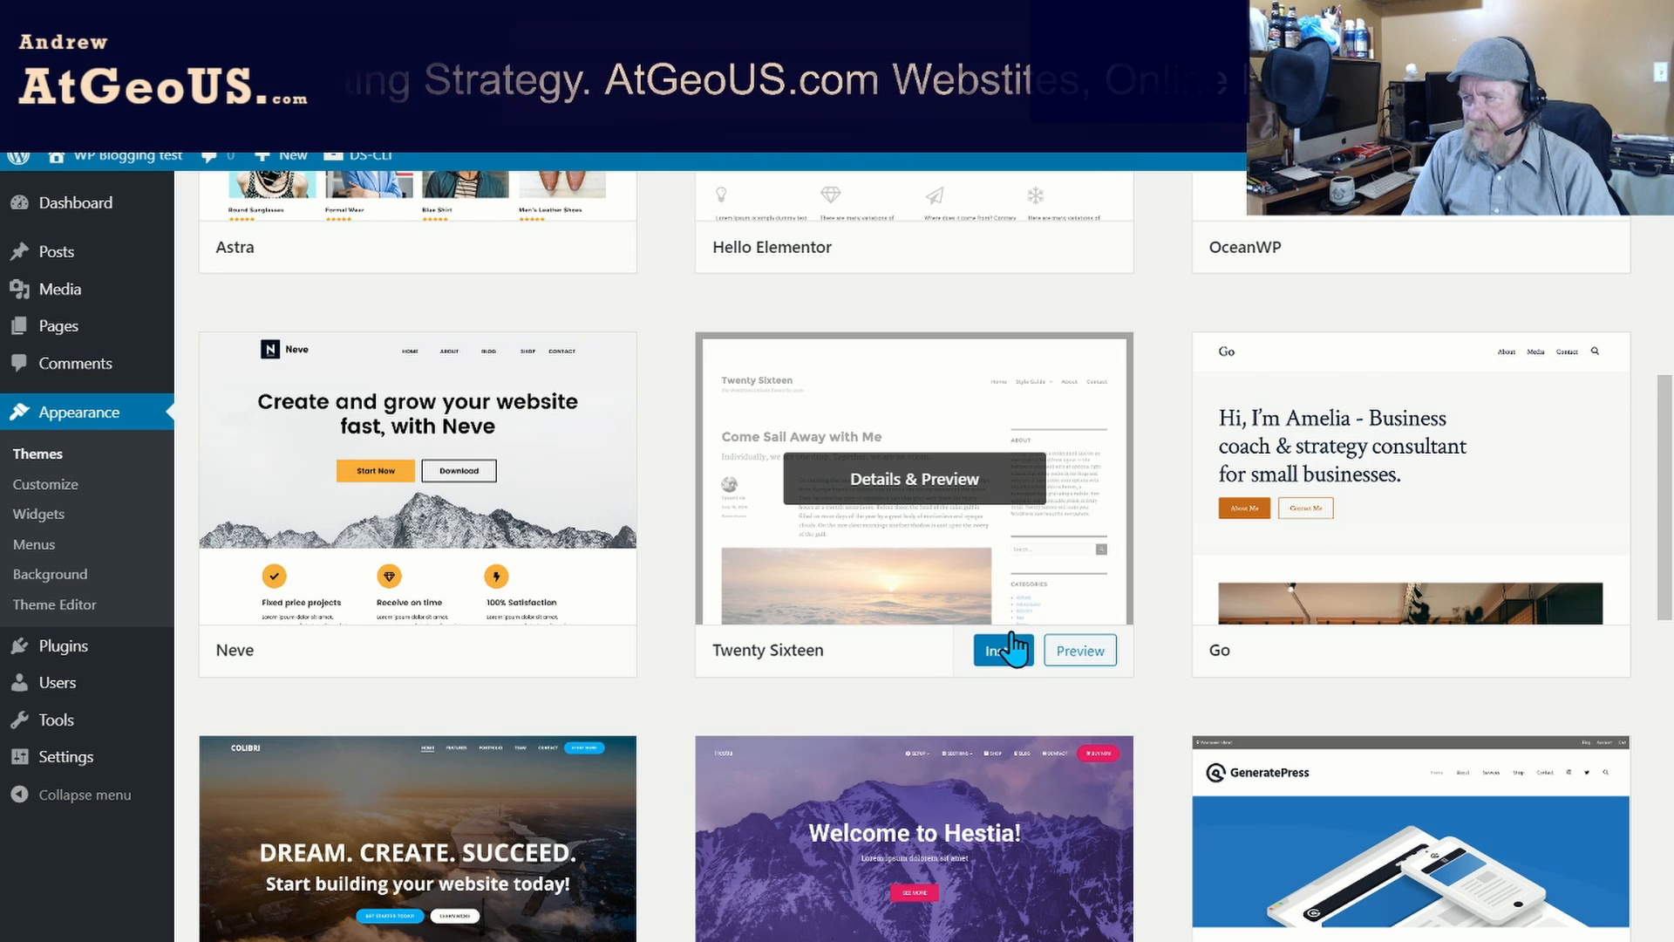
left_click(1004, 660)
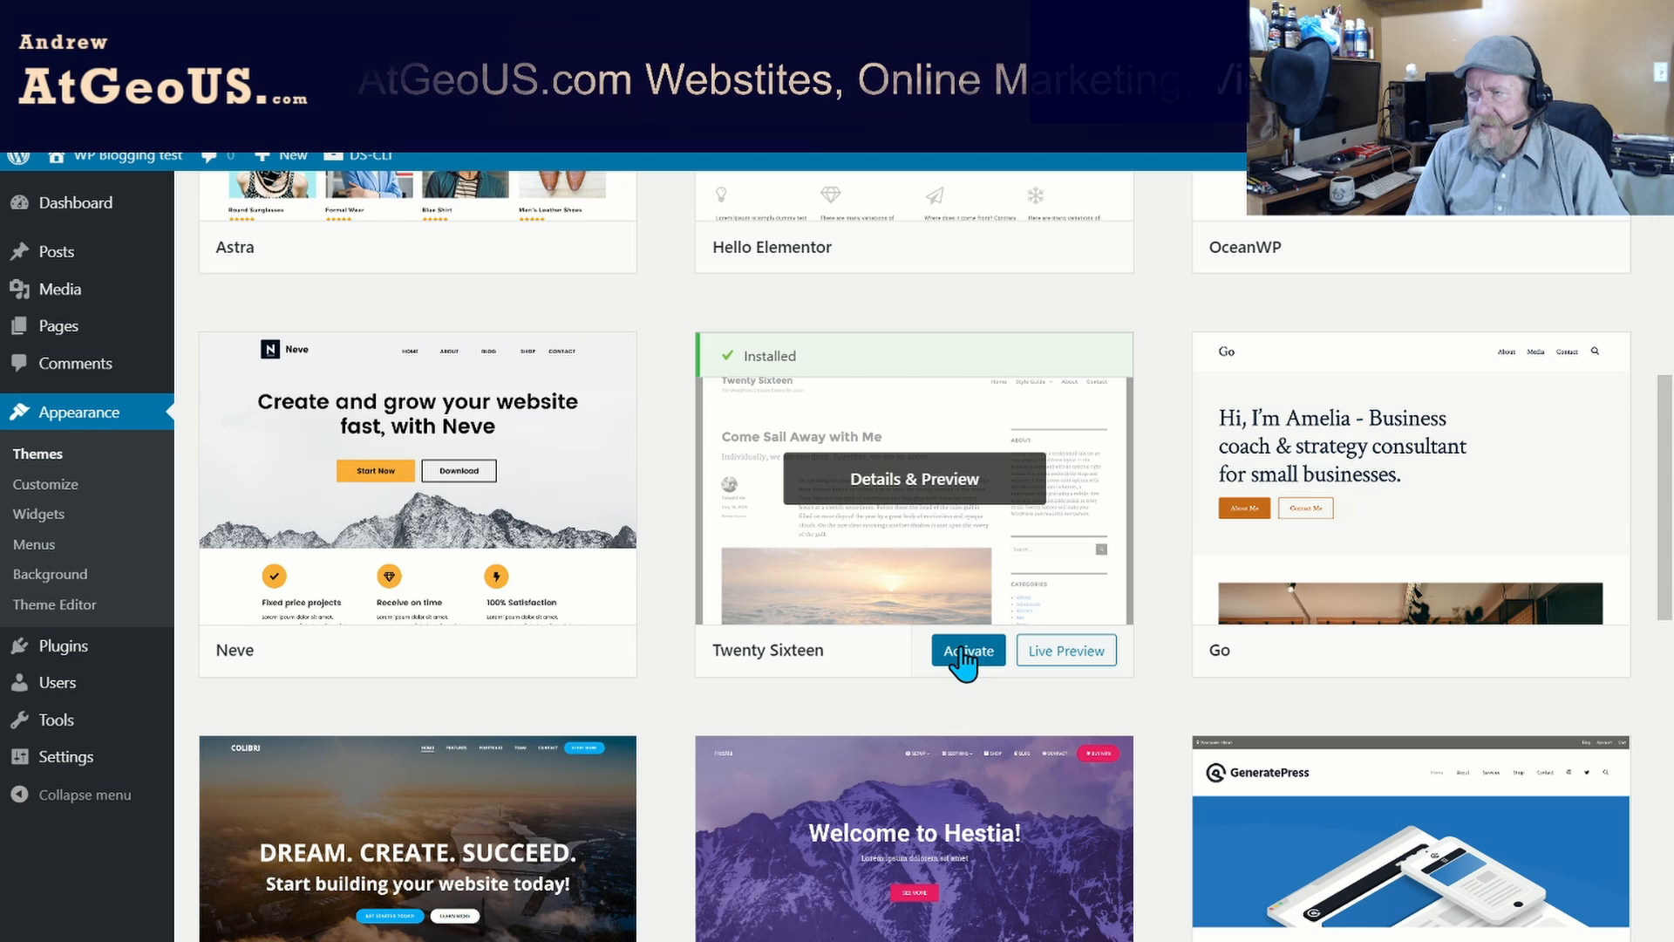
left_click(967, 667)
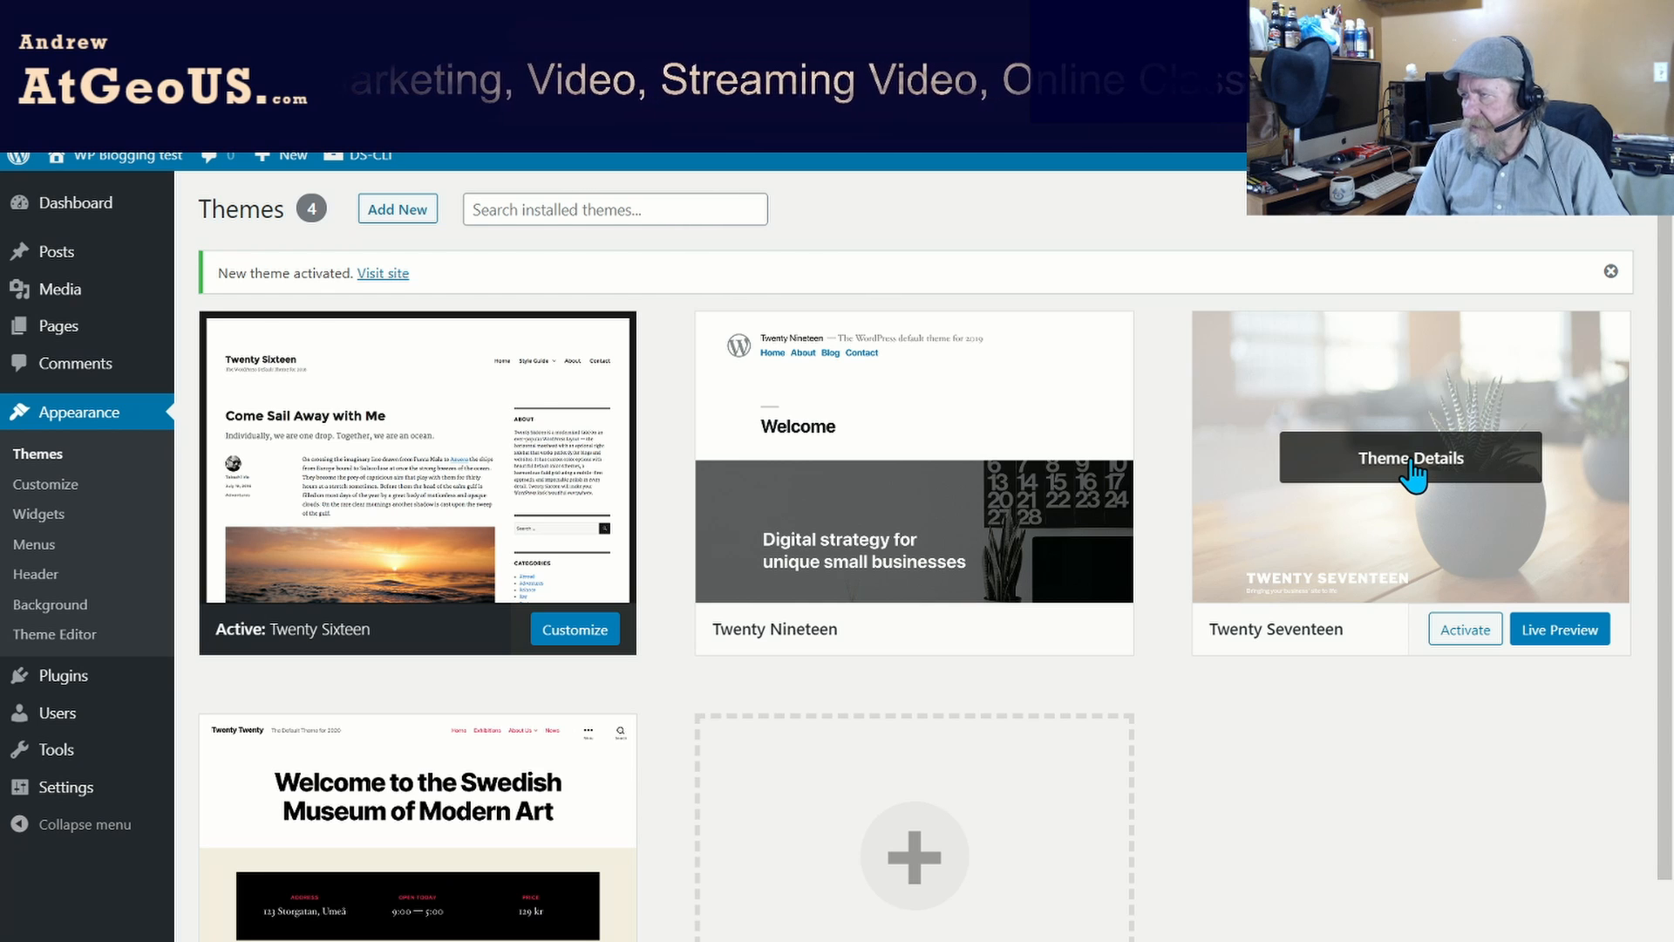
Delete the inactive Twenty Seventeen and Twenty Twenty themes from the installed themes.
left_click(1411, 463)
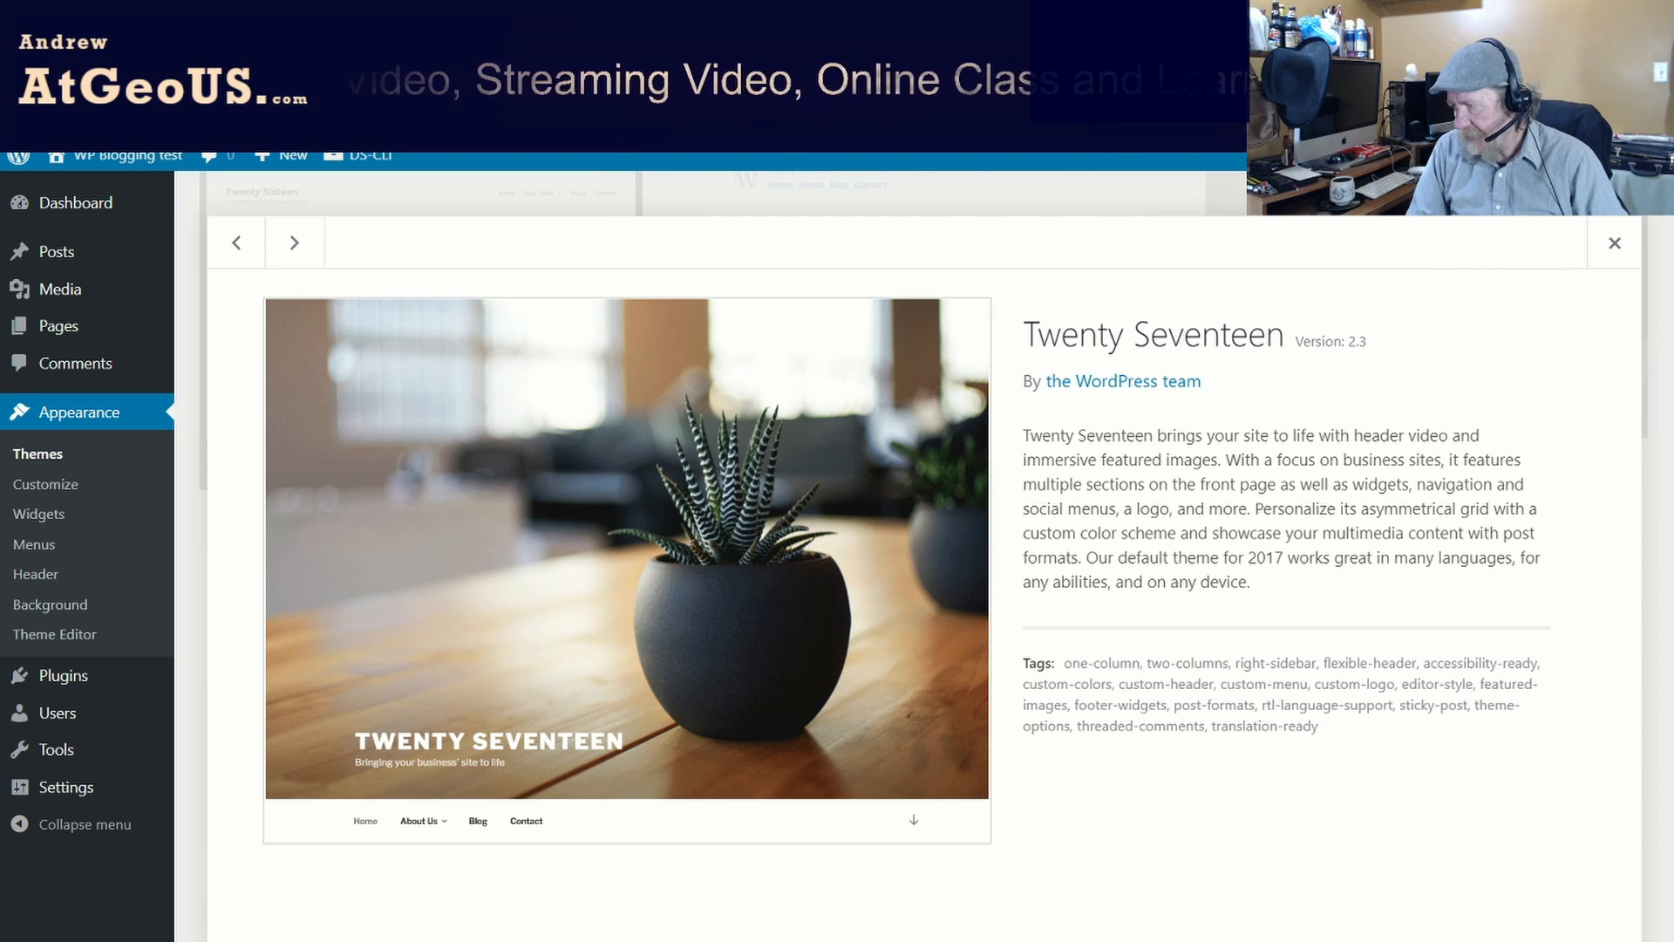
left_click(1608, 940)
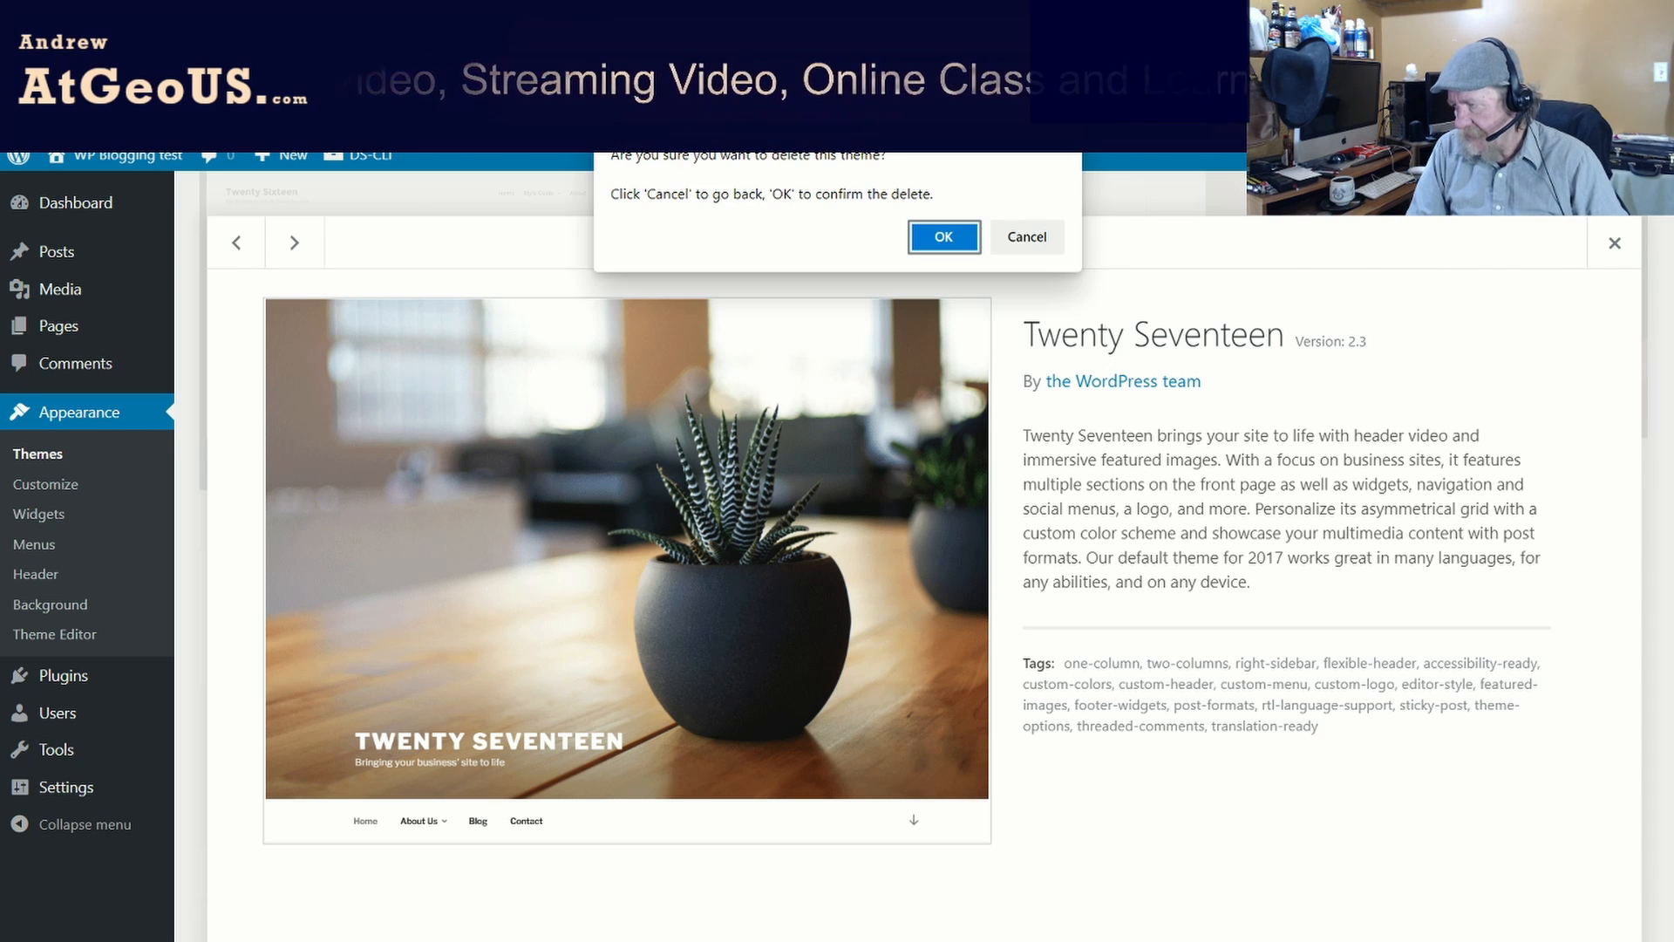
left_click(960, 237)
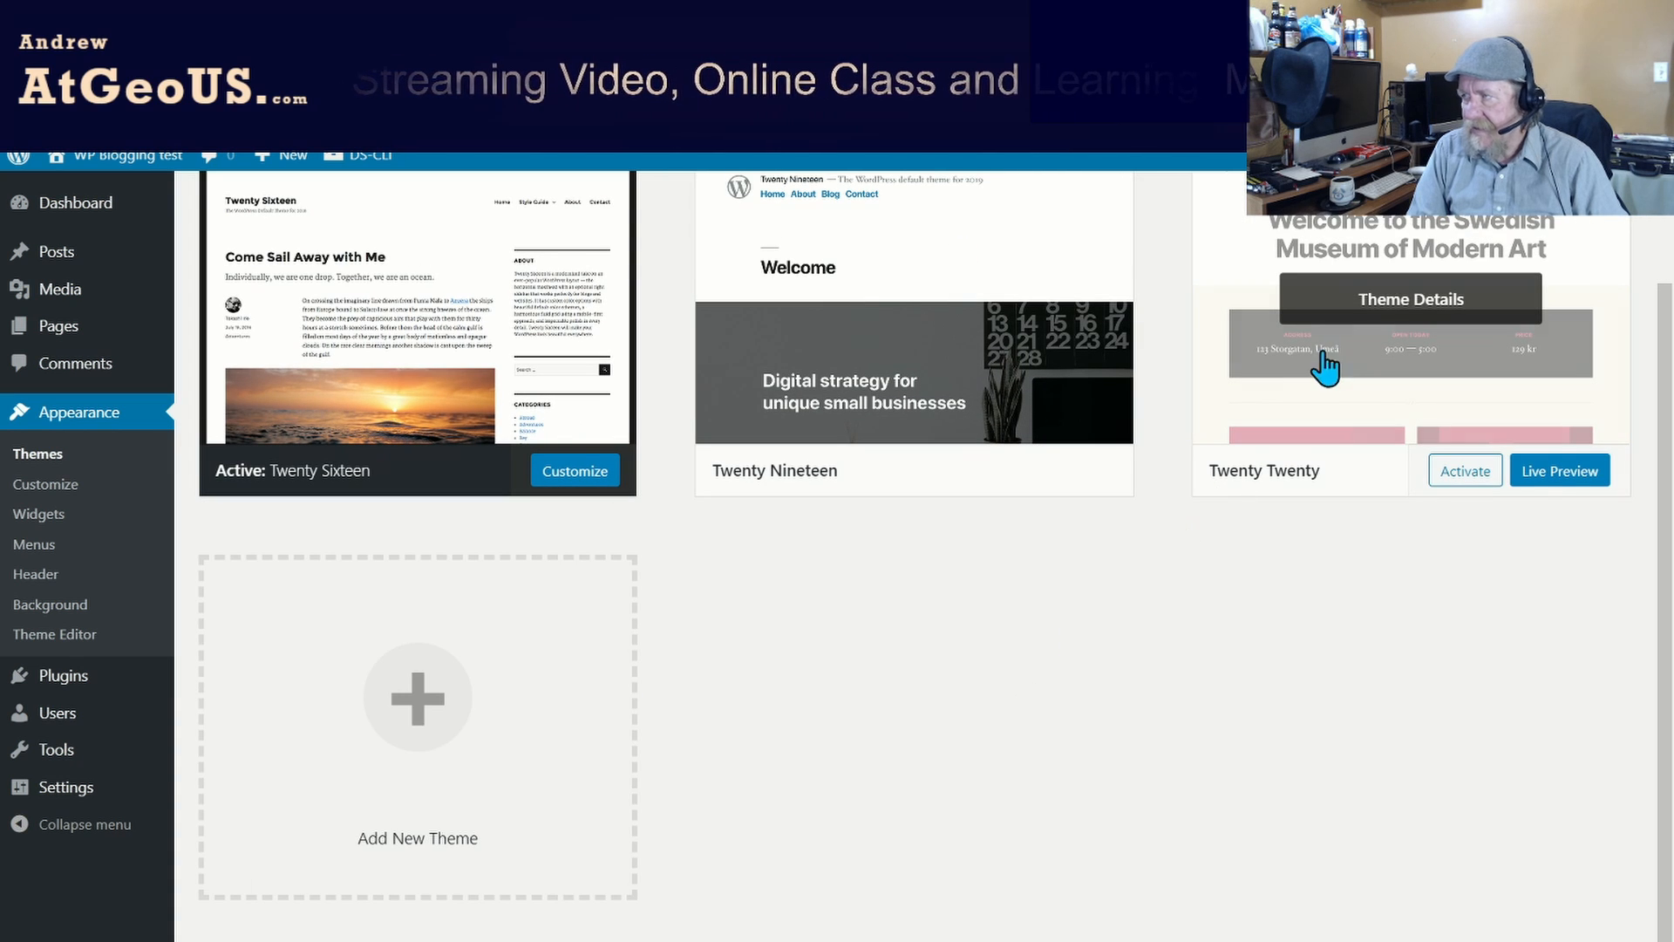
left_click(1405, 314)
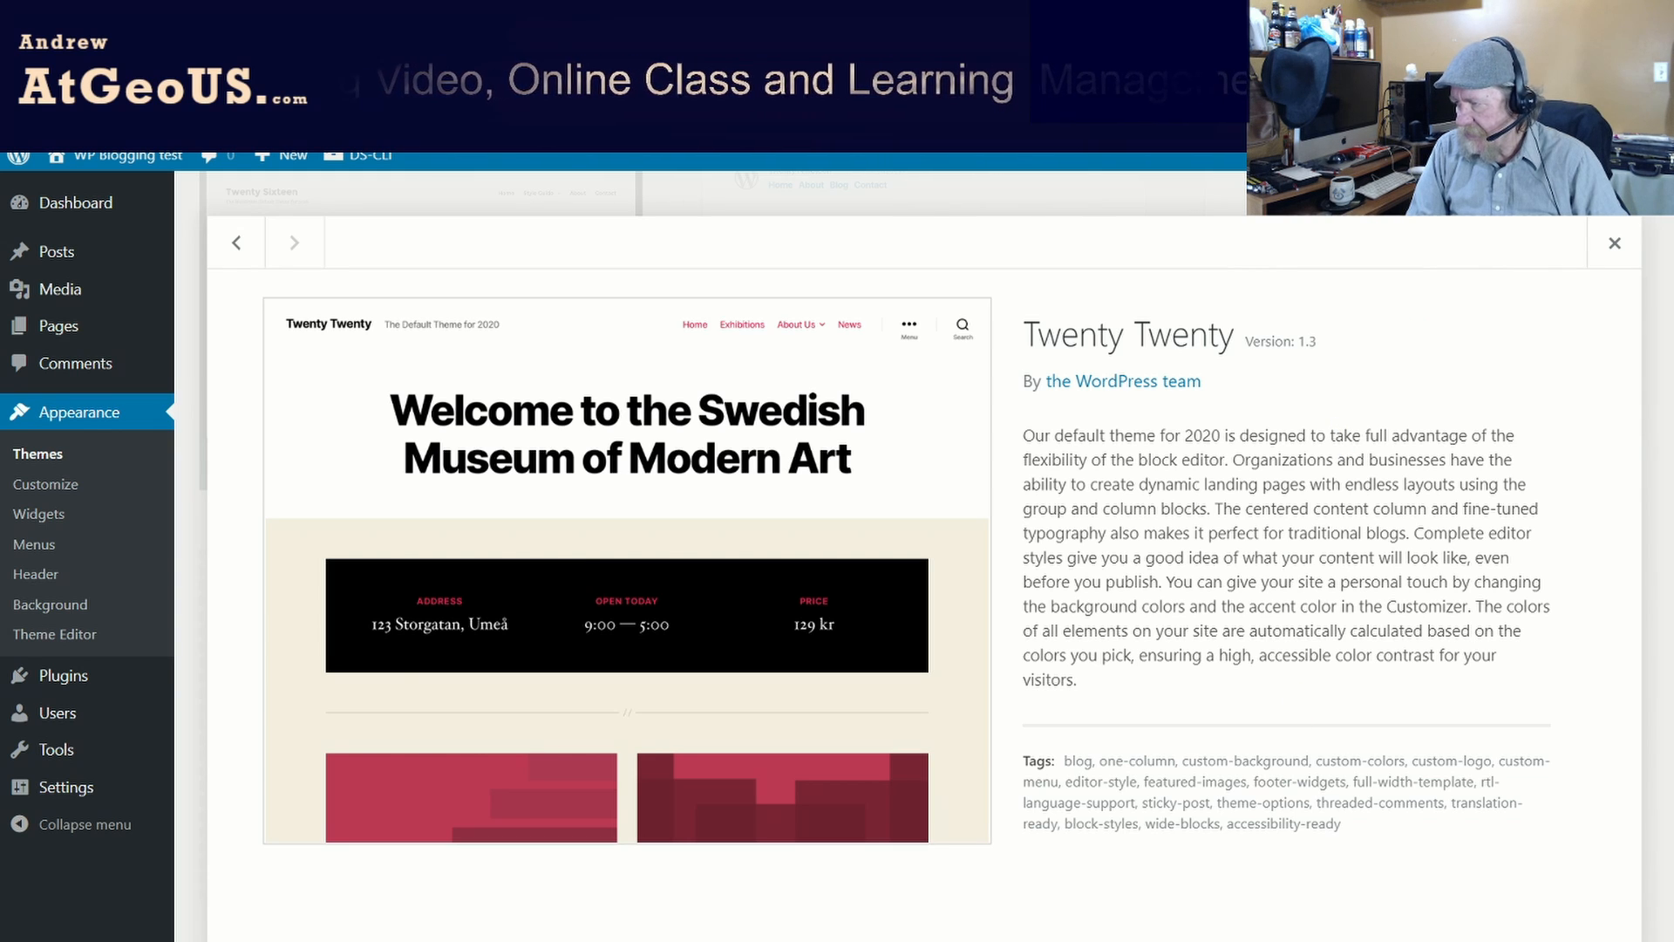
left_click(948, 237)
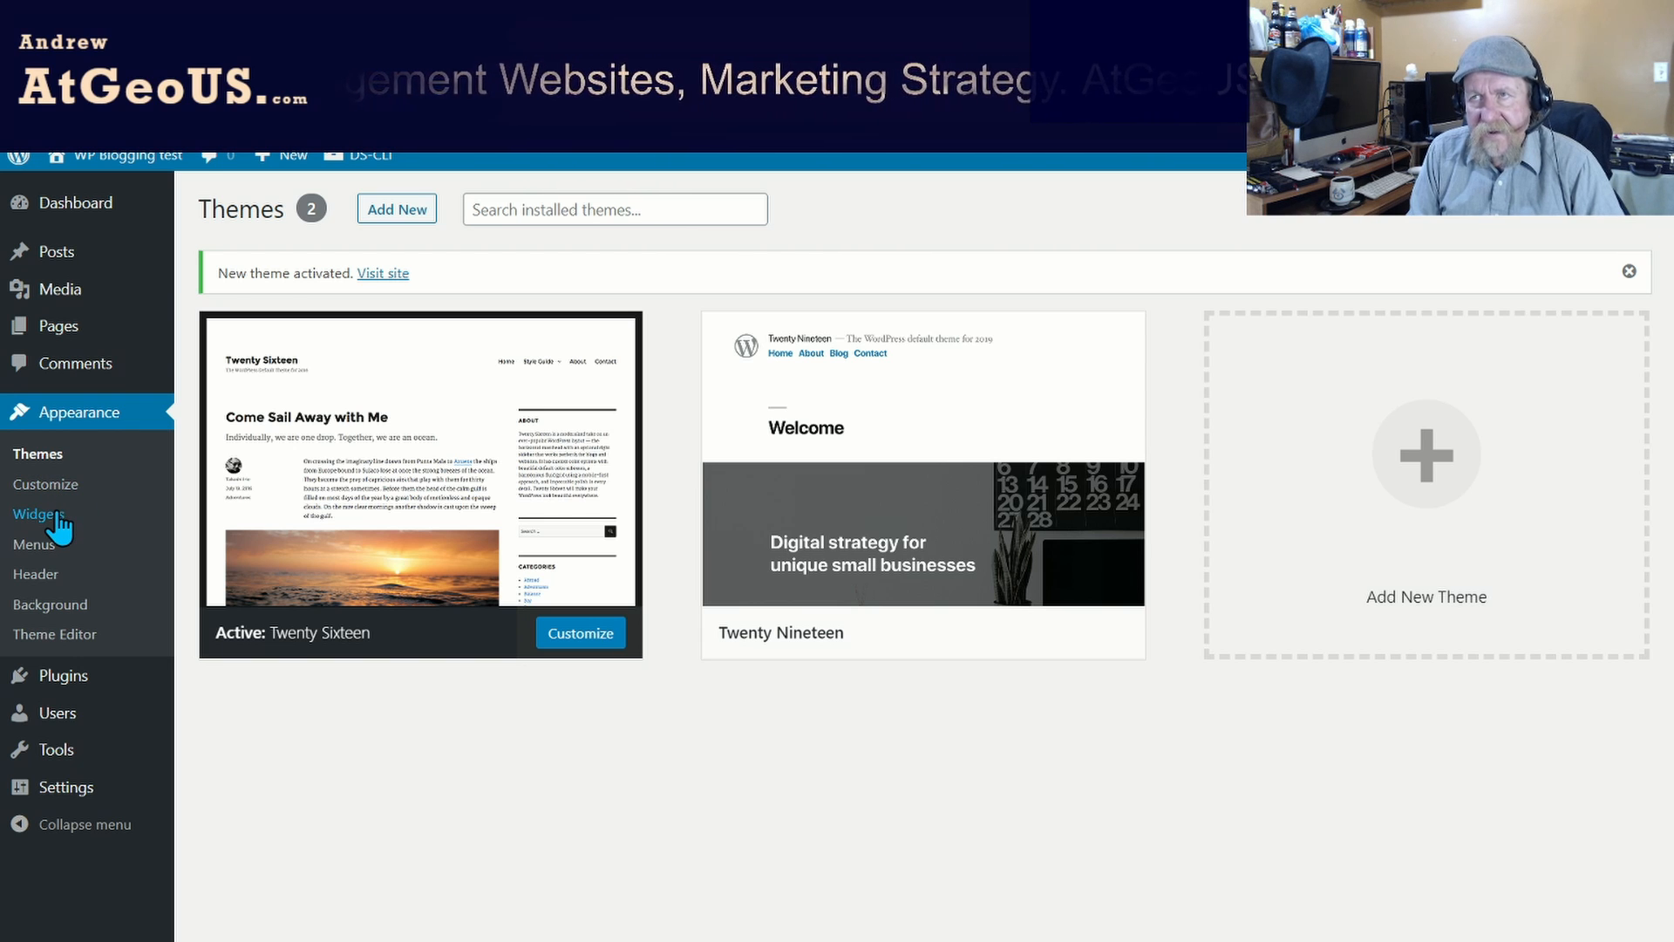
View the site's front page and examine its layout, sidebar widgets and the widget sections below the content.
mouse_move(131, 171)
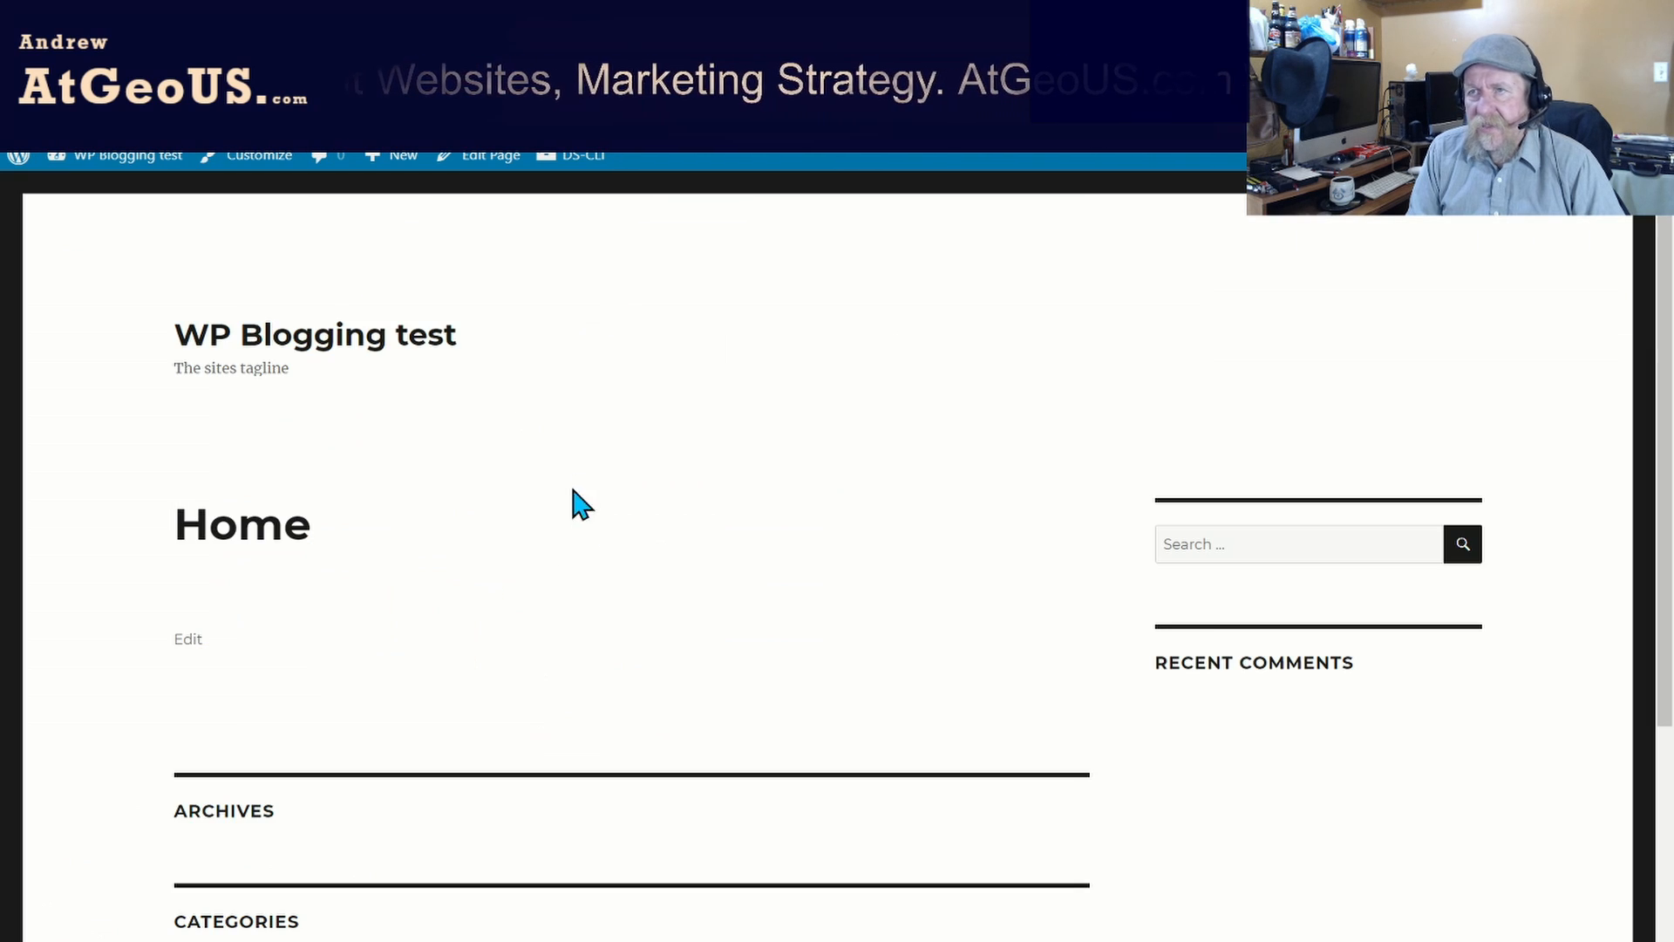
scroll(1148, 615, "down", 3)
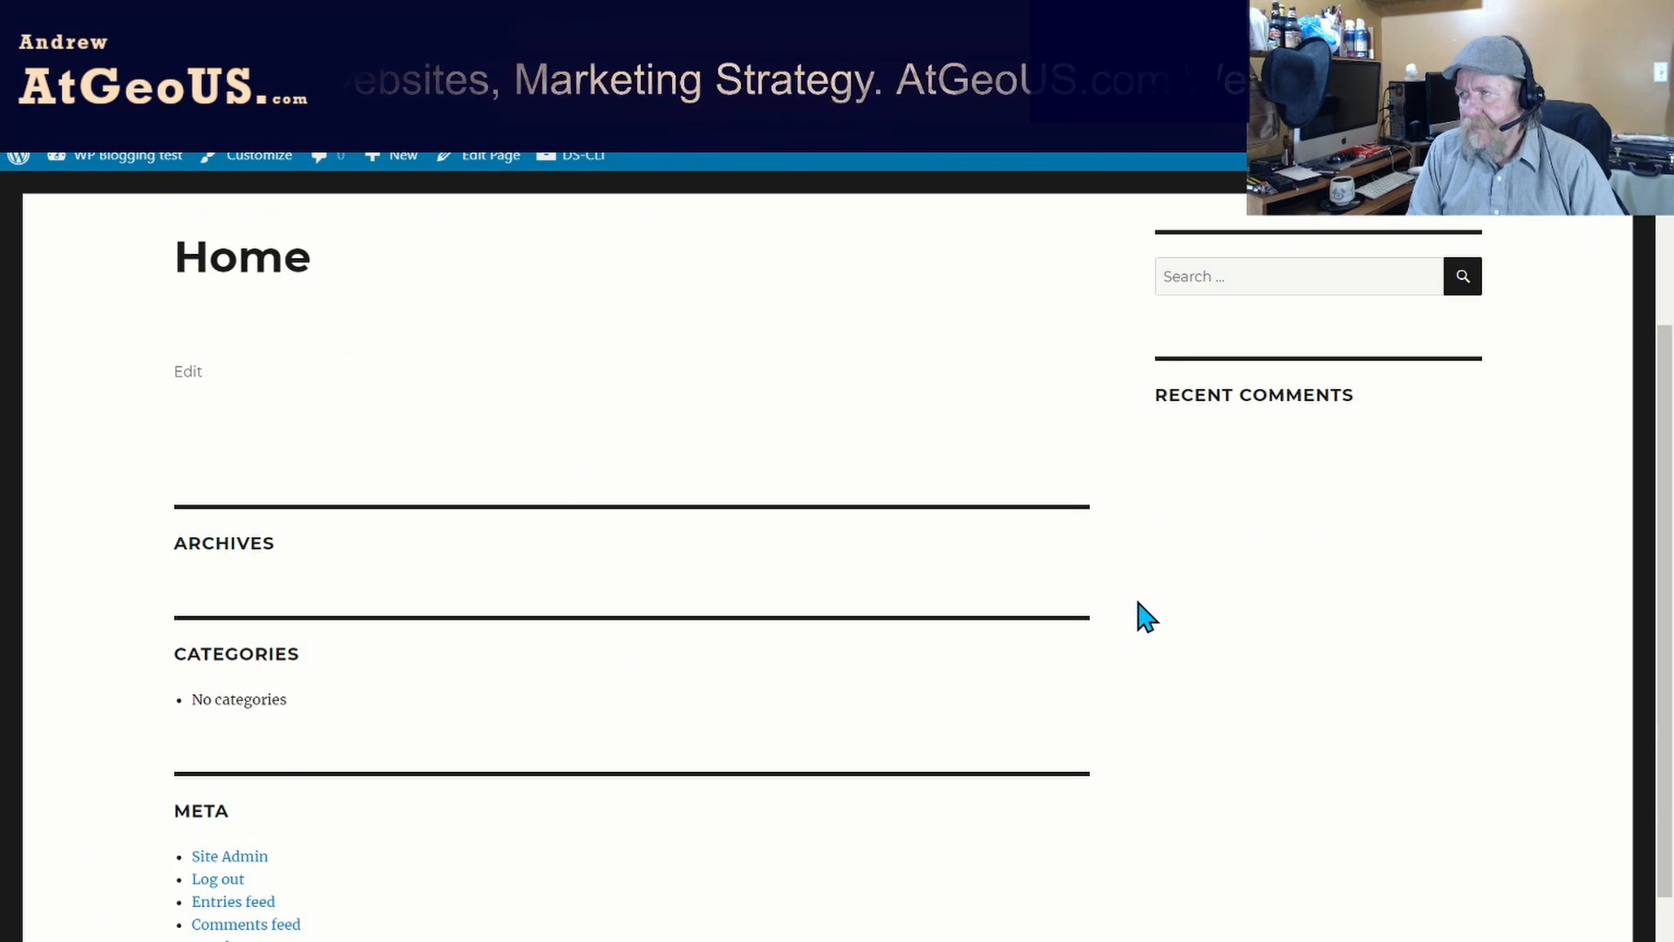
scroll(1147, 616, "up", 3)
scroll(902, 621, "down", 3)
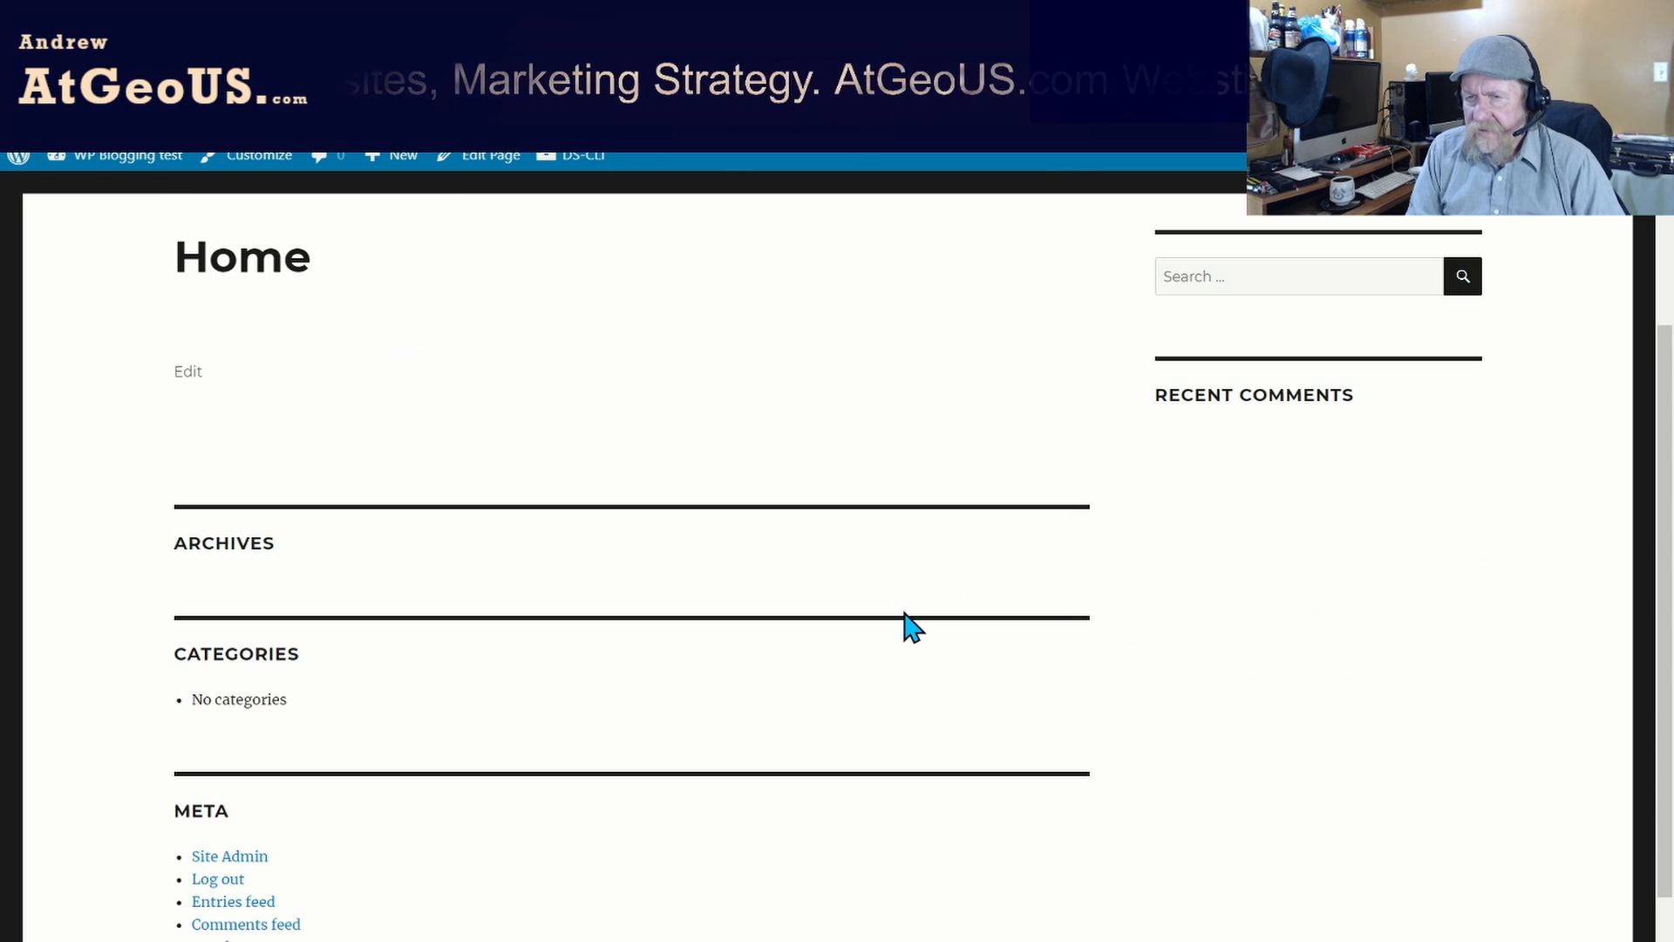
scroll(907, 623, "up", 2)
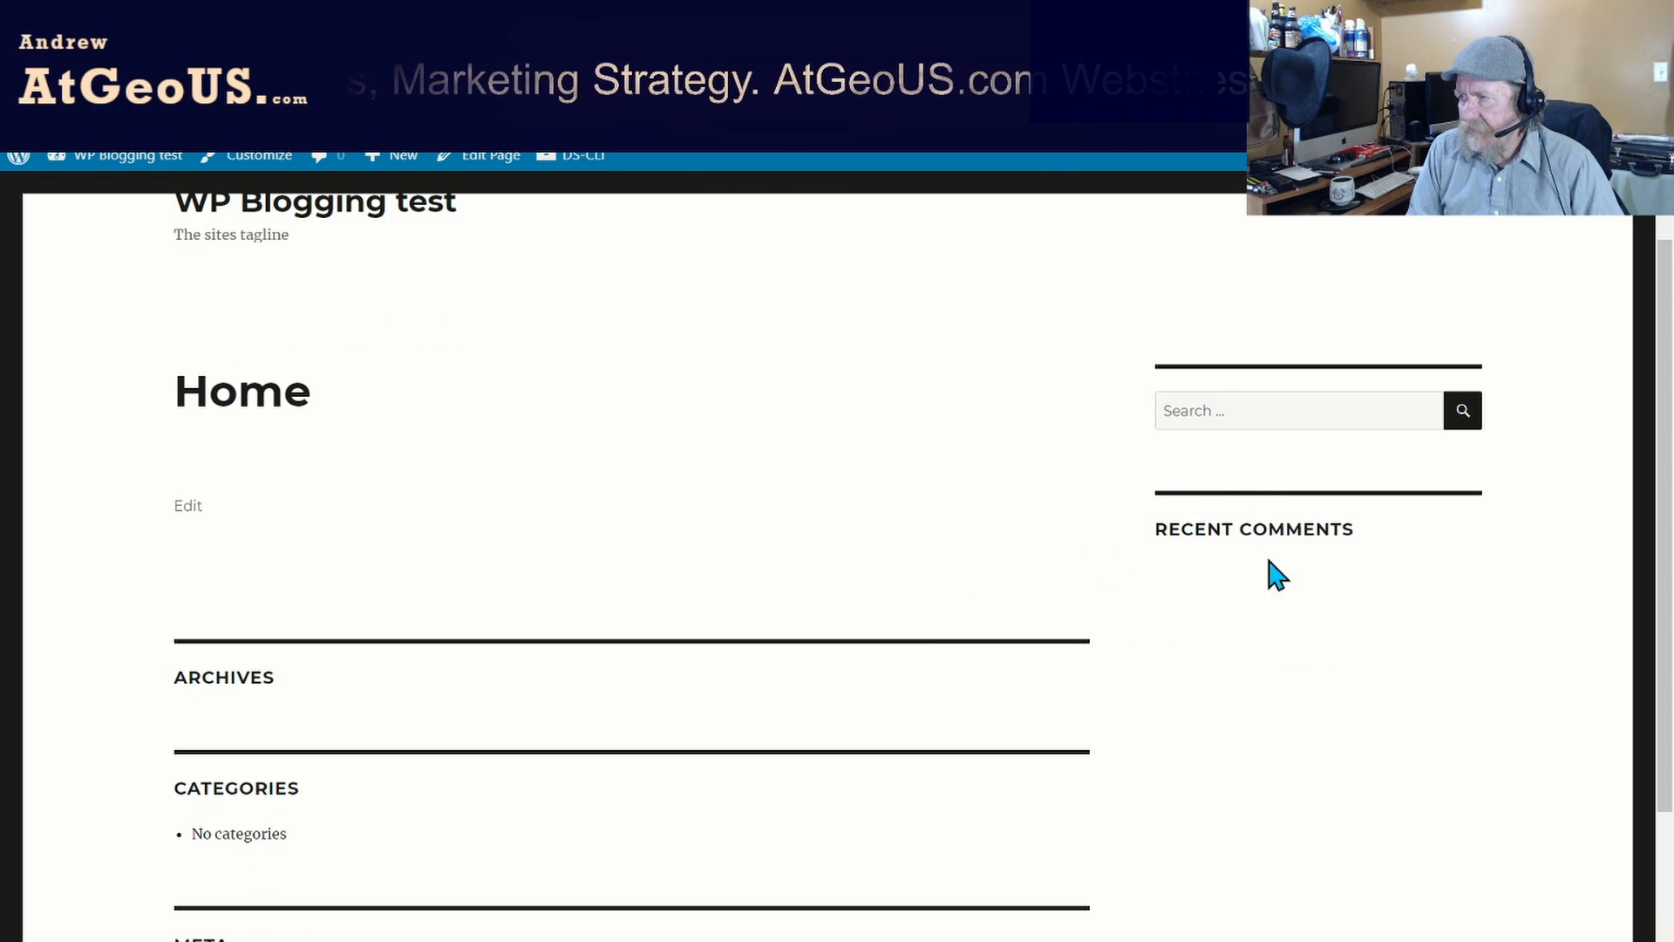
scroll(733, 728, "down", 4)
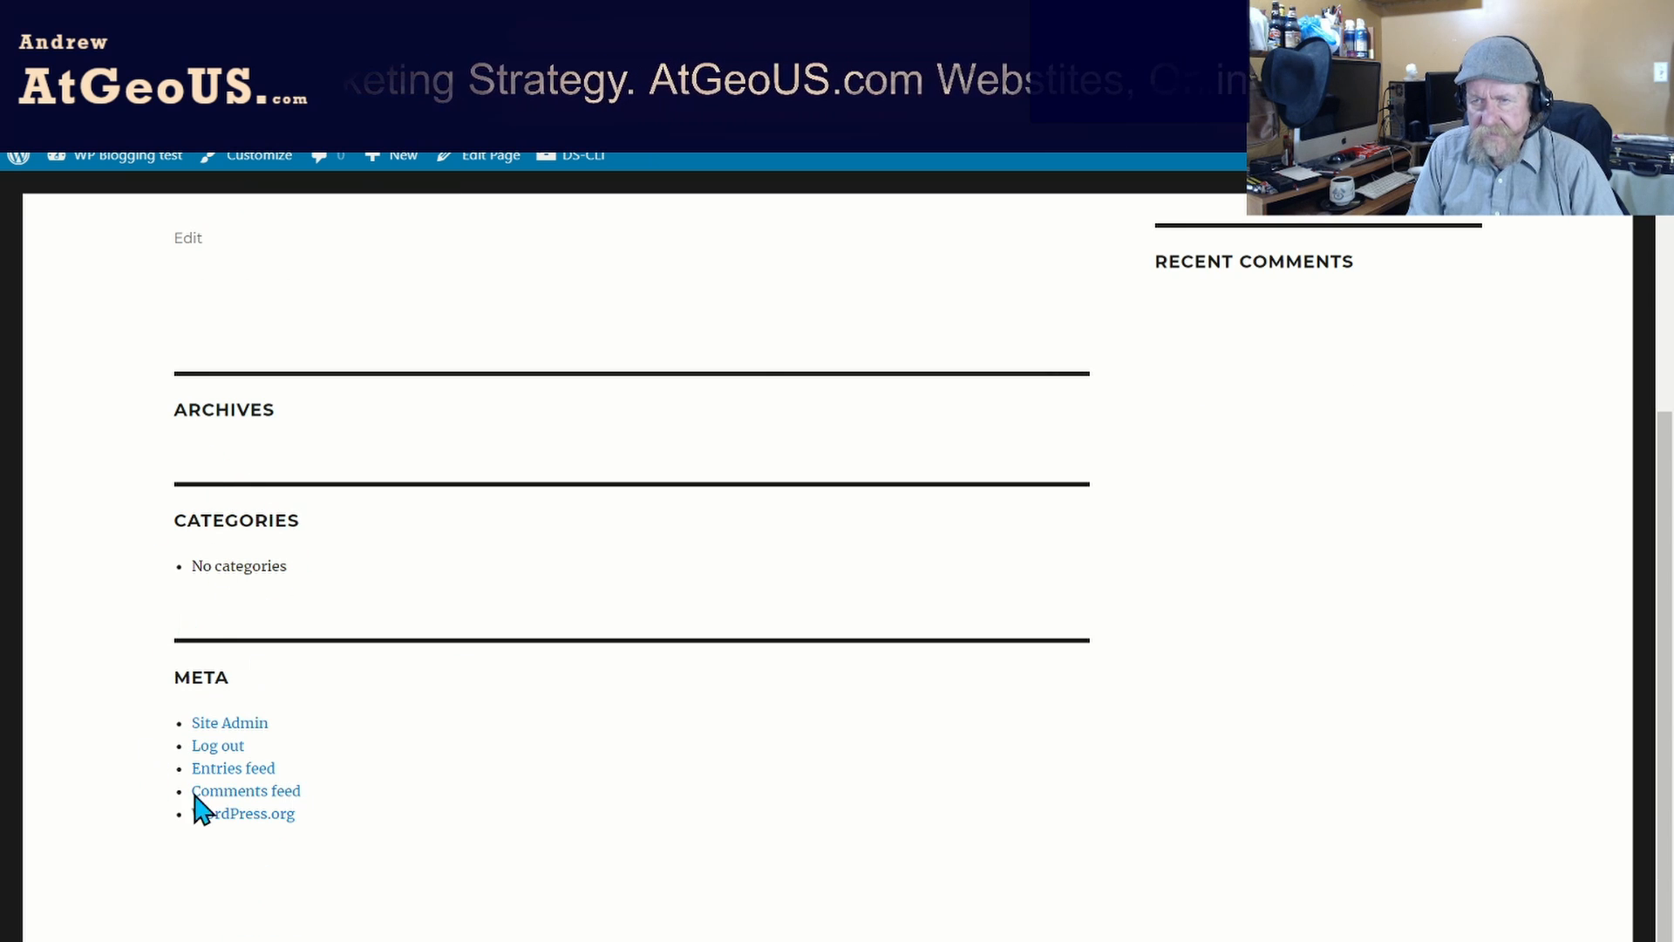
scroll(544, 744, "down", 1)
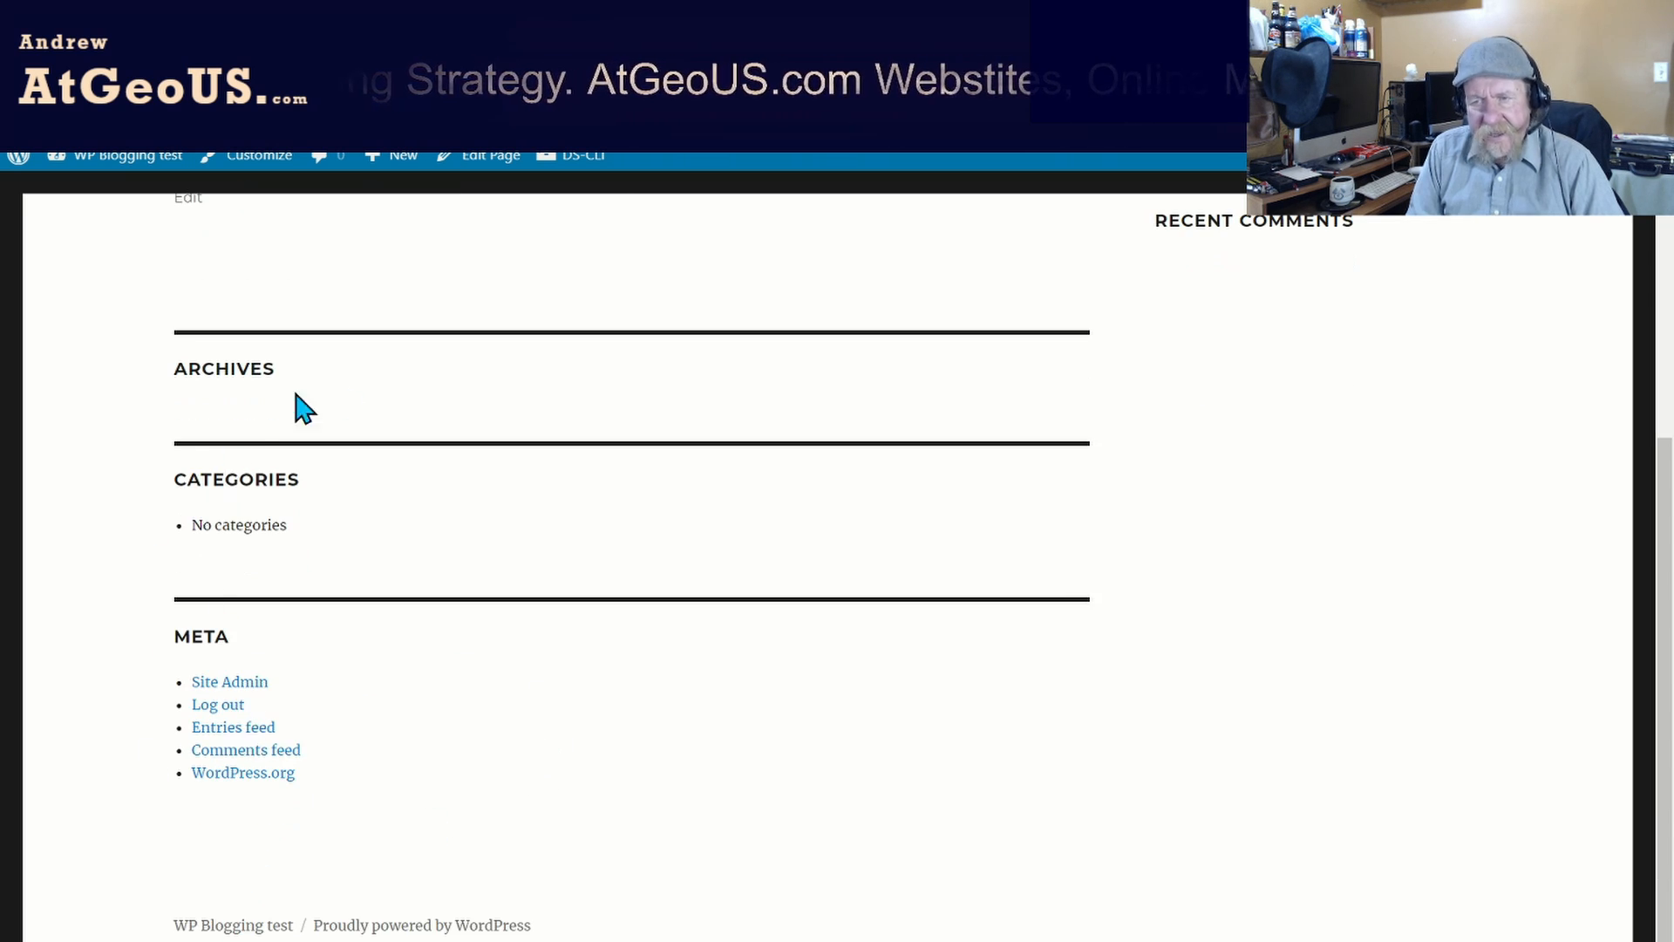
scroll(1003, 436, "up", 5)
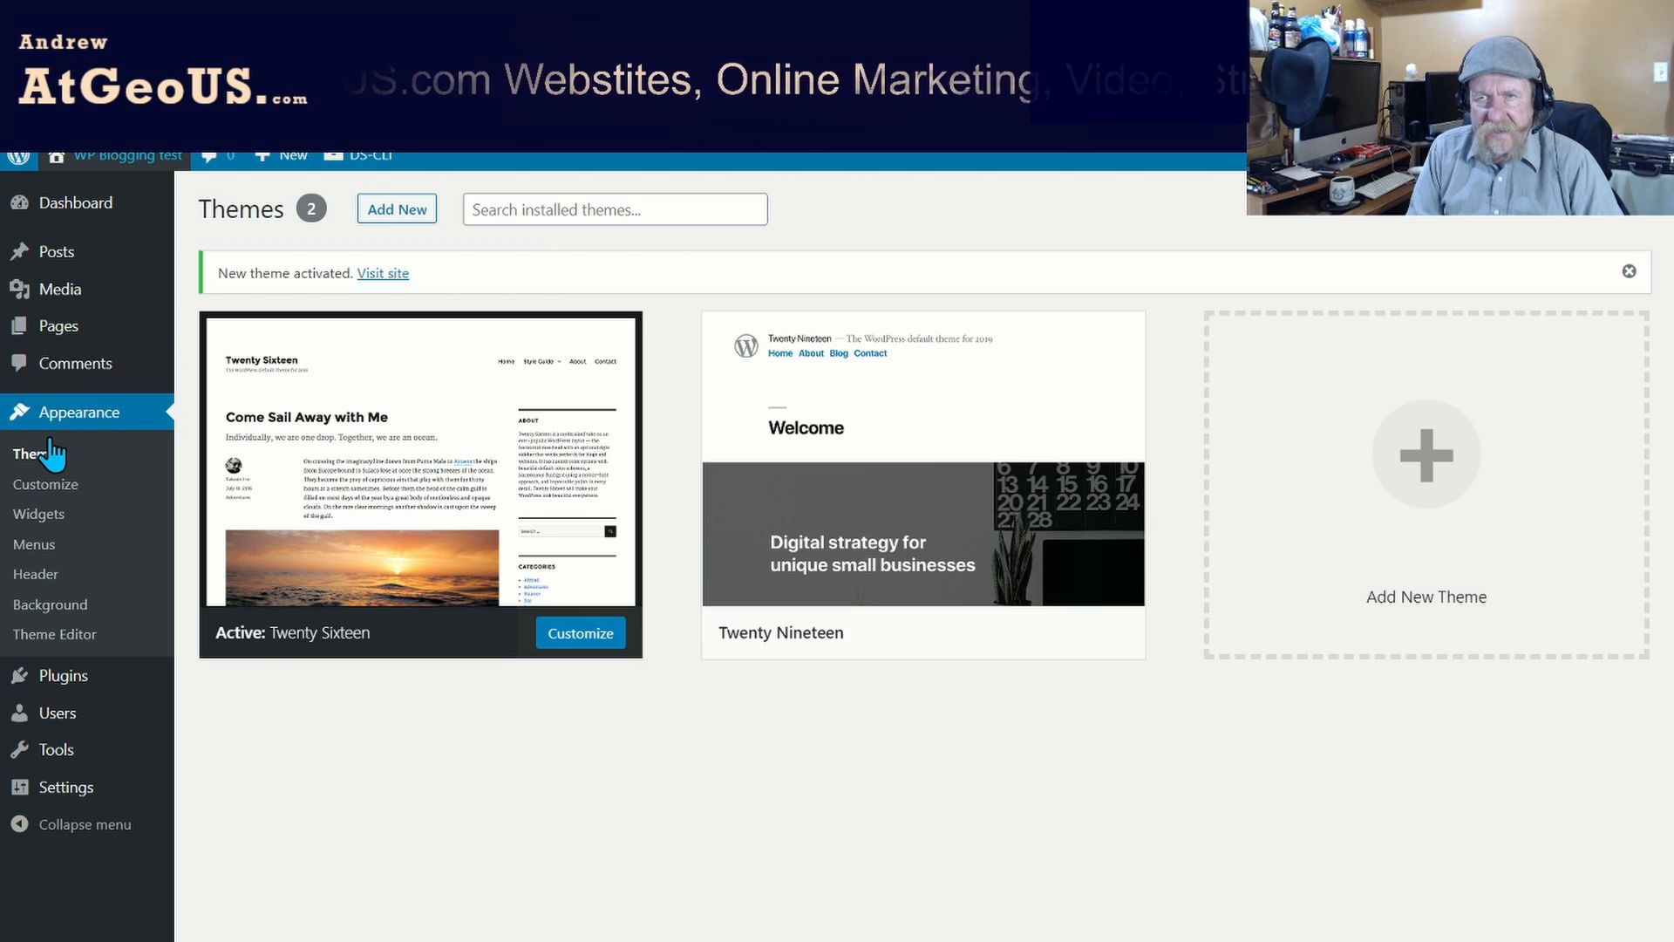
Remove the Recent Posts and Recent Comments widgets from the Sidebar widget area.
left_click(45, 517)
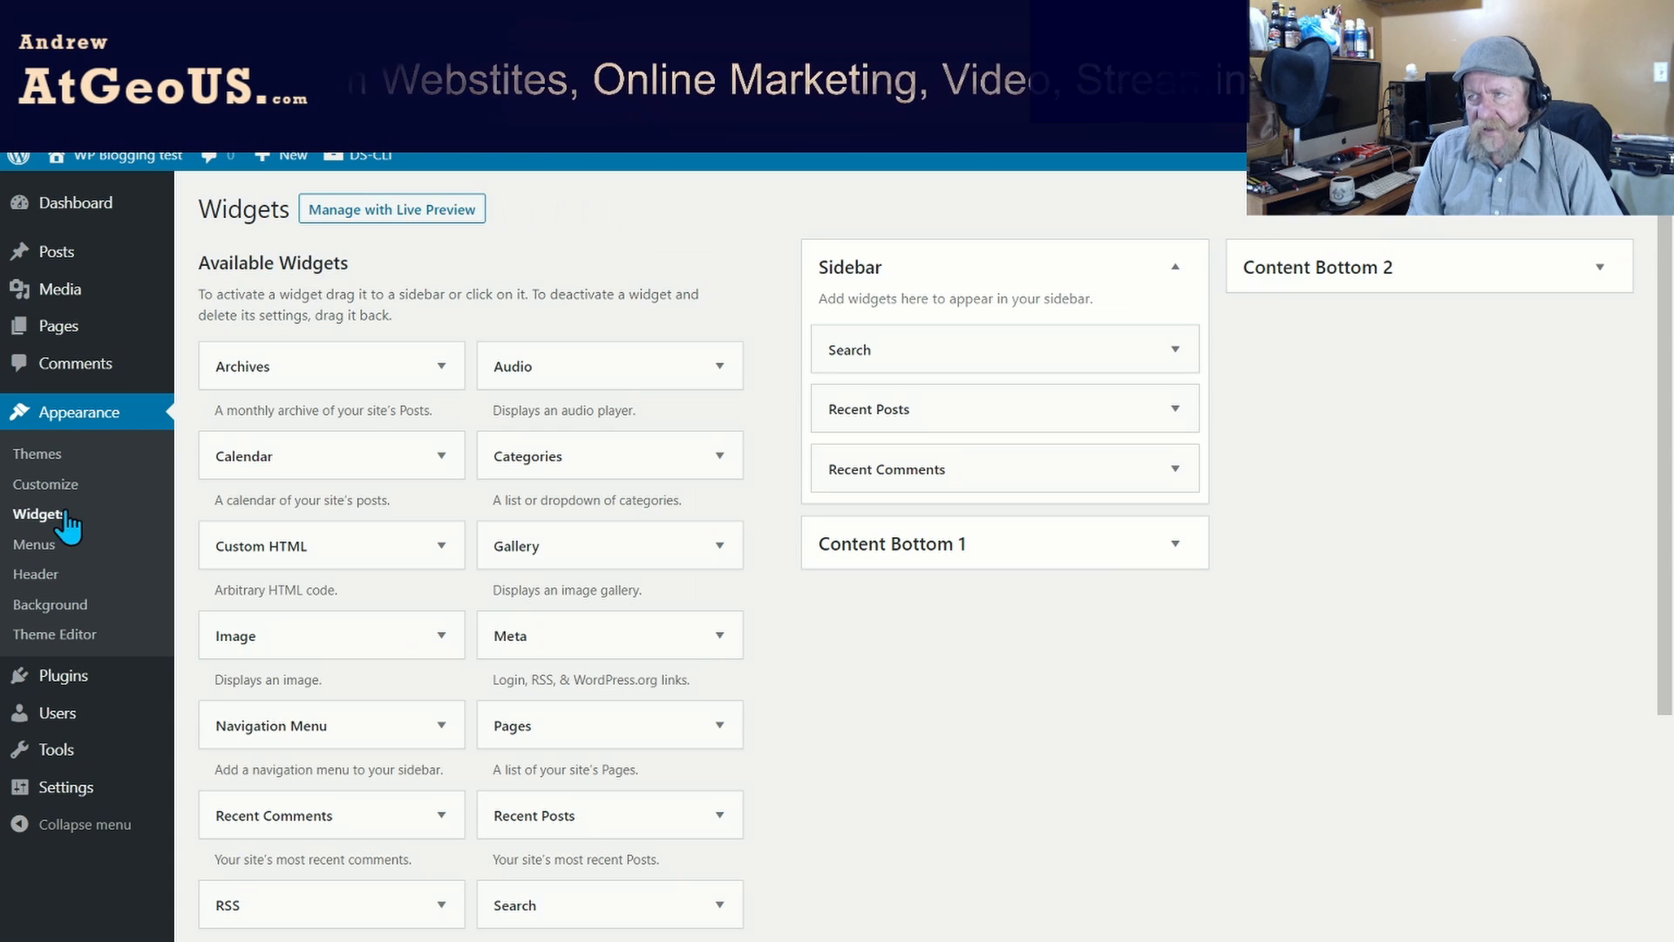
scroll(1267, 541, "down", 2)
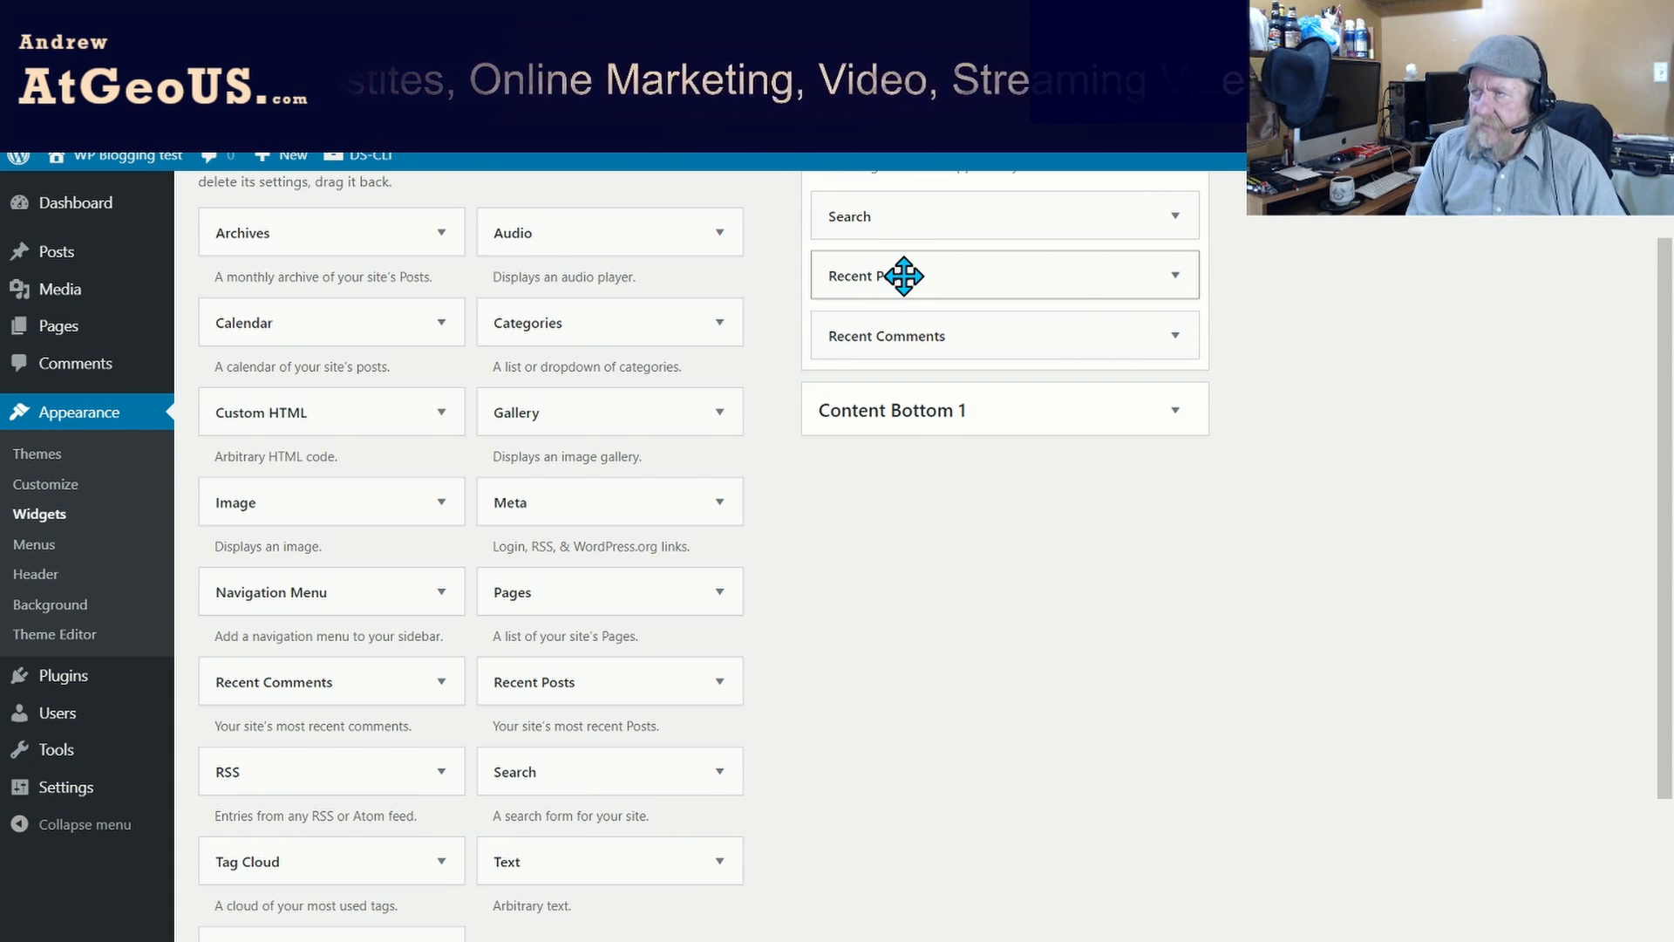
left_click_drag(904, 276, 584, 929)
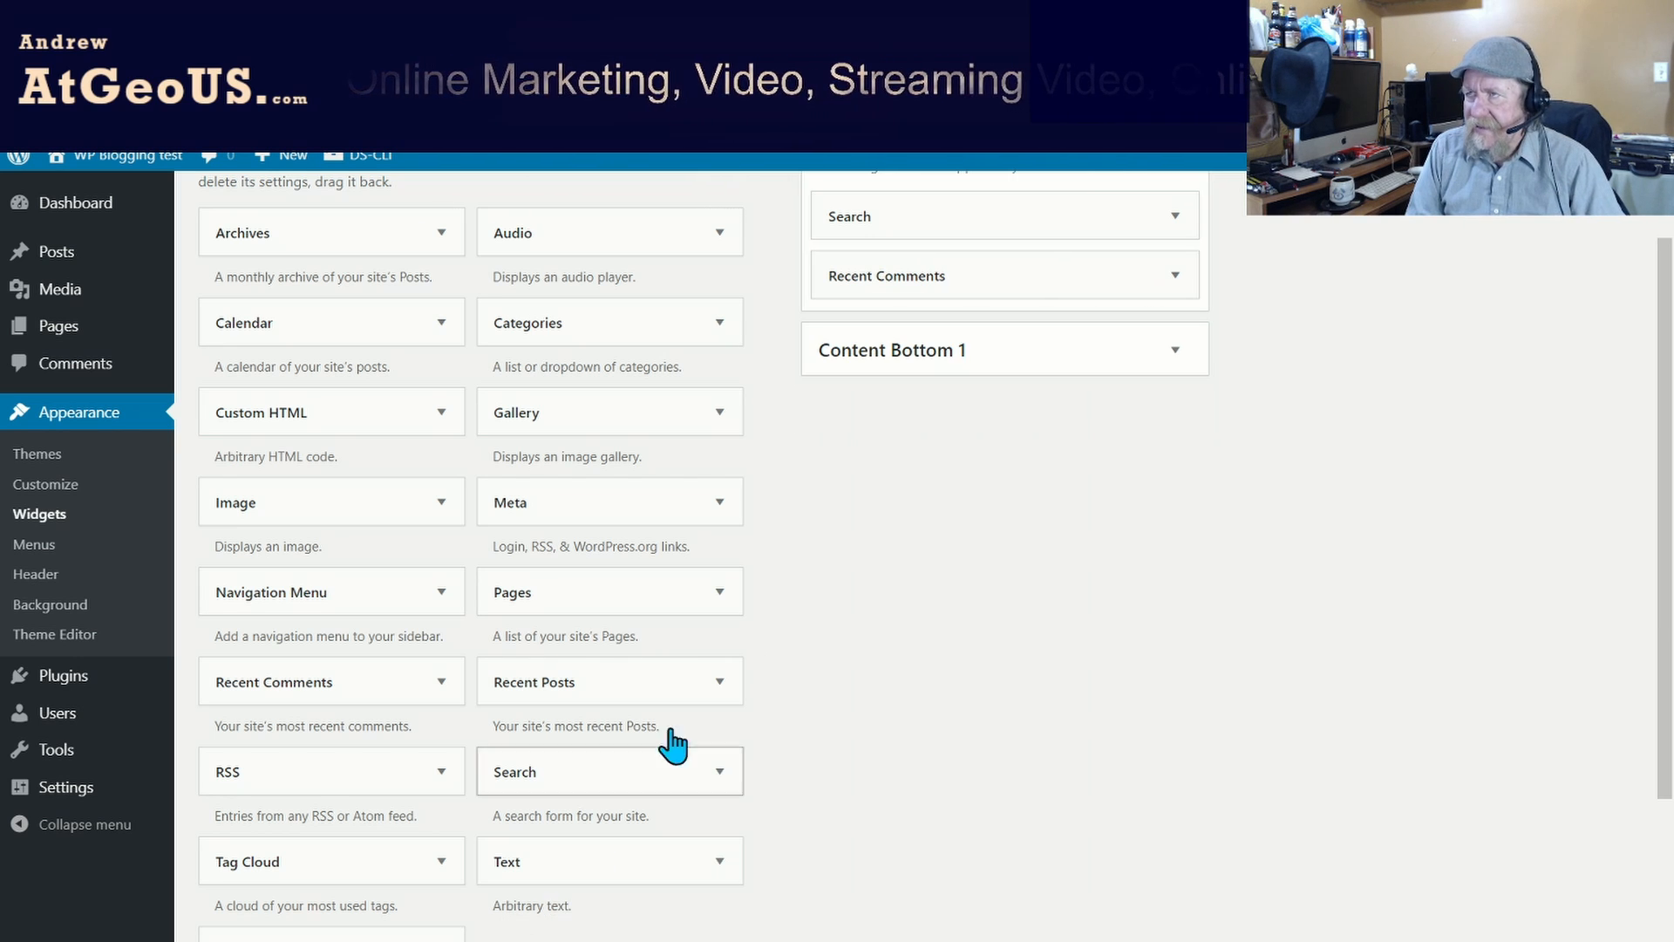
left_click_drag(1043, 270, 820, 872)
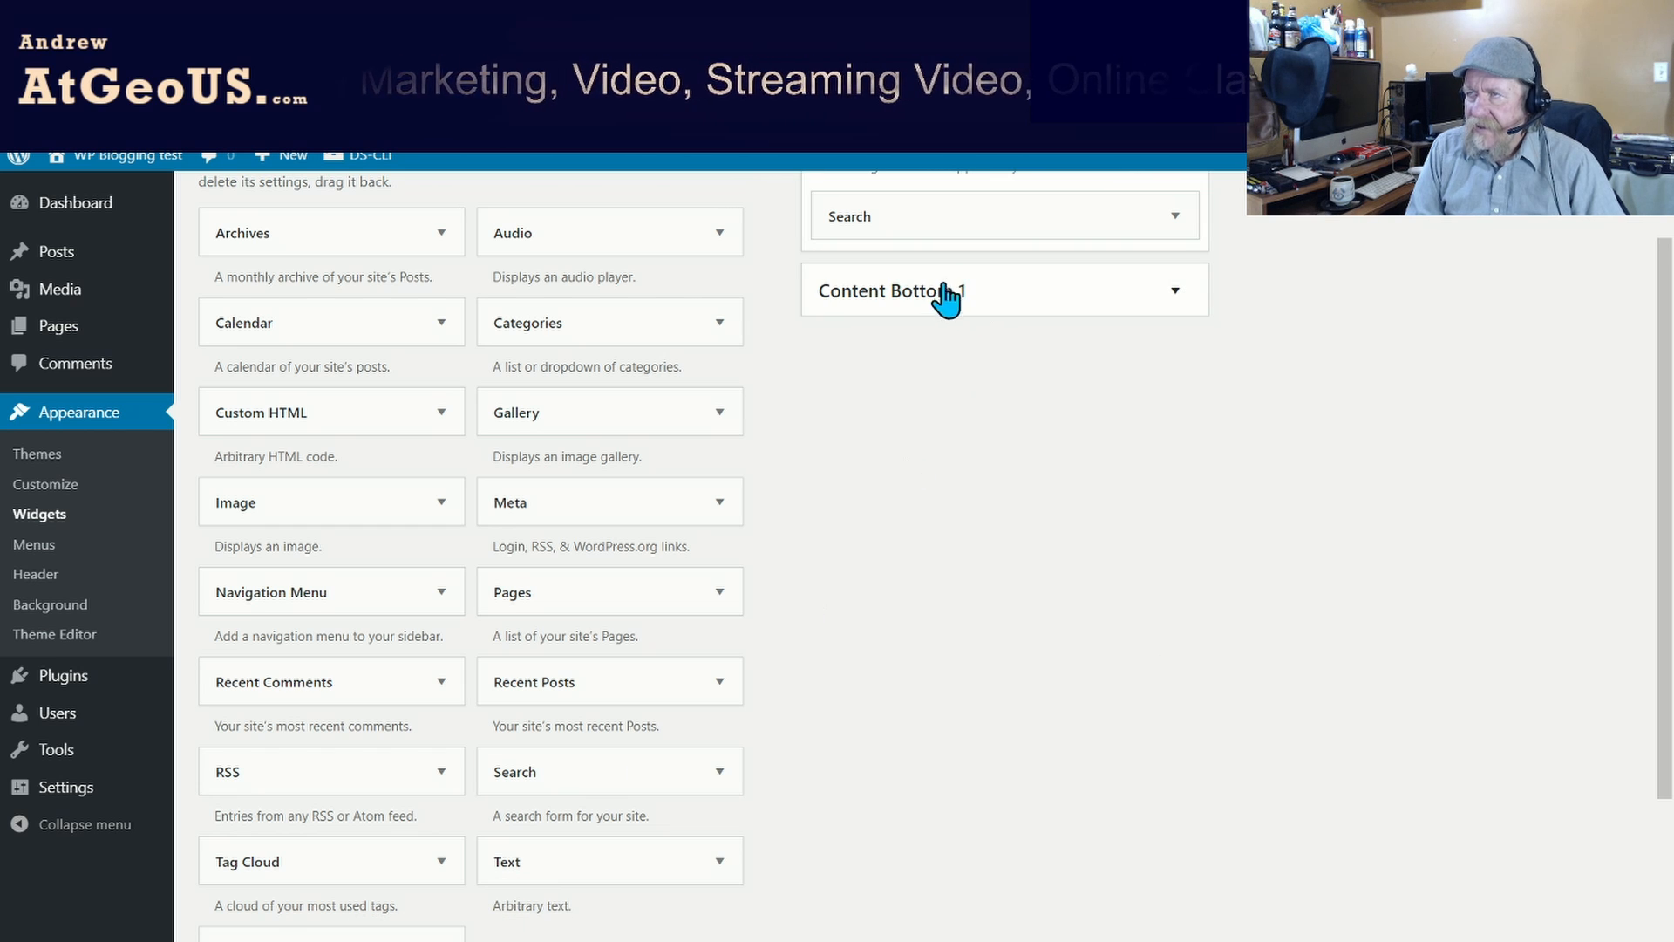
Remove the Archives, Categories and Meta widgets from Content Bottom 1, and reload the site's front page.
left_click(1174, 293)
left_click_drag(939, 397, 462, 841)
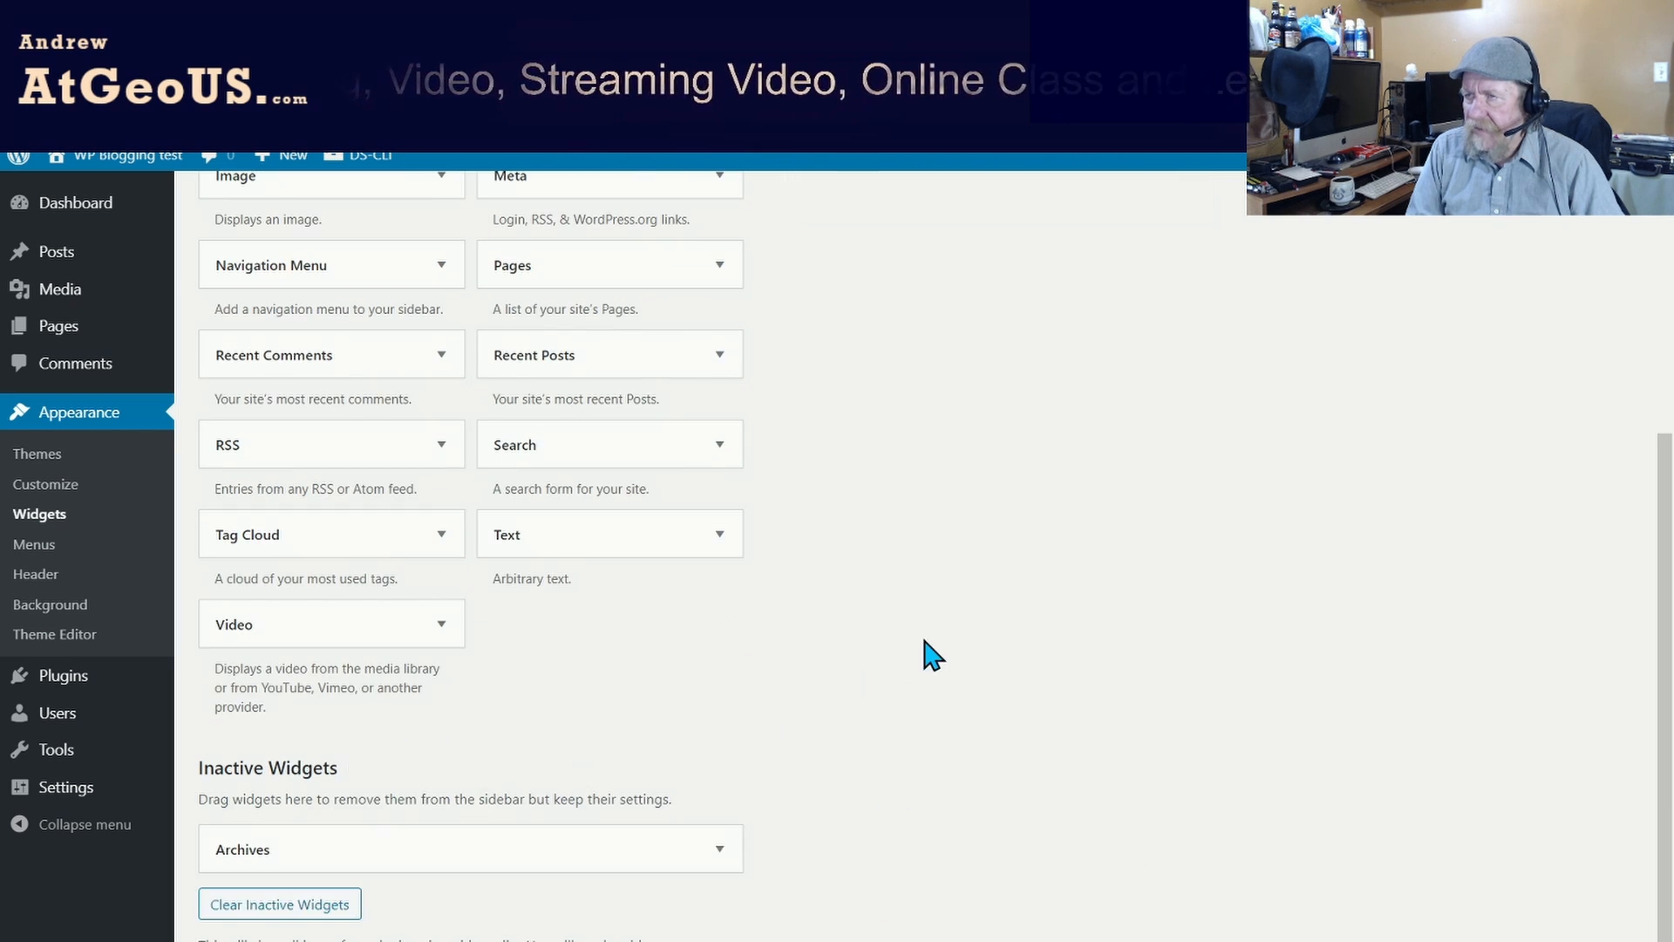
scroll(932, 654, "up", 5)
left_click_drag(946, 474, 558, 938)
left_click_drag(1017, 368, 523, 940)
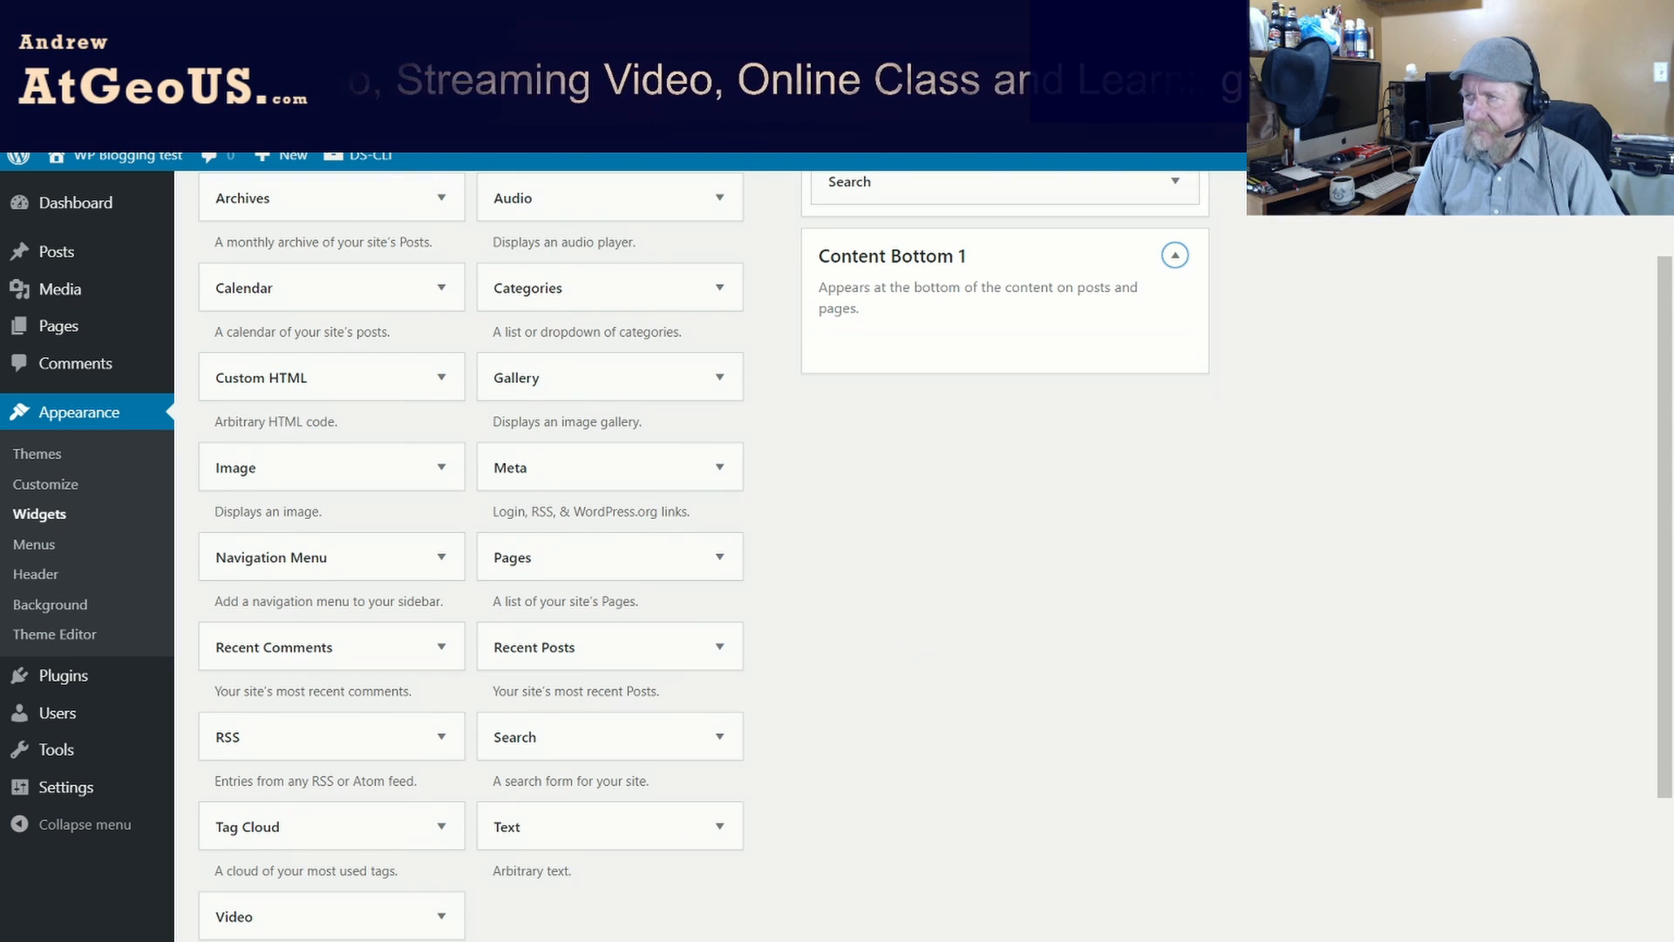
scroll(1017, 586, "up", 3)
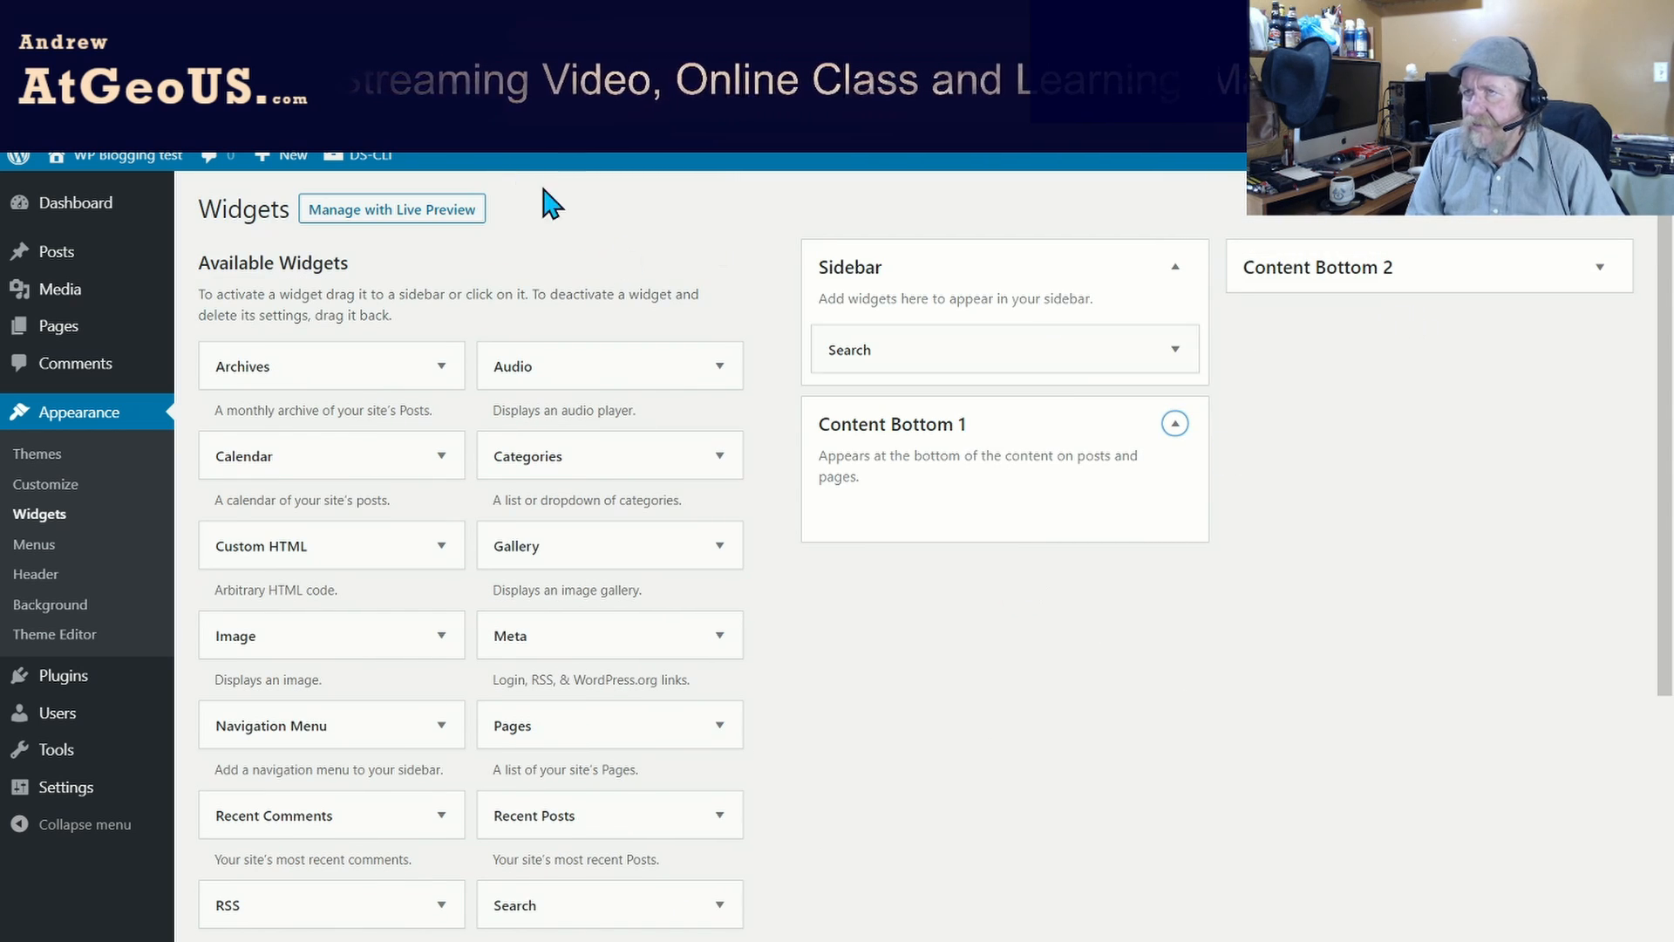
left_click(419, 19)
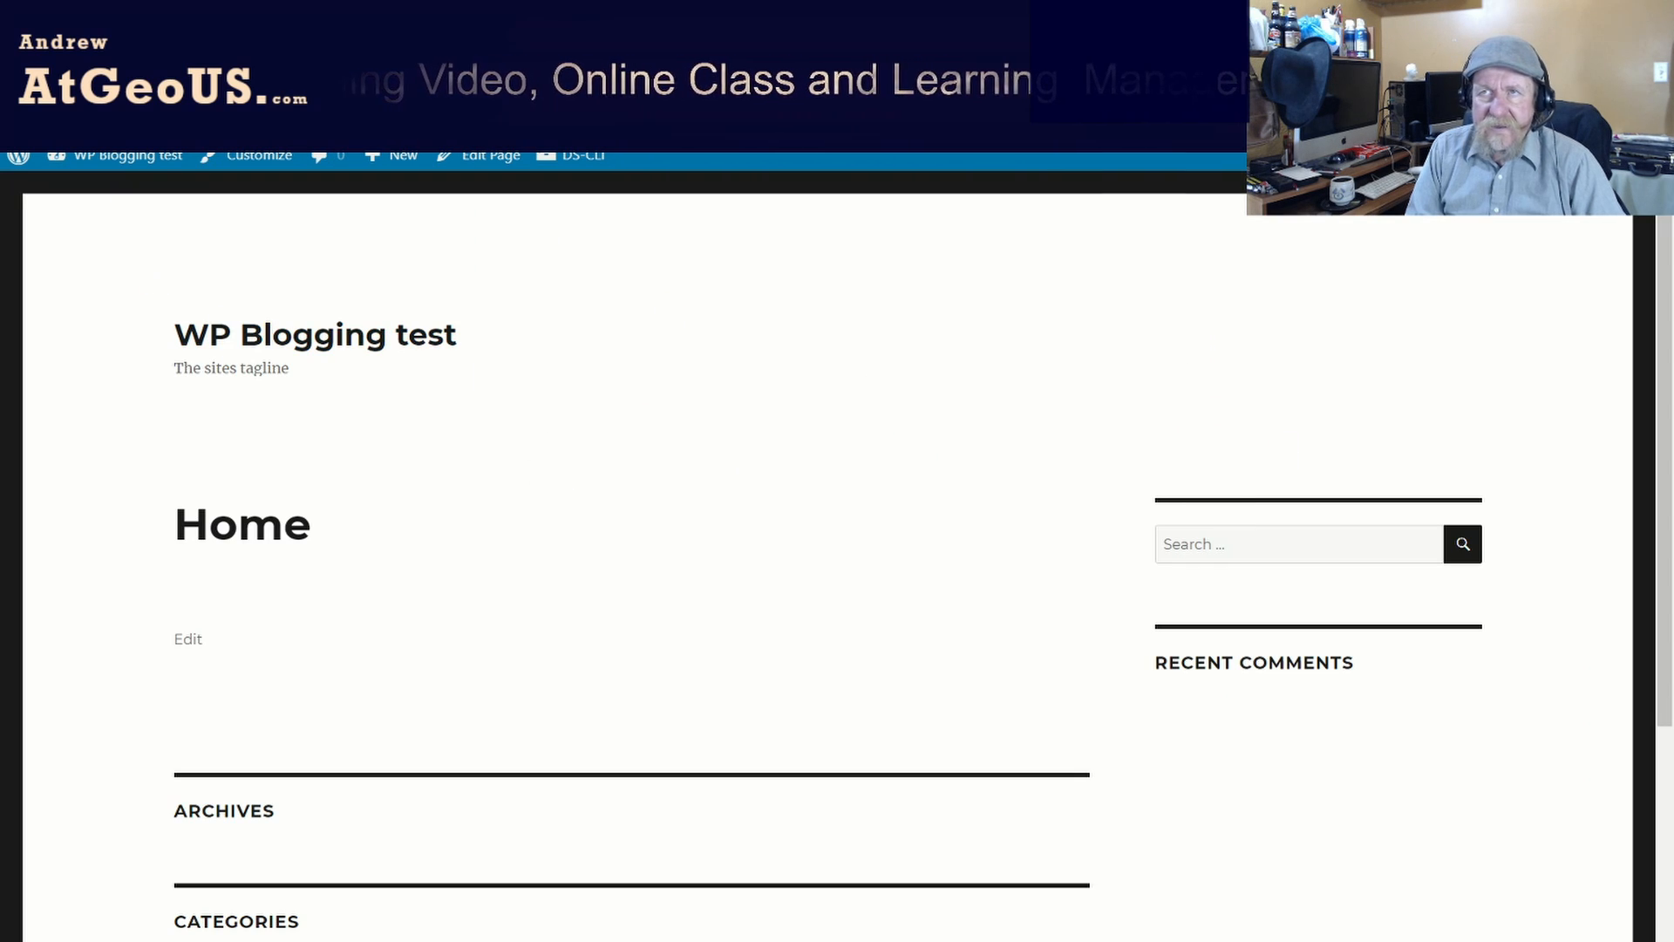
key("F5")
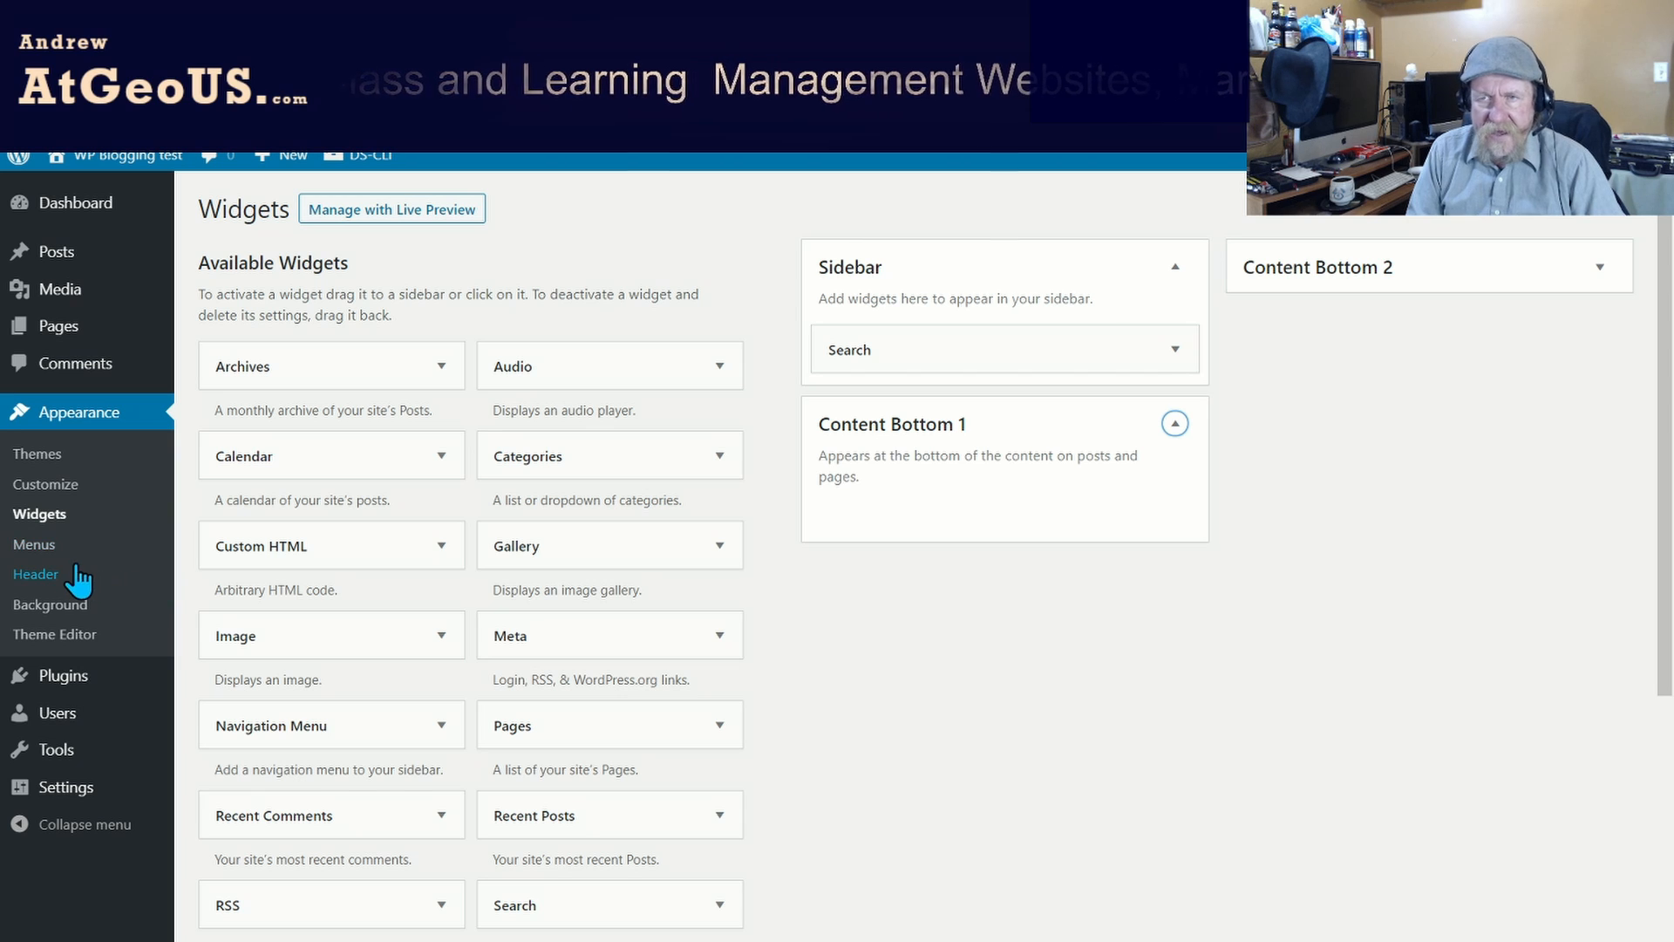
Open the customizer for the active theme, review the Site Identity settings, and return to its main options.
left_click(52, 483)
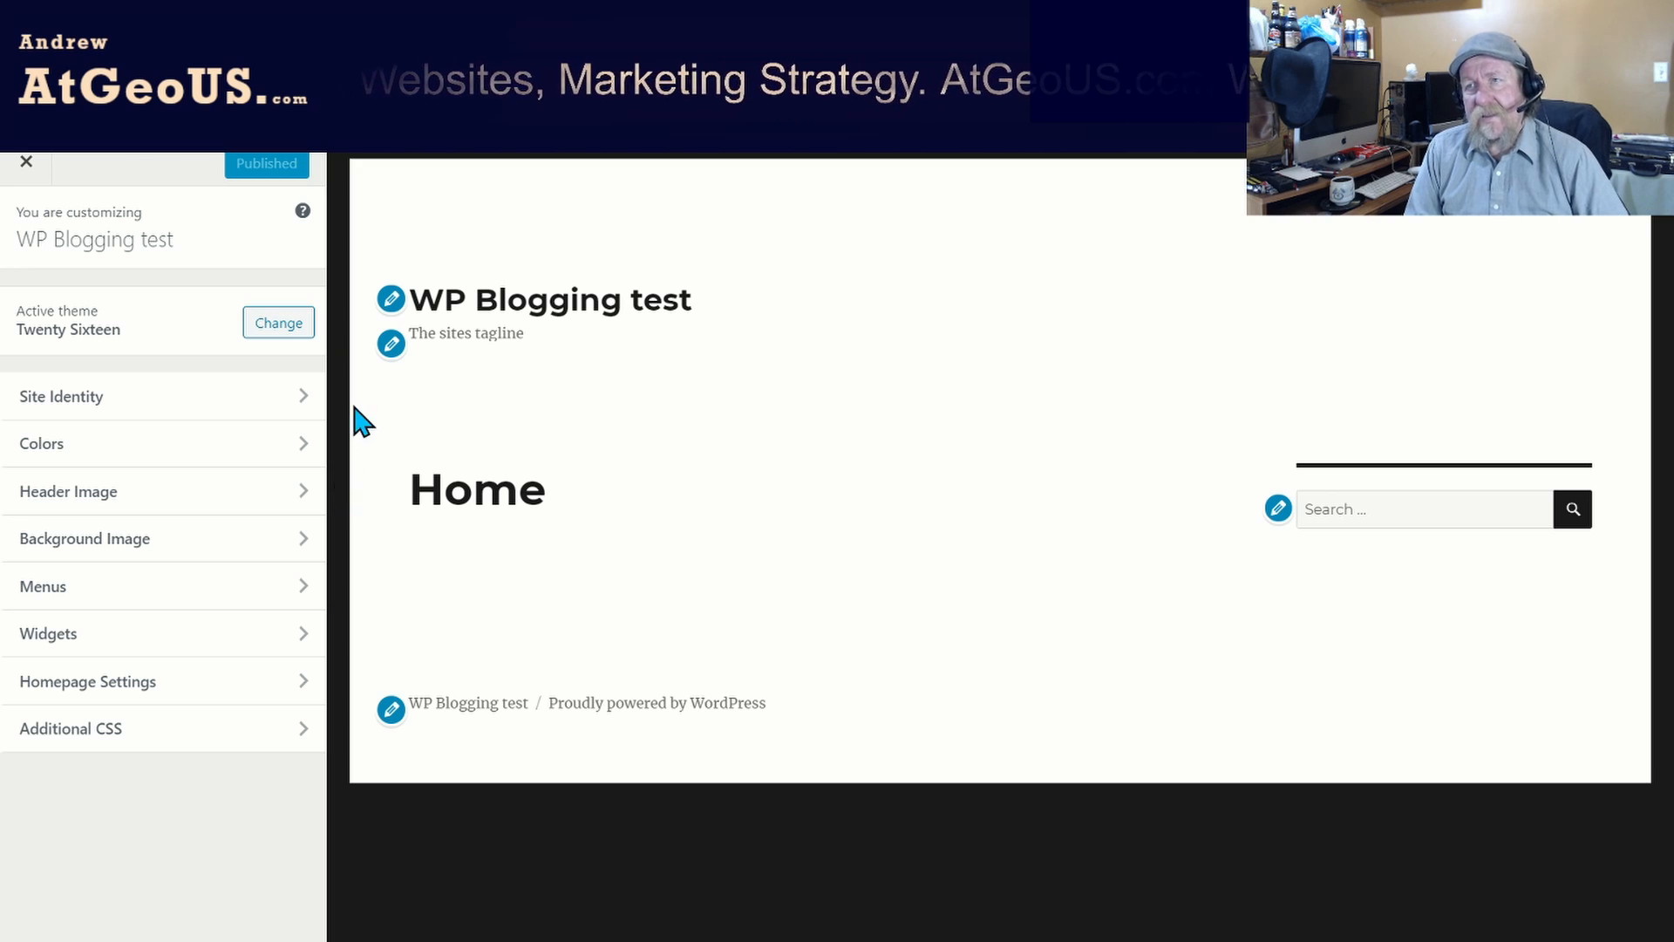
left_click(309, 406)
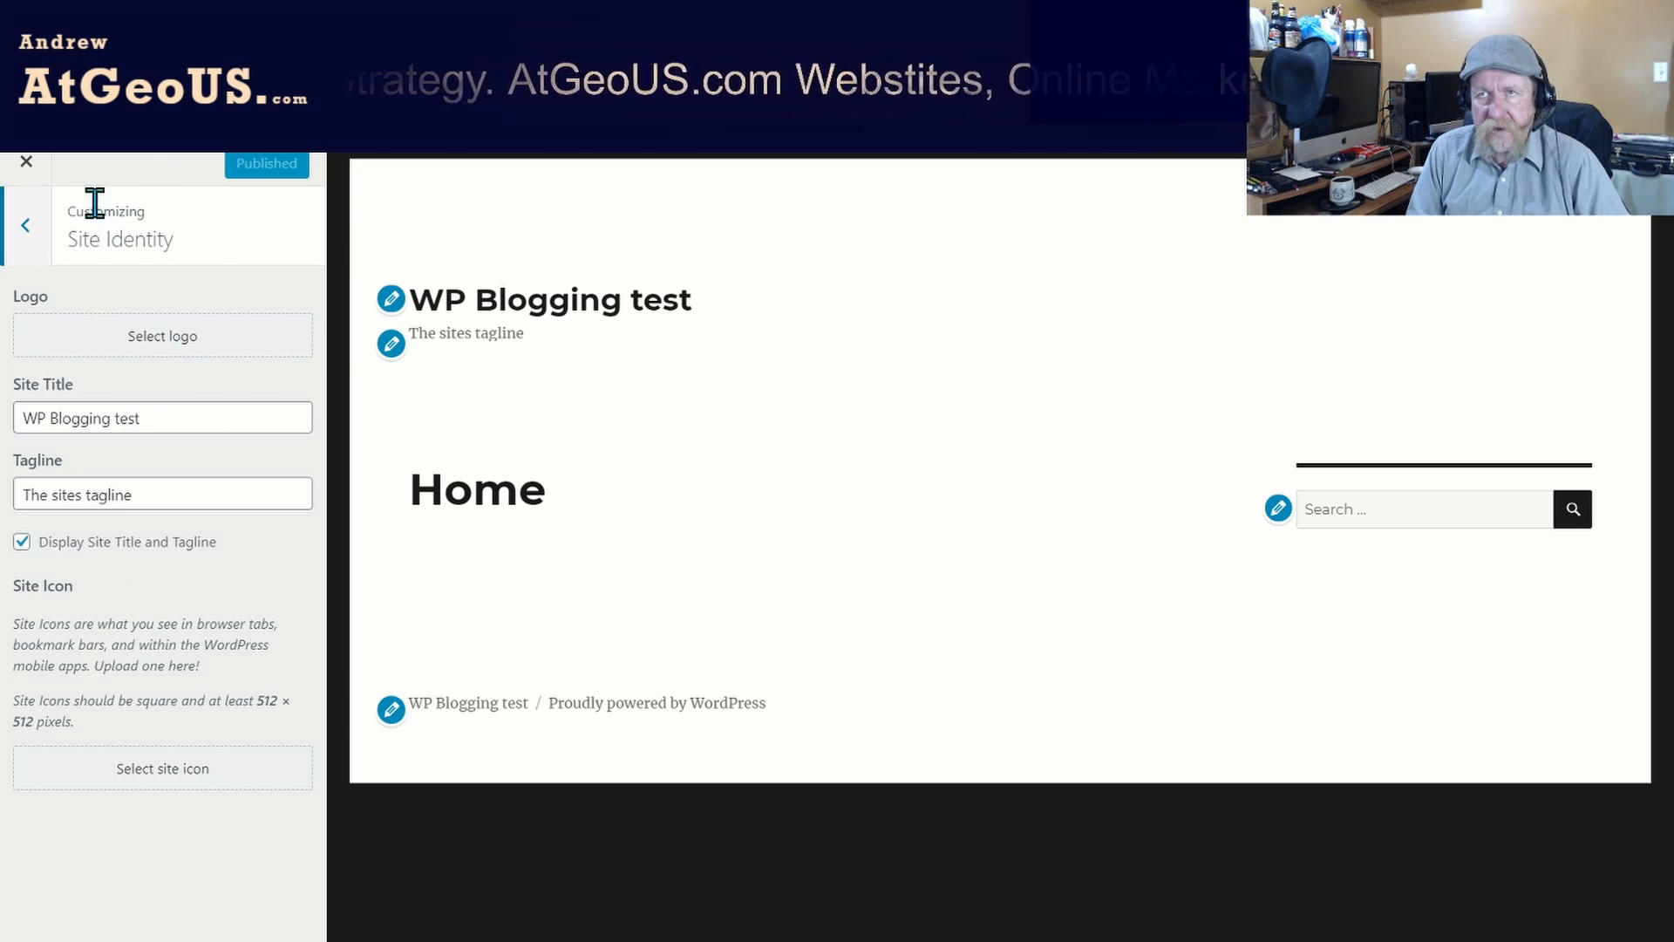
left_click(30, 235)
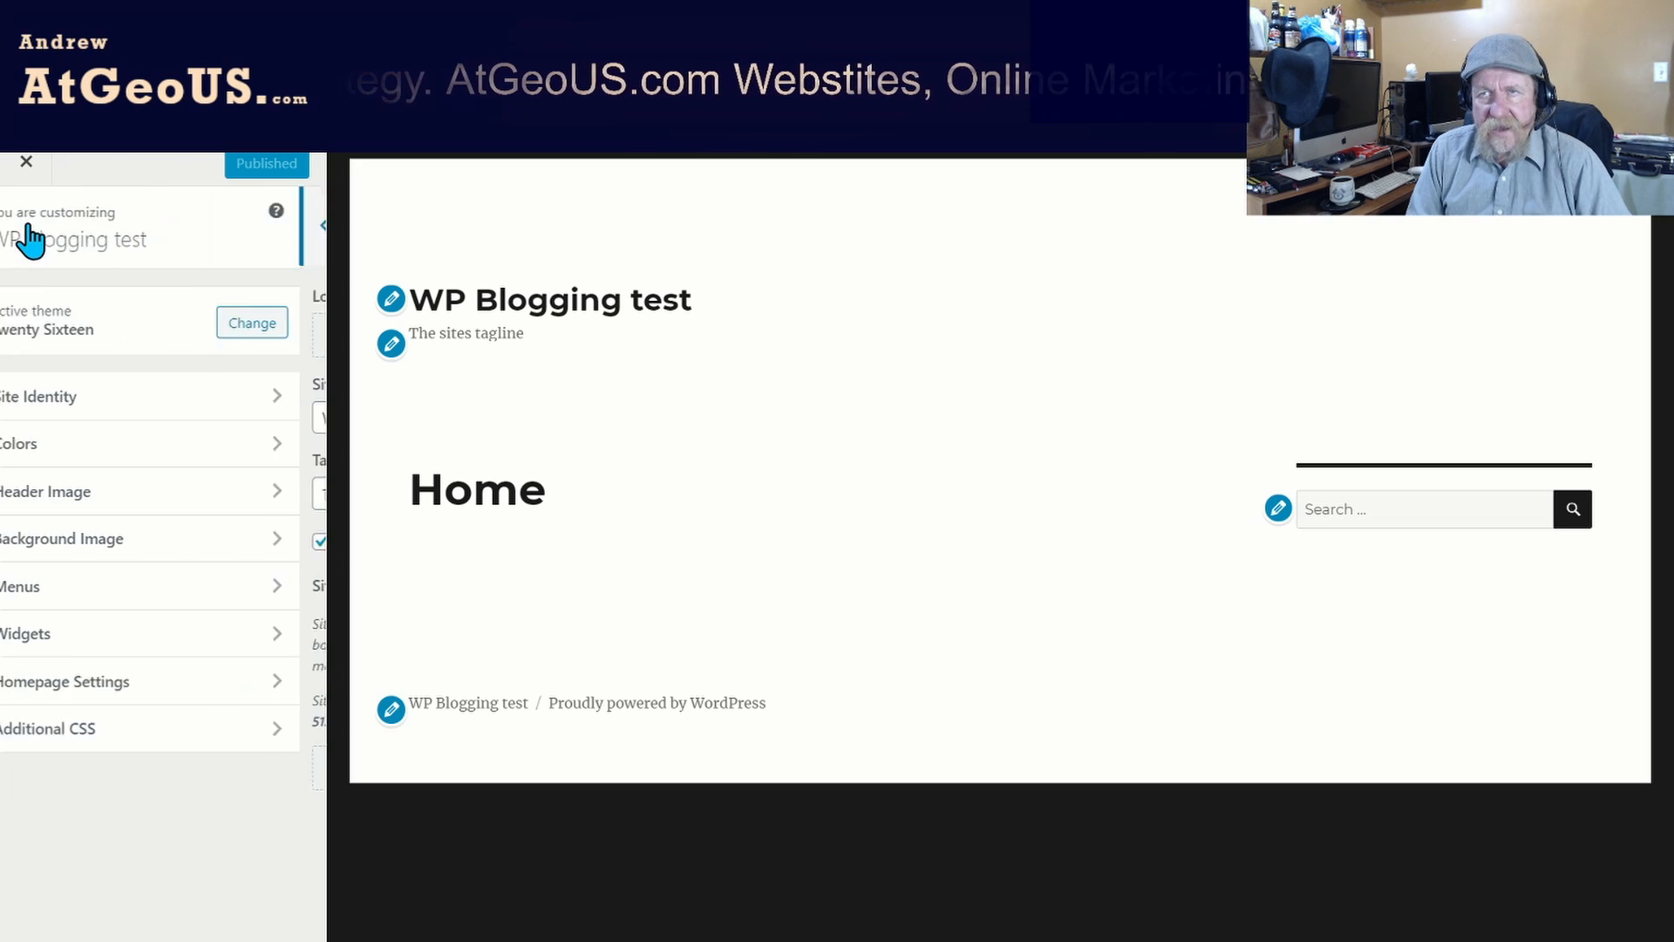
Change the theme's Background Color to a very light blue, #eff9fc.
left_click(163, 463)
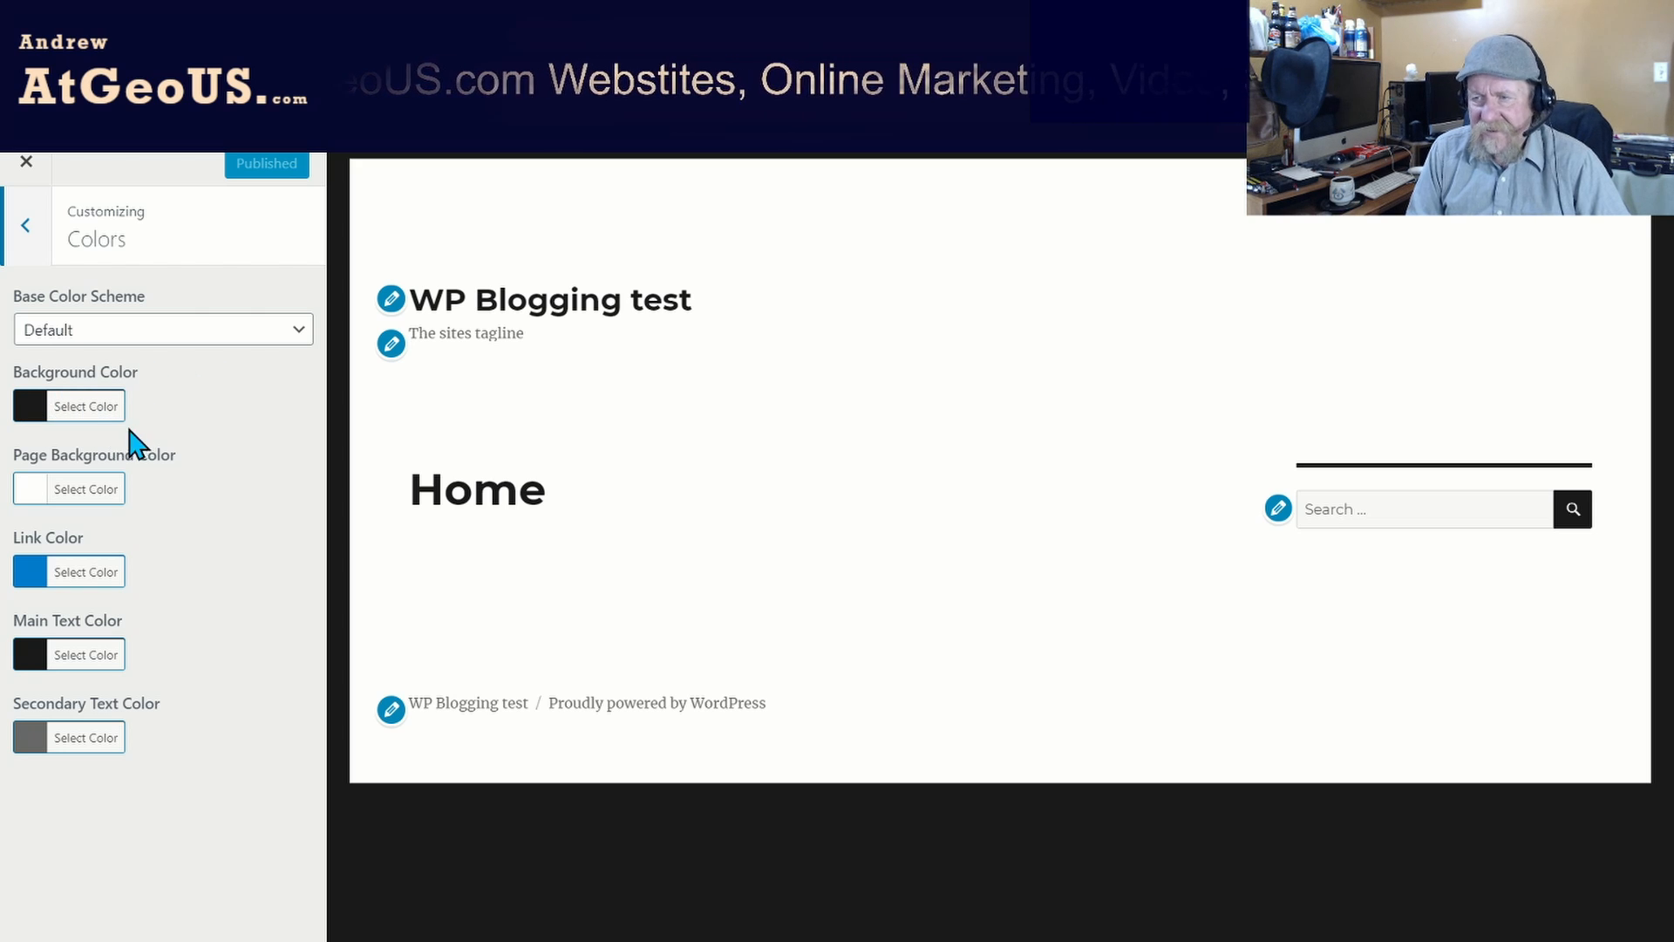
left_click(76, 409)
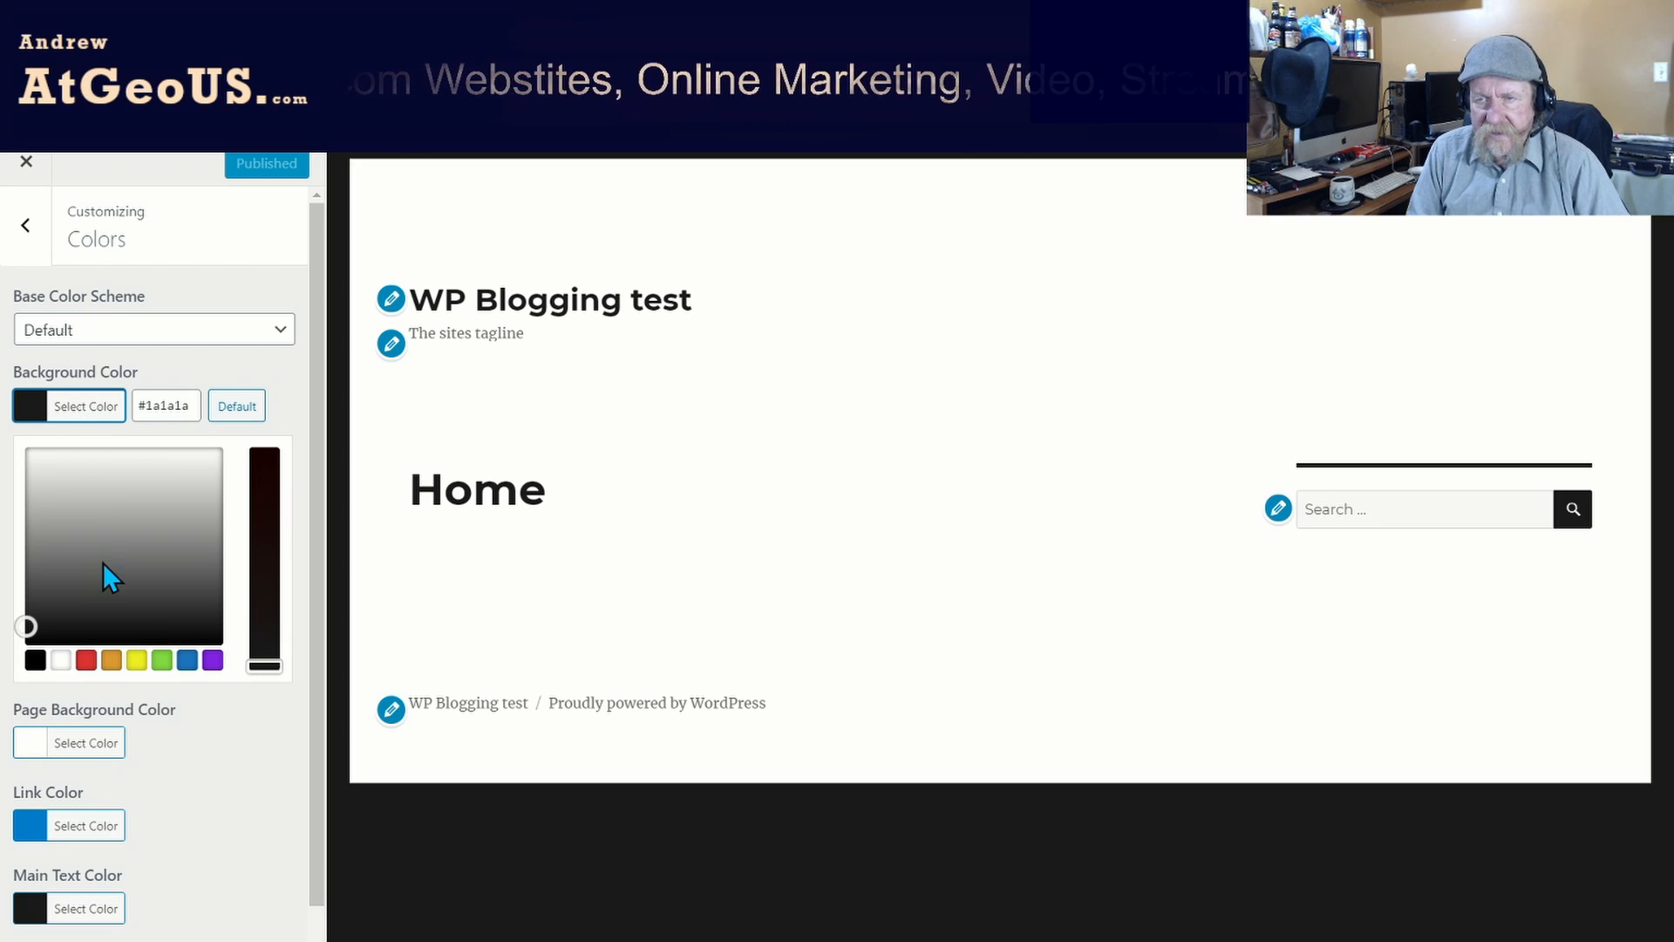
left_click(187, 660)
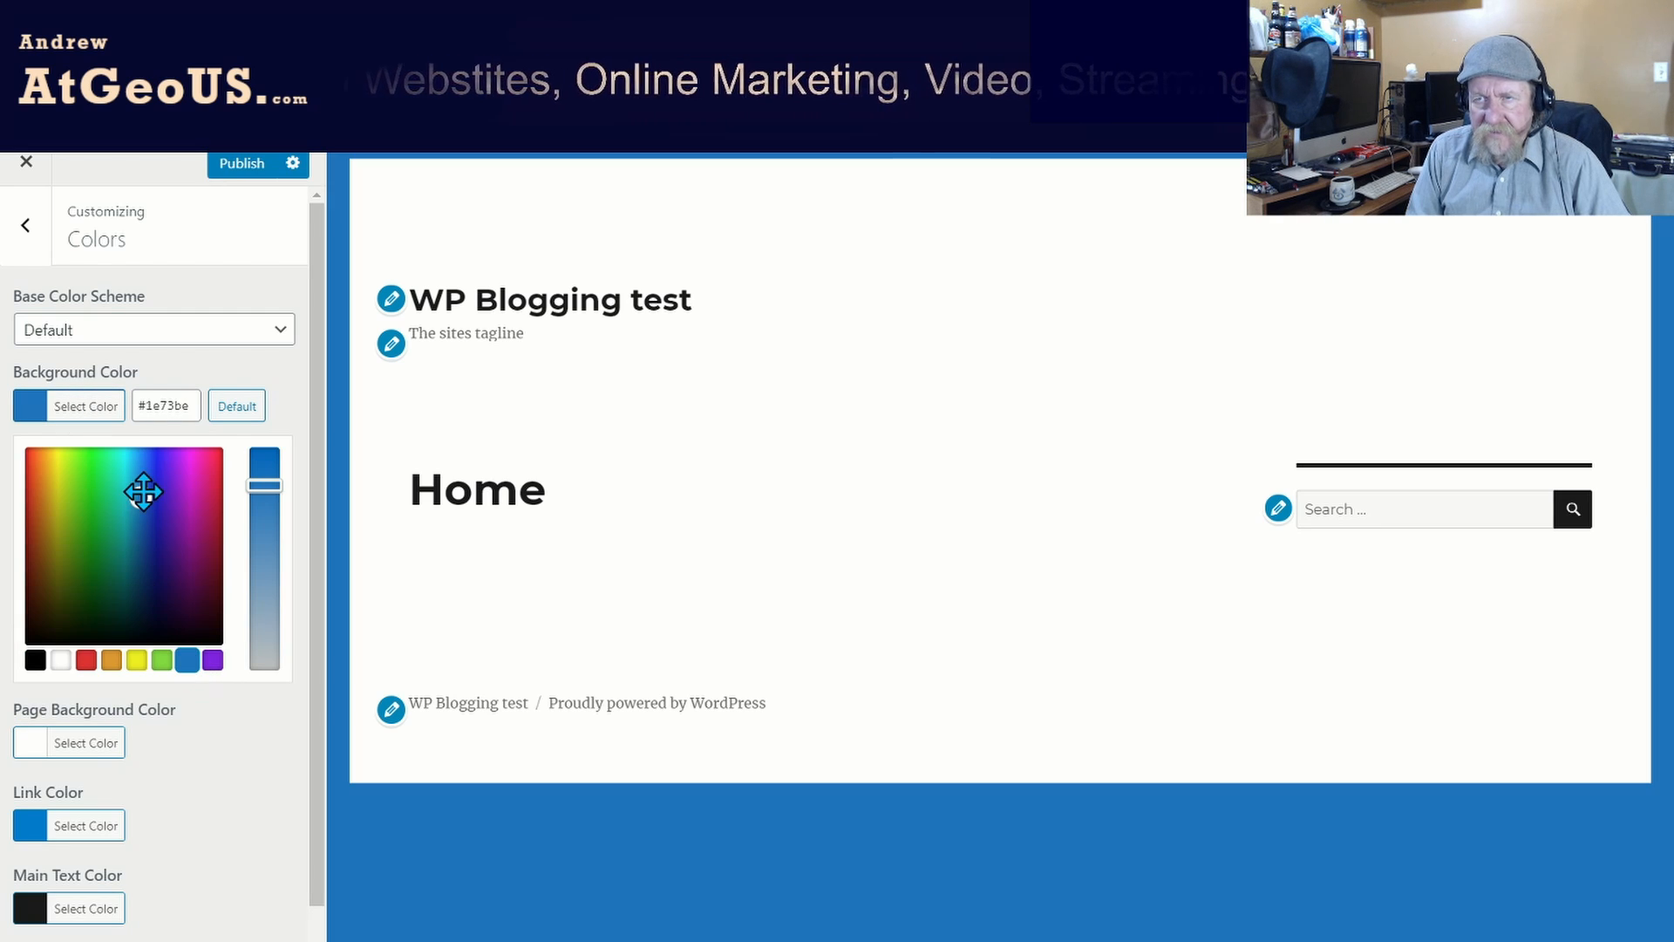
left_click_drag(143, 492, 133, 450)
left_click_drag(254, 488, 254, 661)
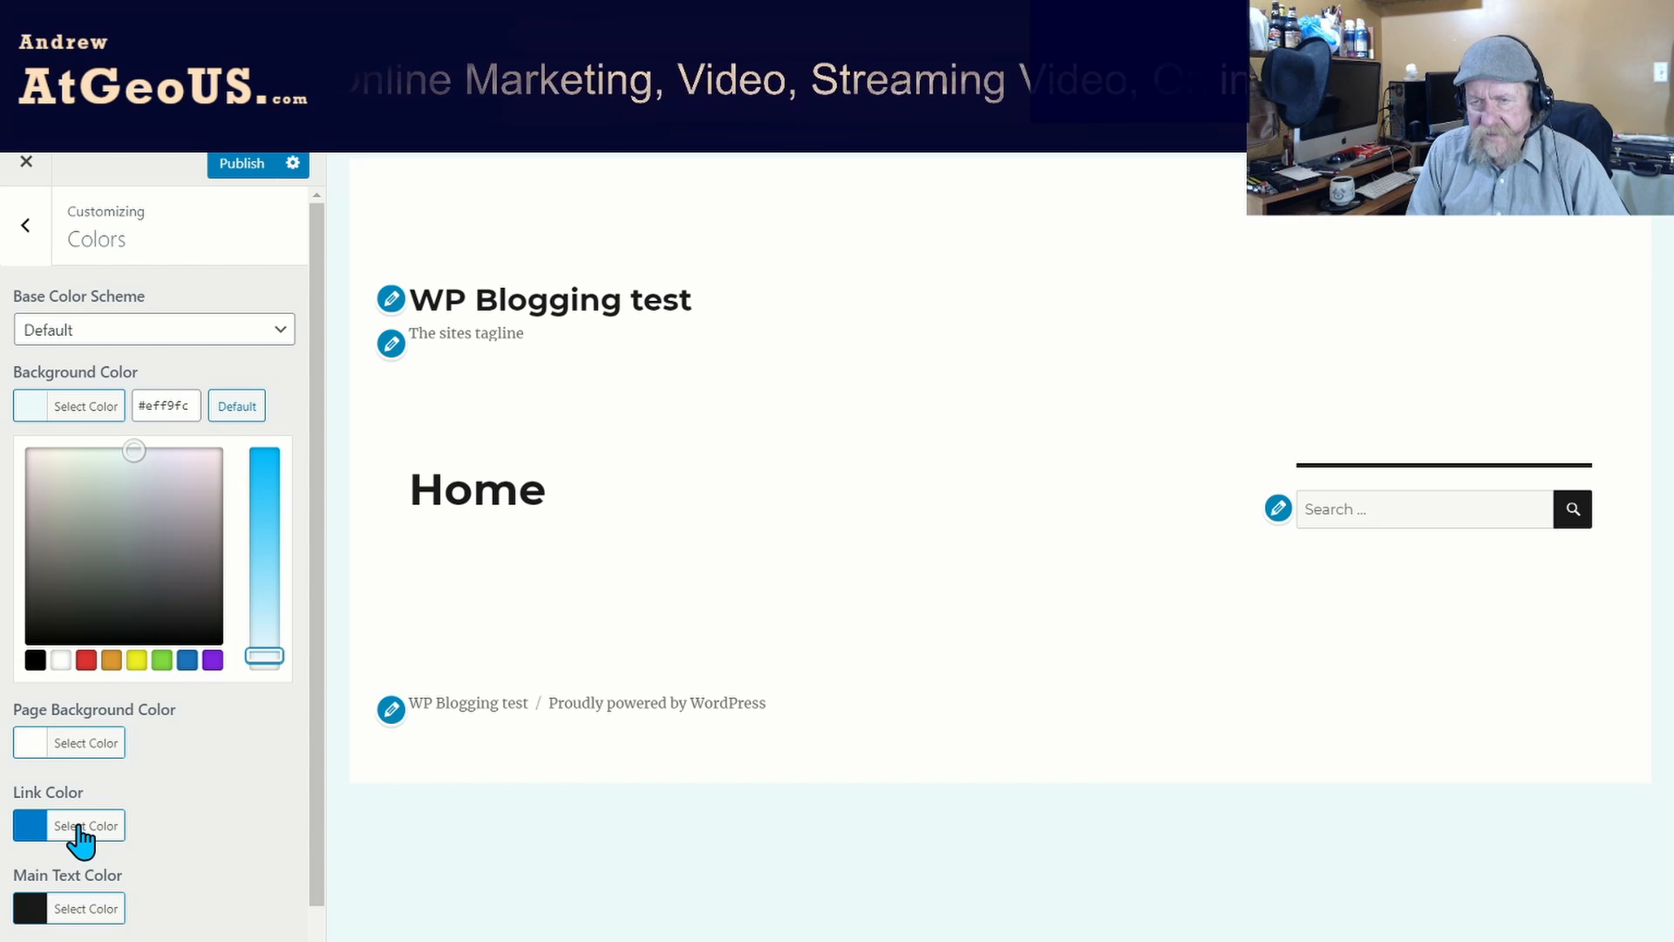
Set both the Main Text Color and the Secondary Text Color to black (#000000), and leave the color settings.
scroll(140, 859, "down", 1)
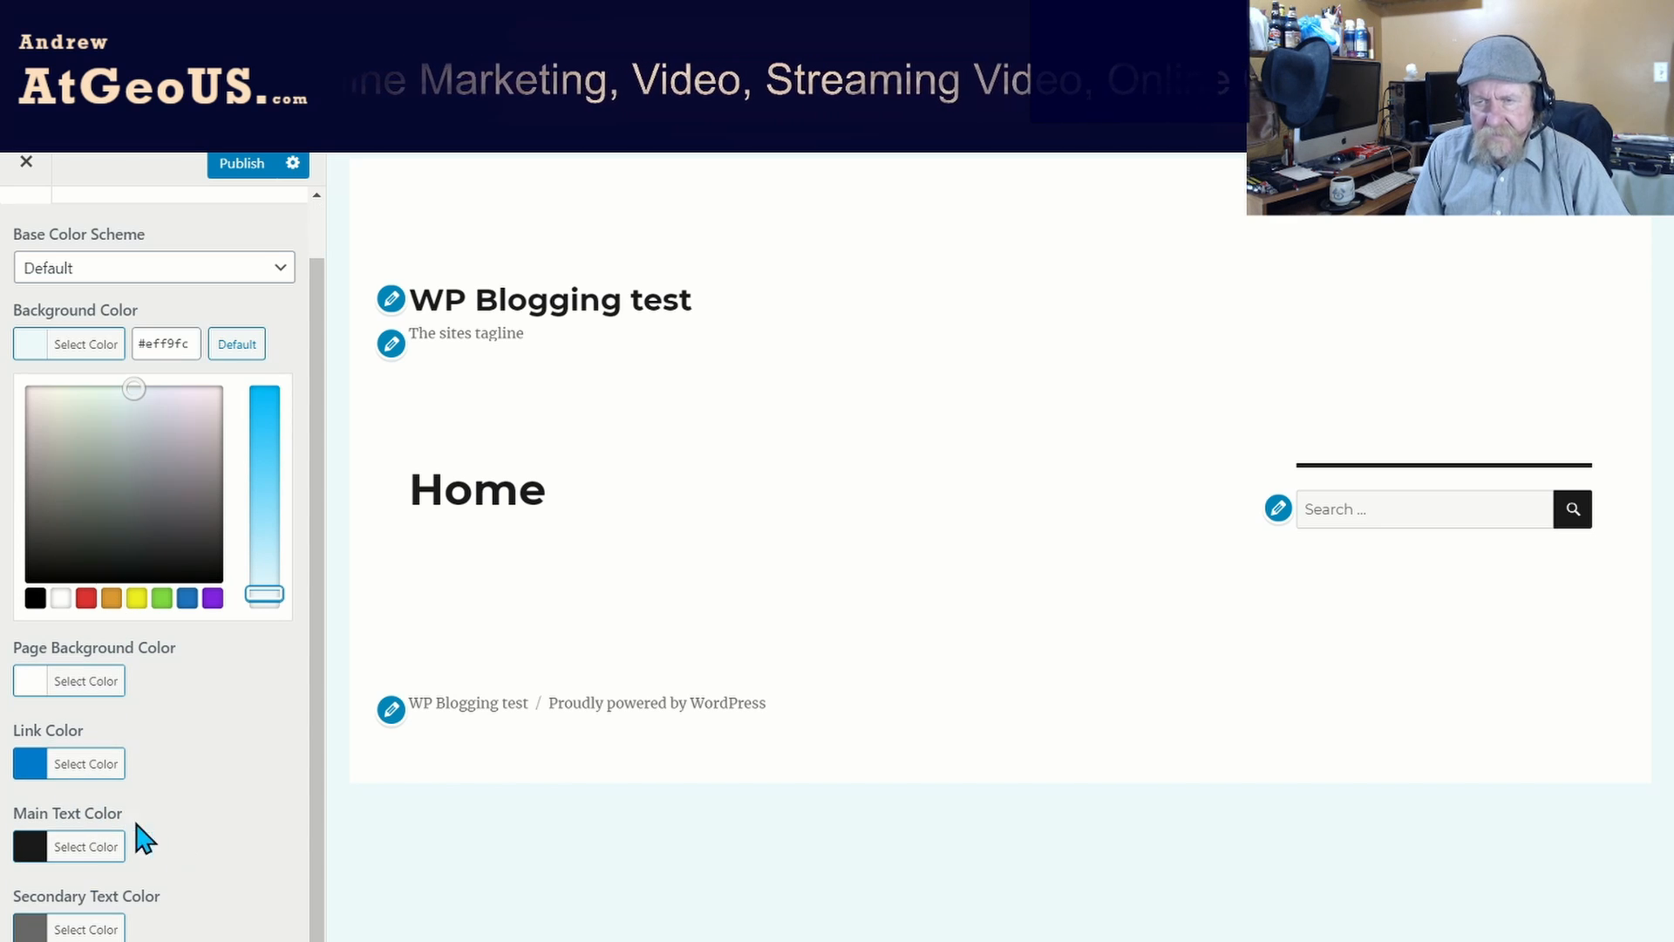
left_click(79, 850)
left_click(35, 846)
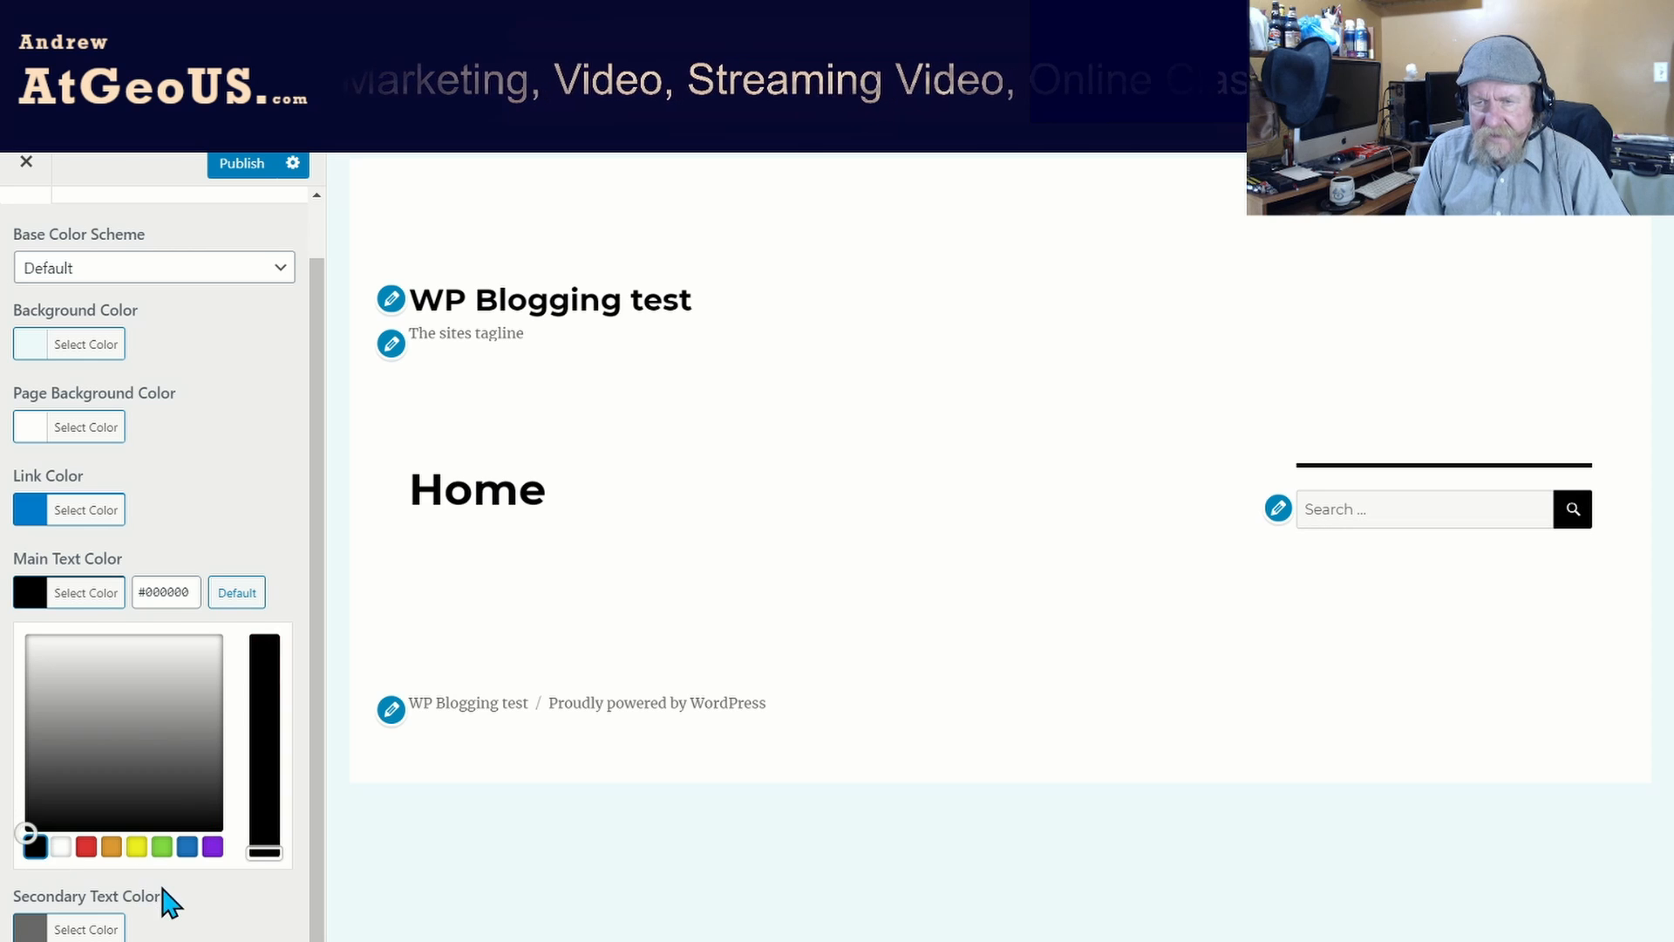
left_click(109, 930)
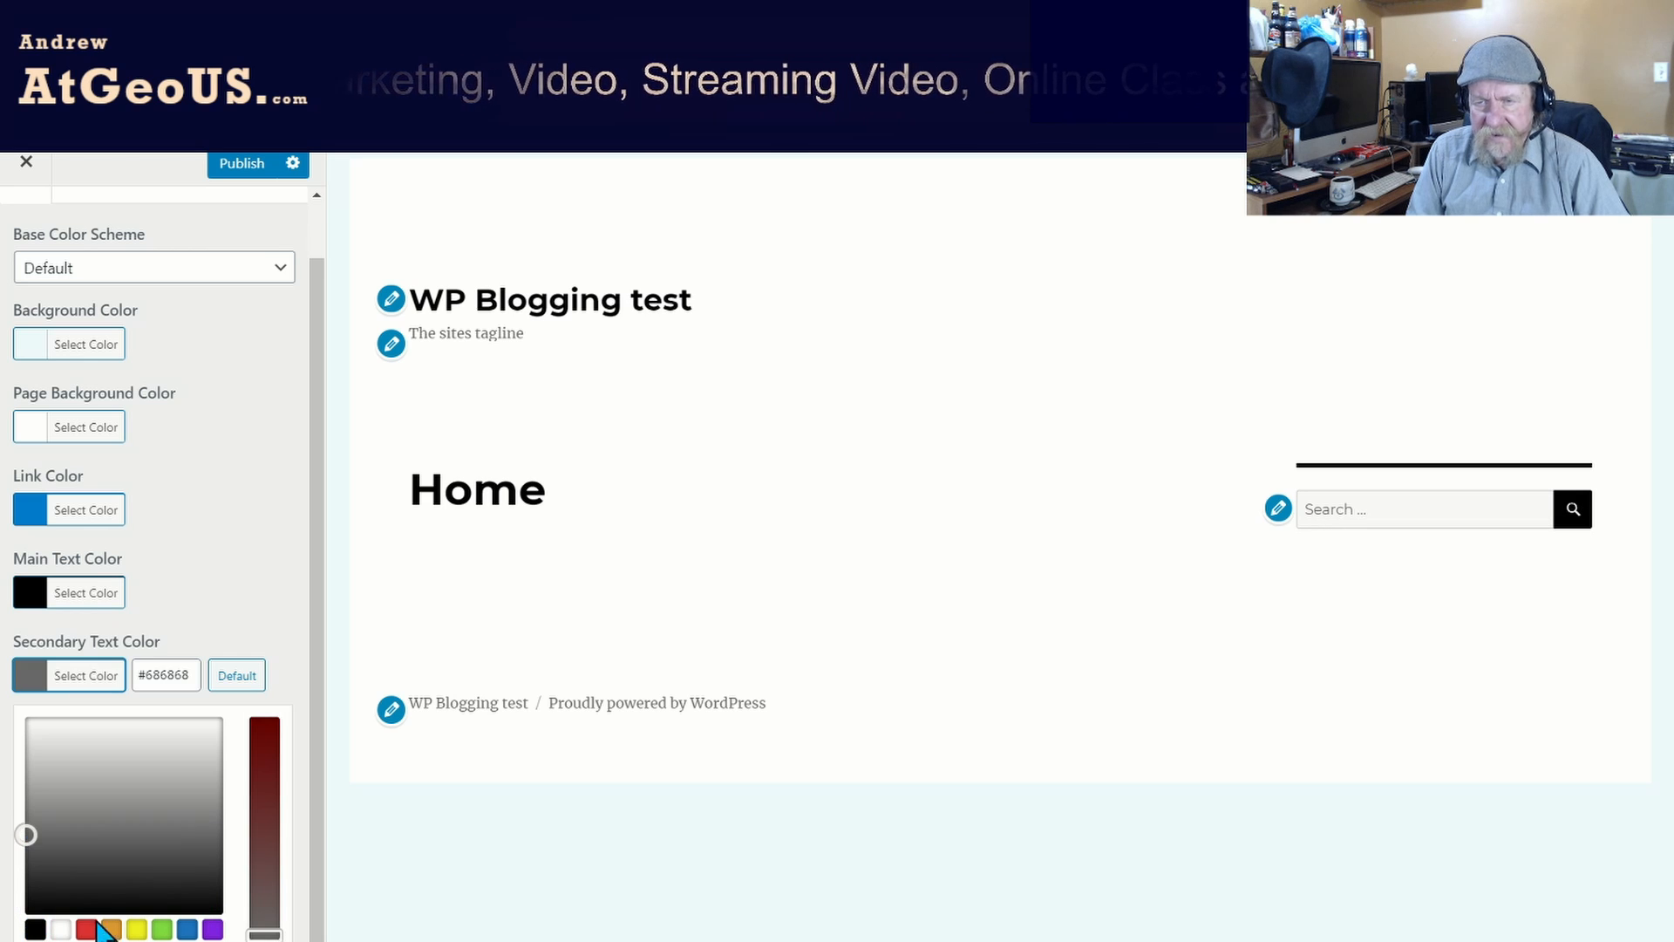
left_click(36, 930)
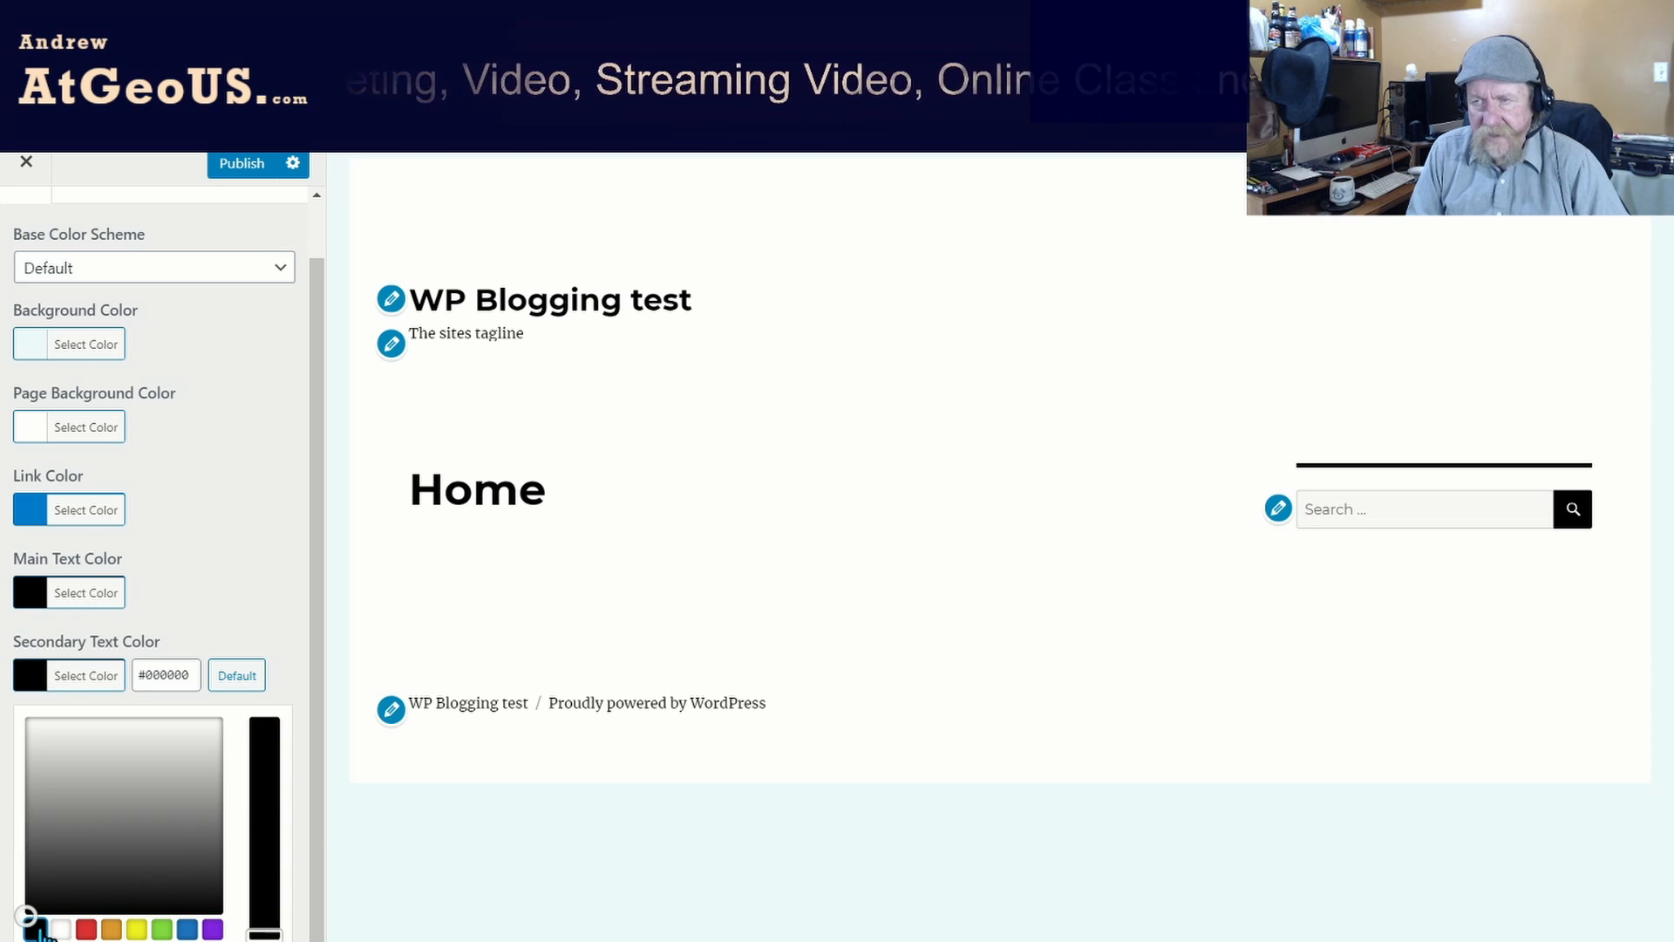
left_click(303, 695)
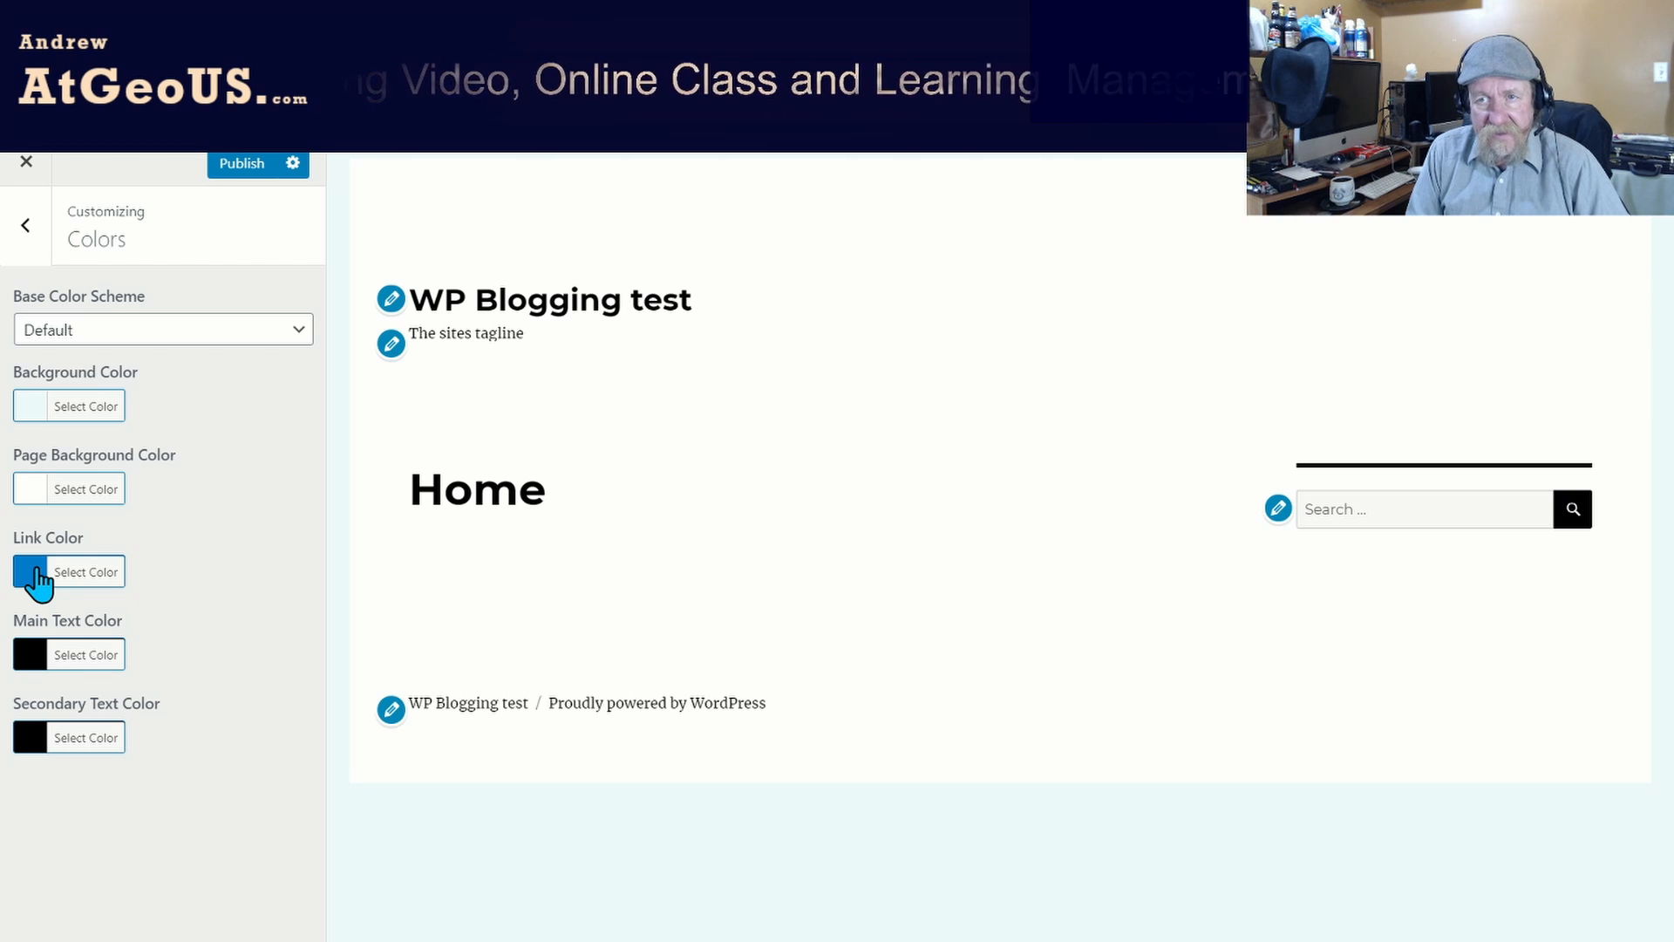
left_click(26, 225)
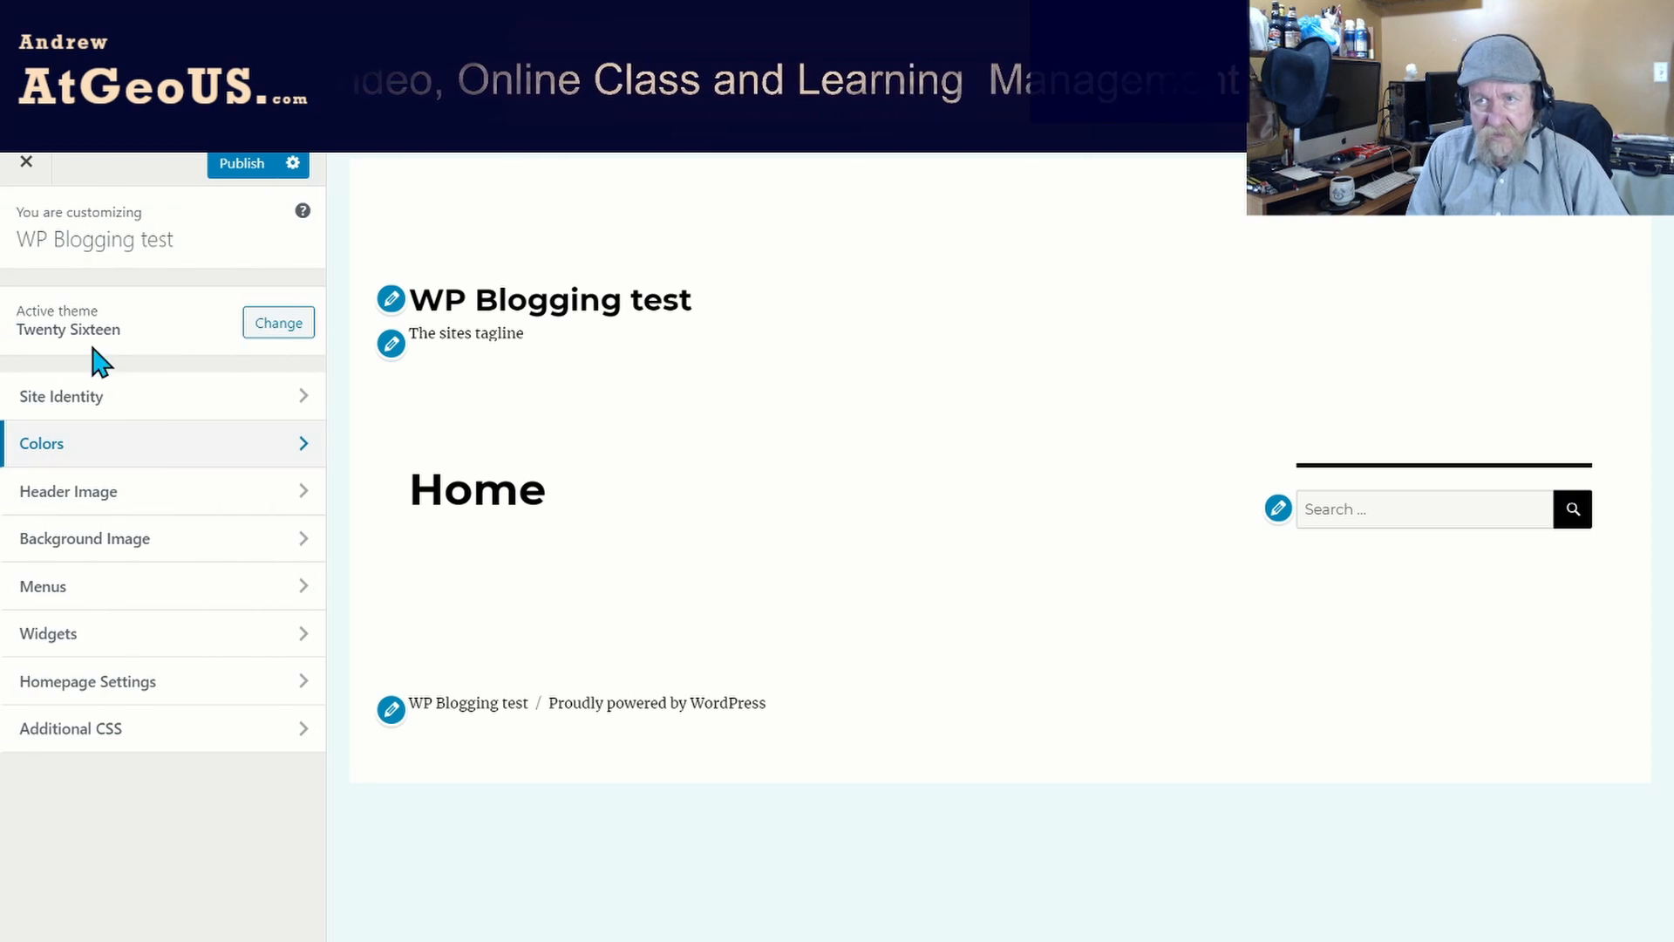
Review the customizer's Header Image, Menus, Widgets and Homepage Settings sections, returning to the main options after each.
left_click(149, 512)
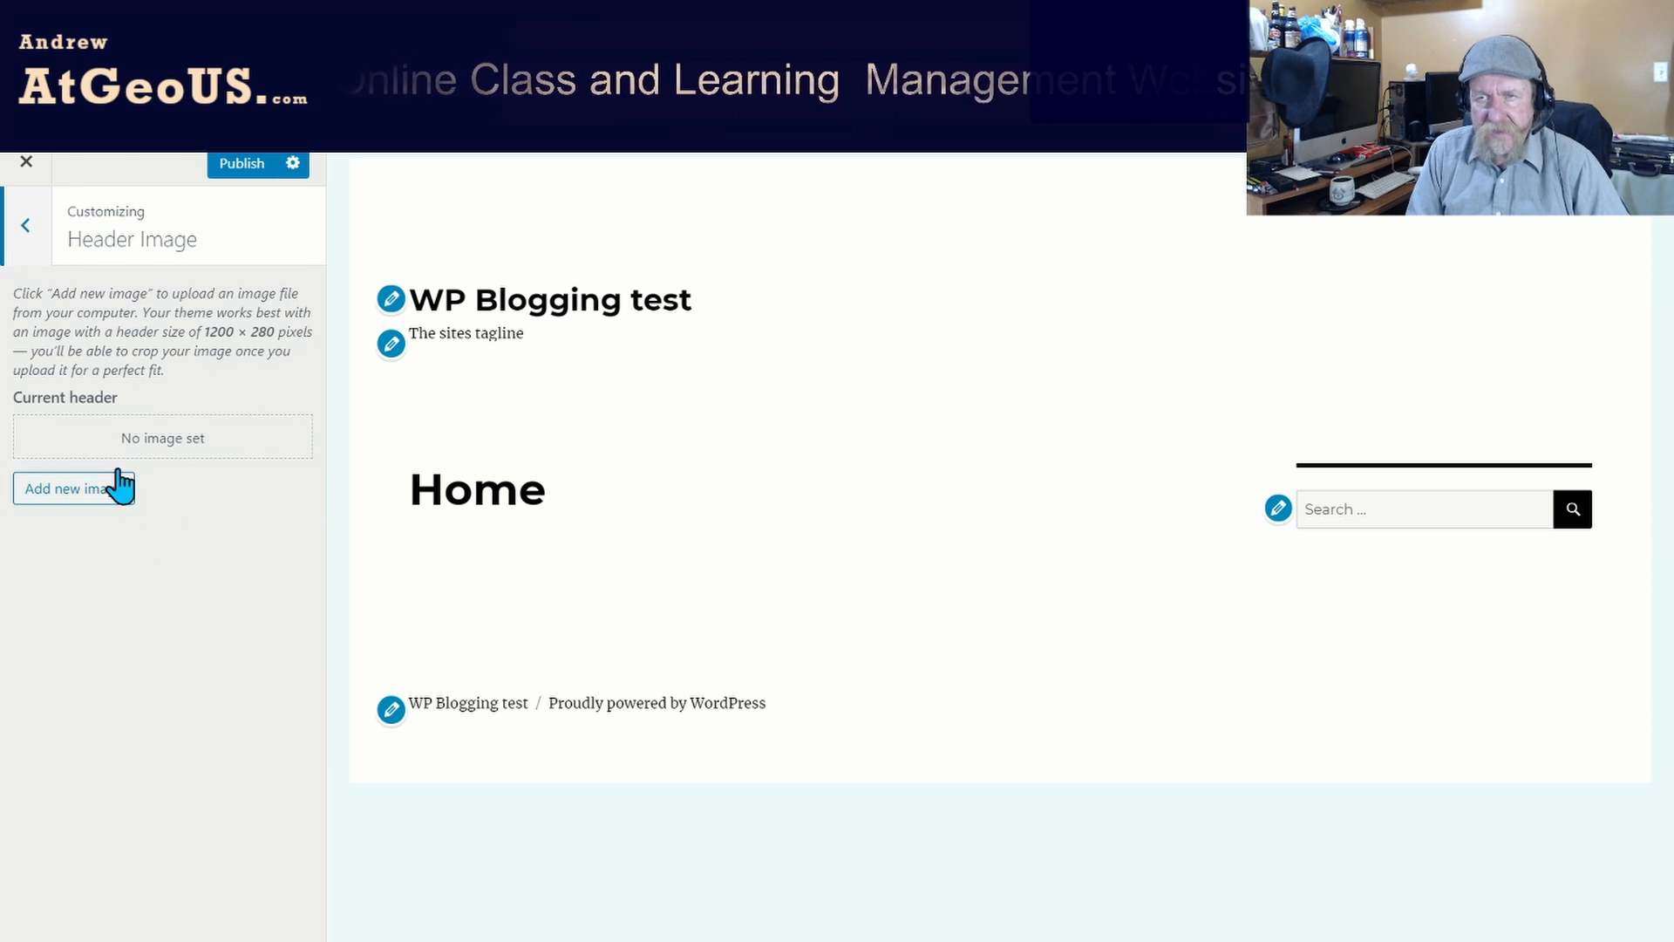
left_click(26, 232)
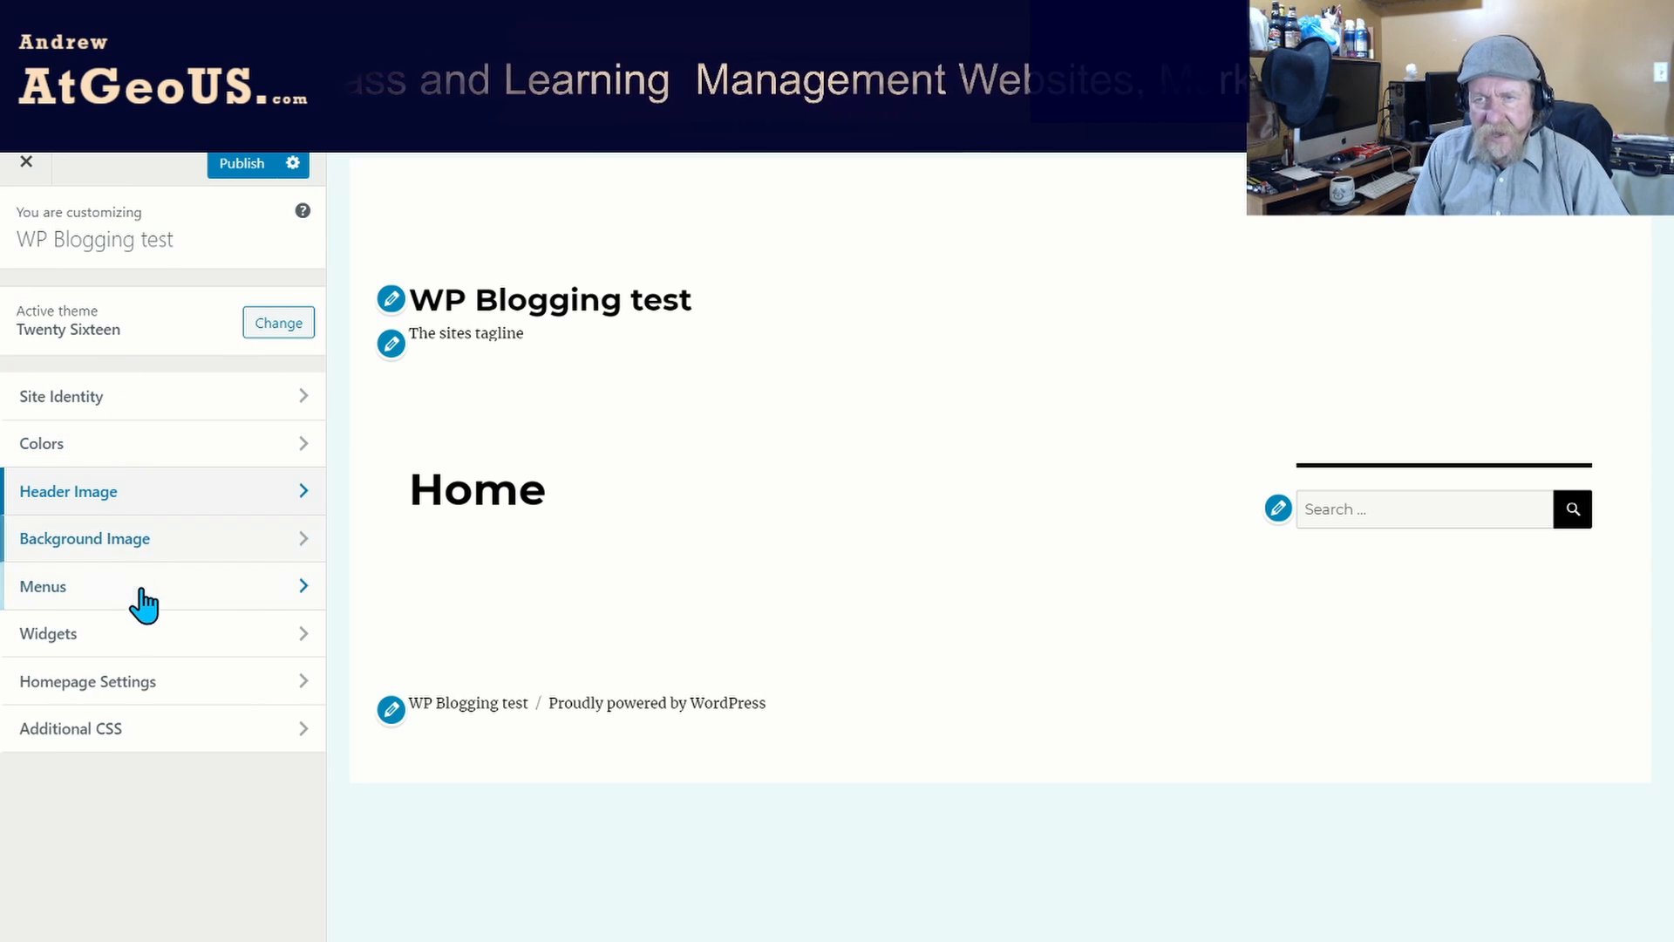
left_click(141, 600)
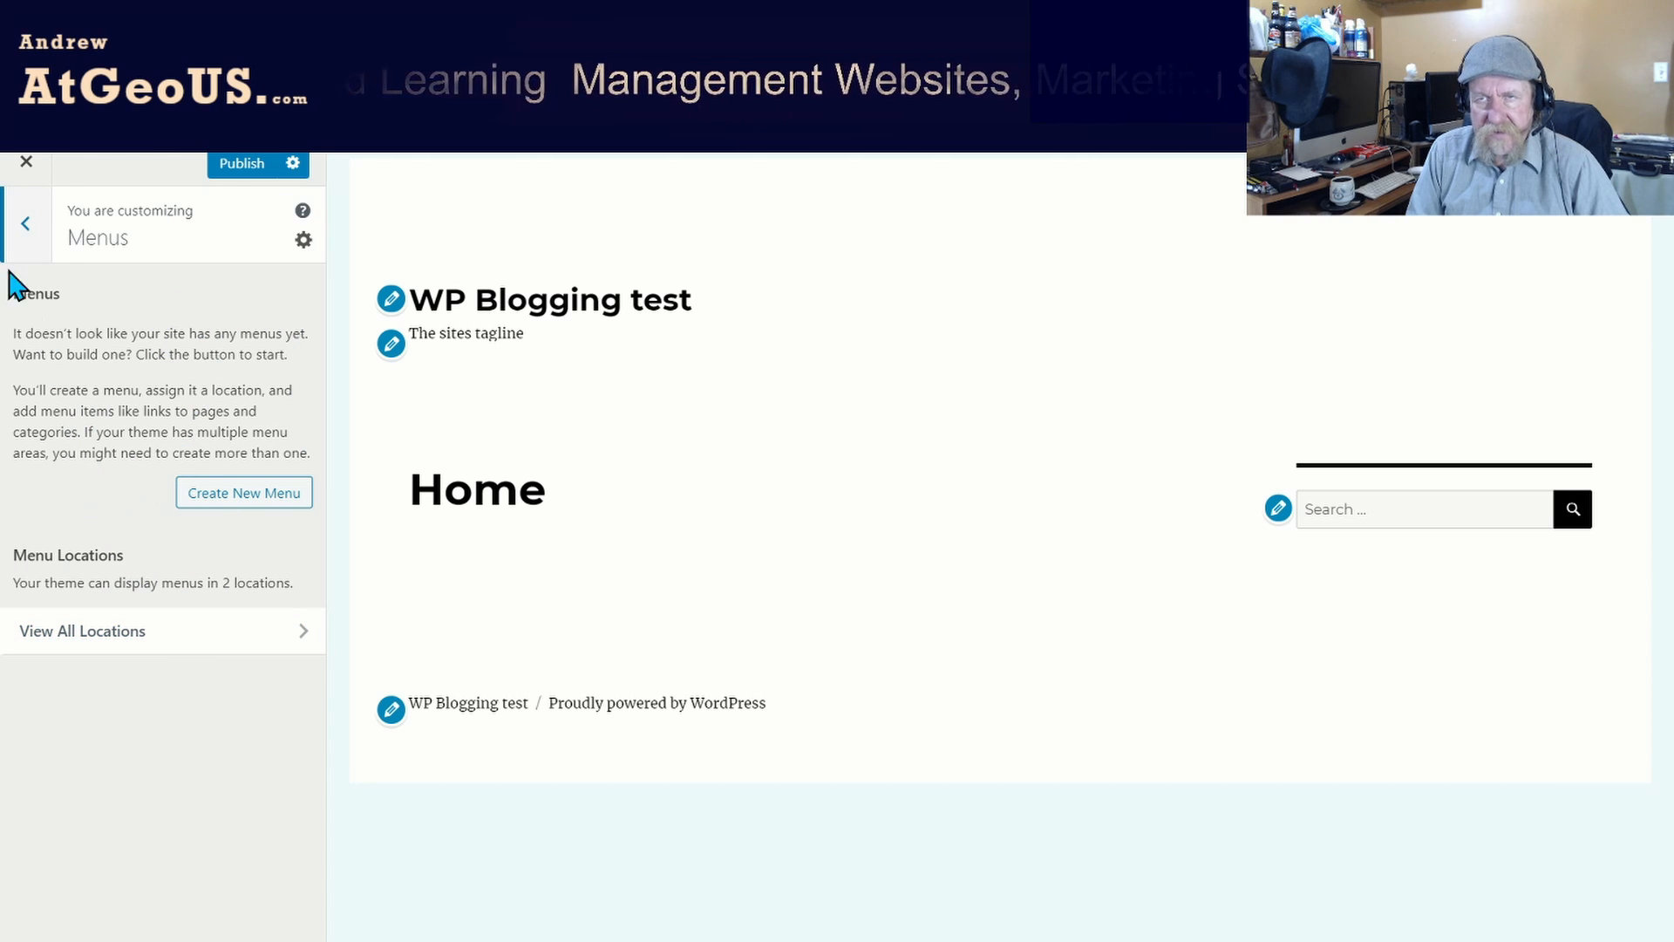
left_click(22, 249)
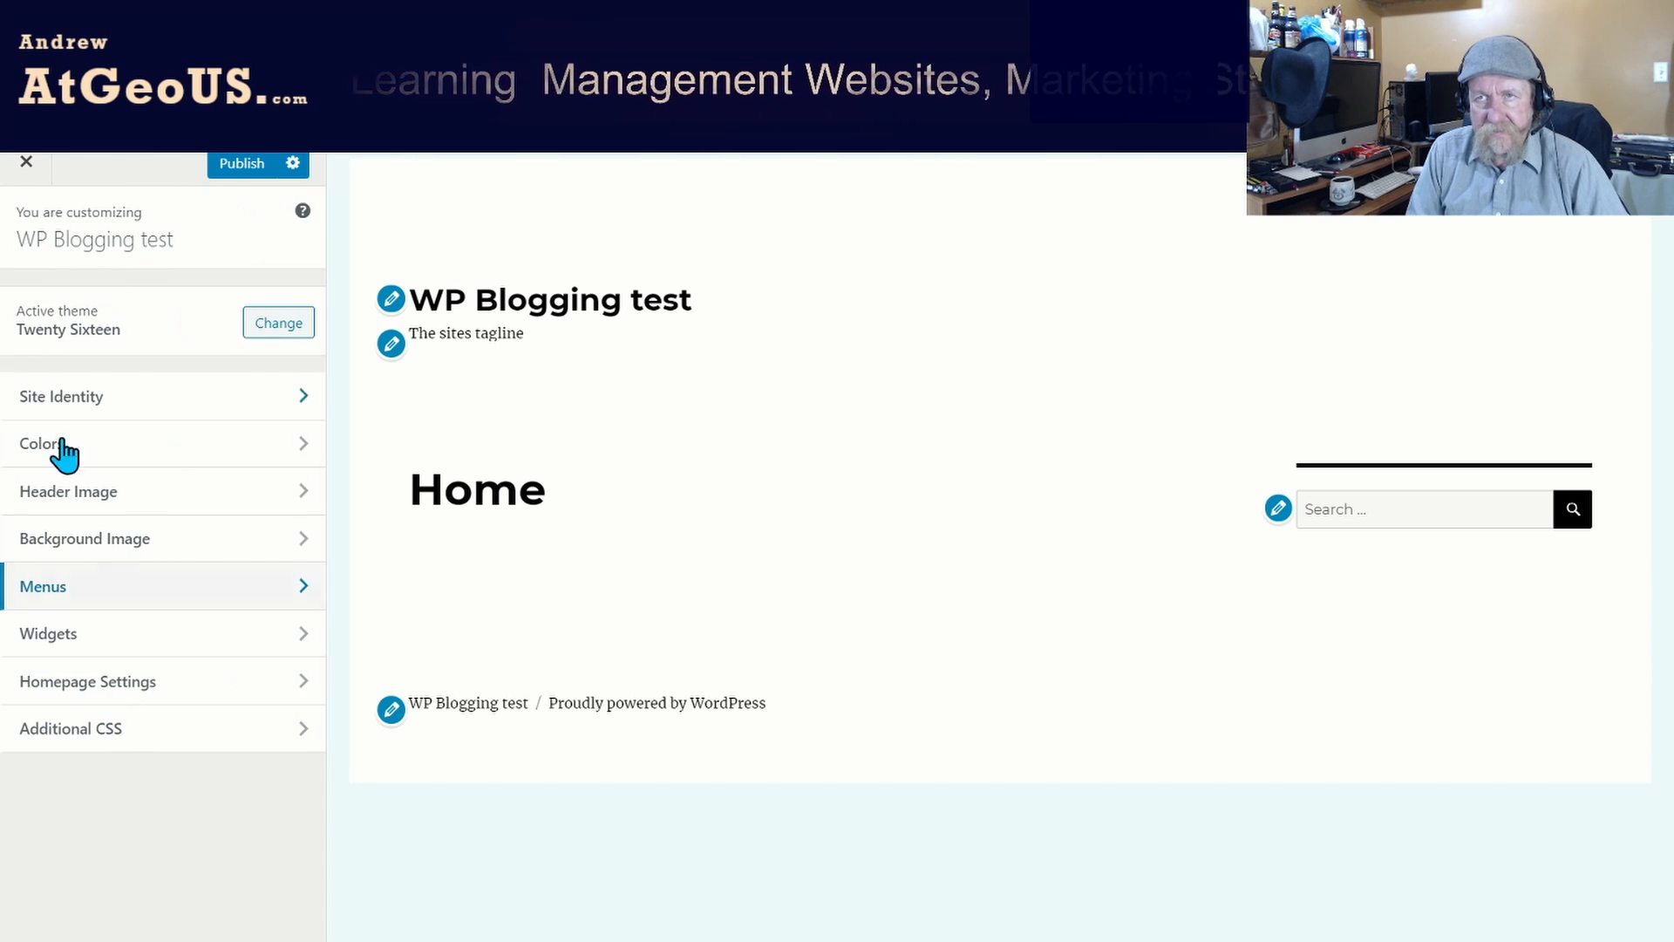
left_click(162, 647)
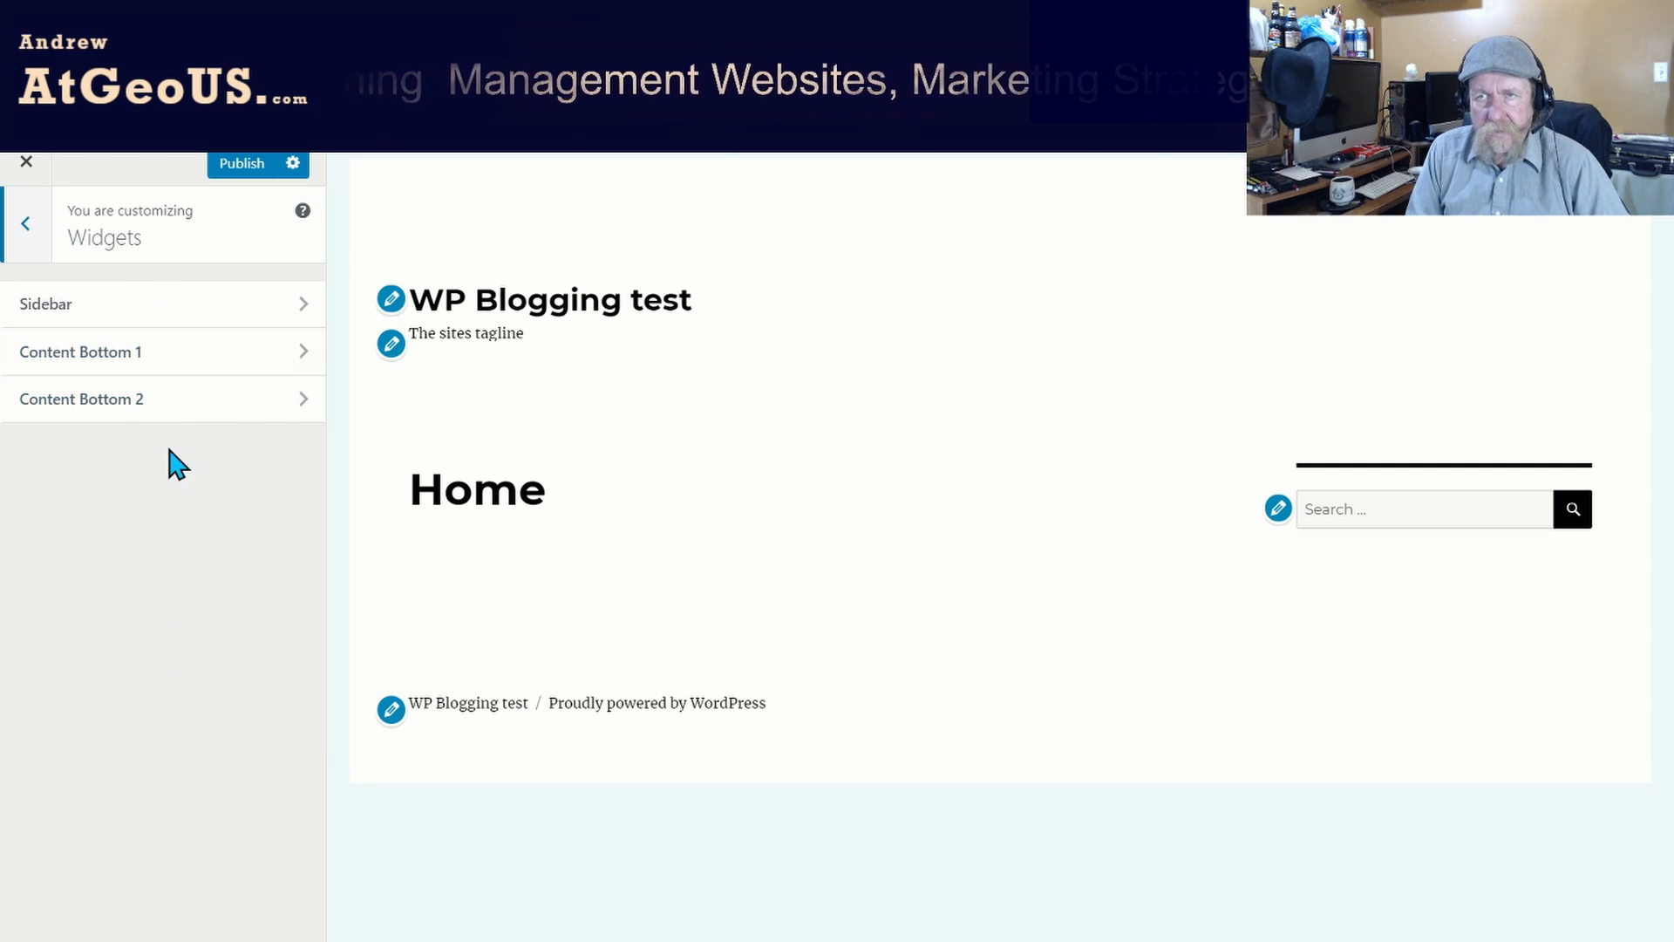
left_click(28, 218)
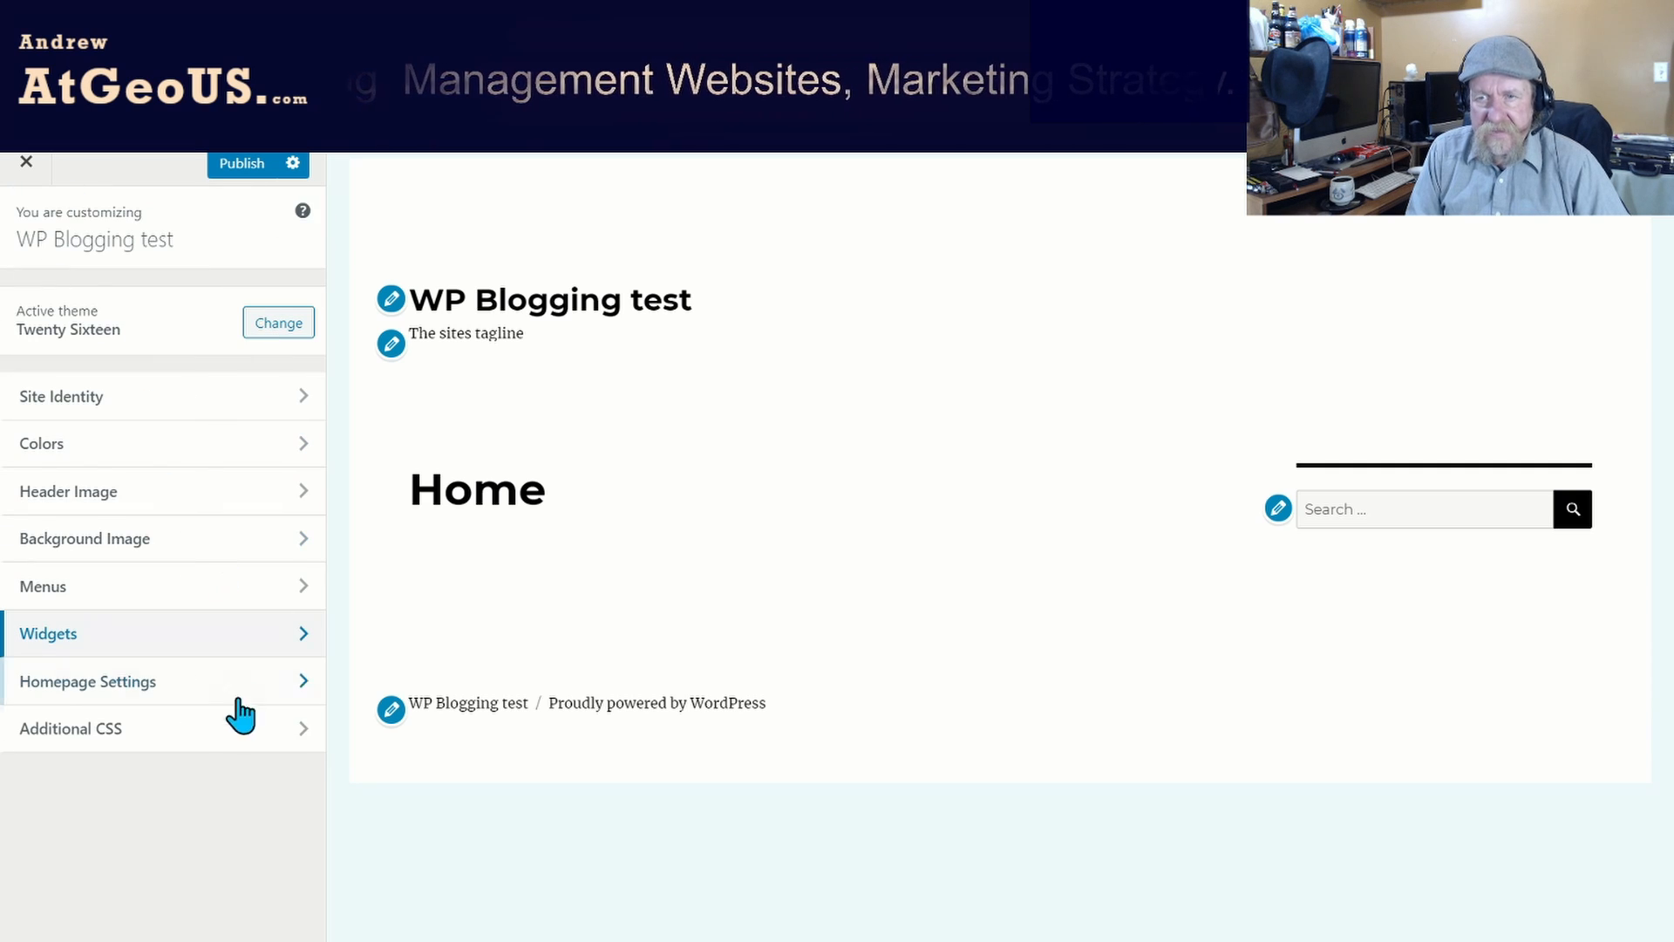
left_click(163, 708)
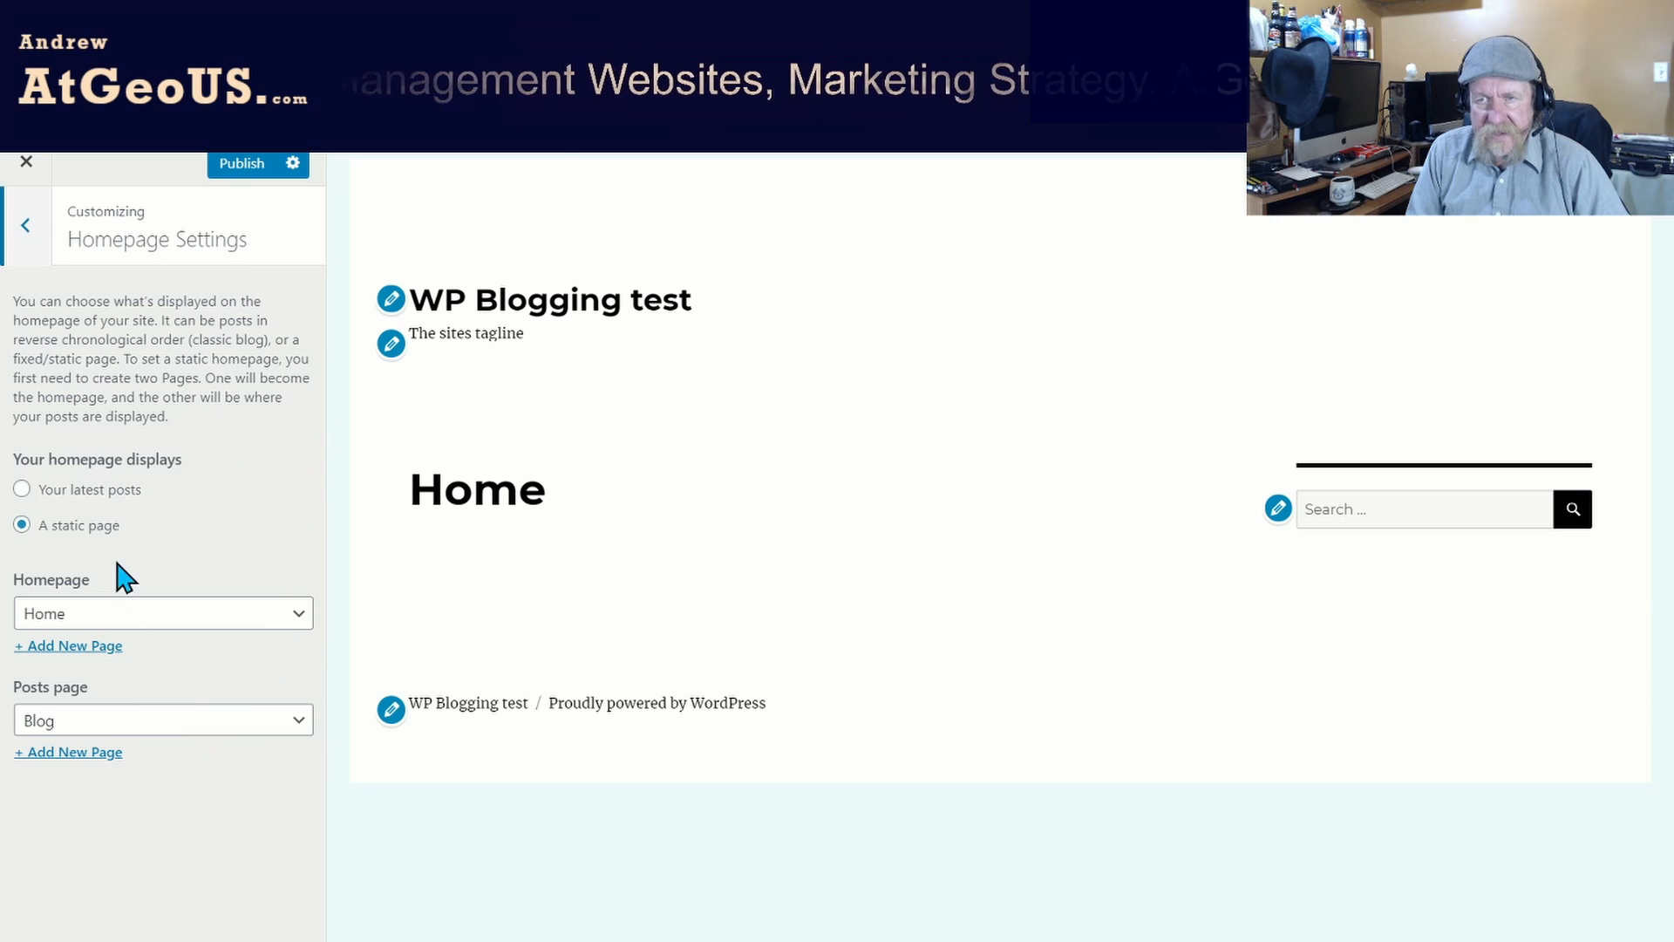
left_click(26, 229)
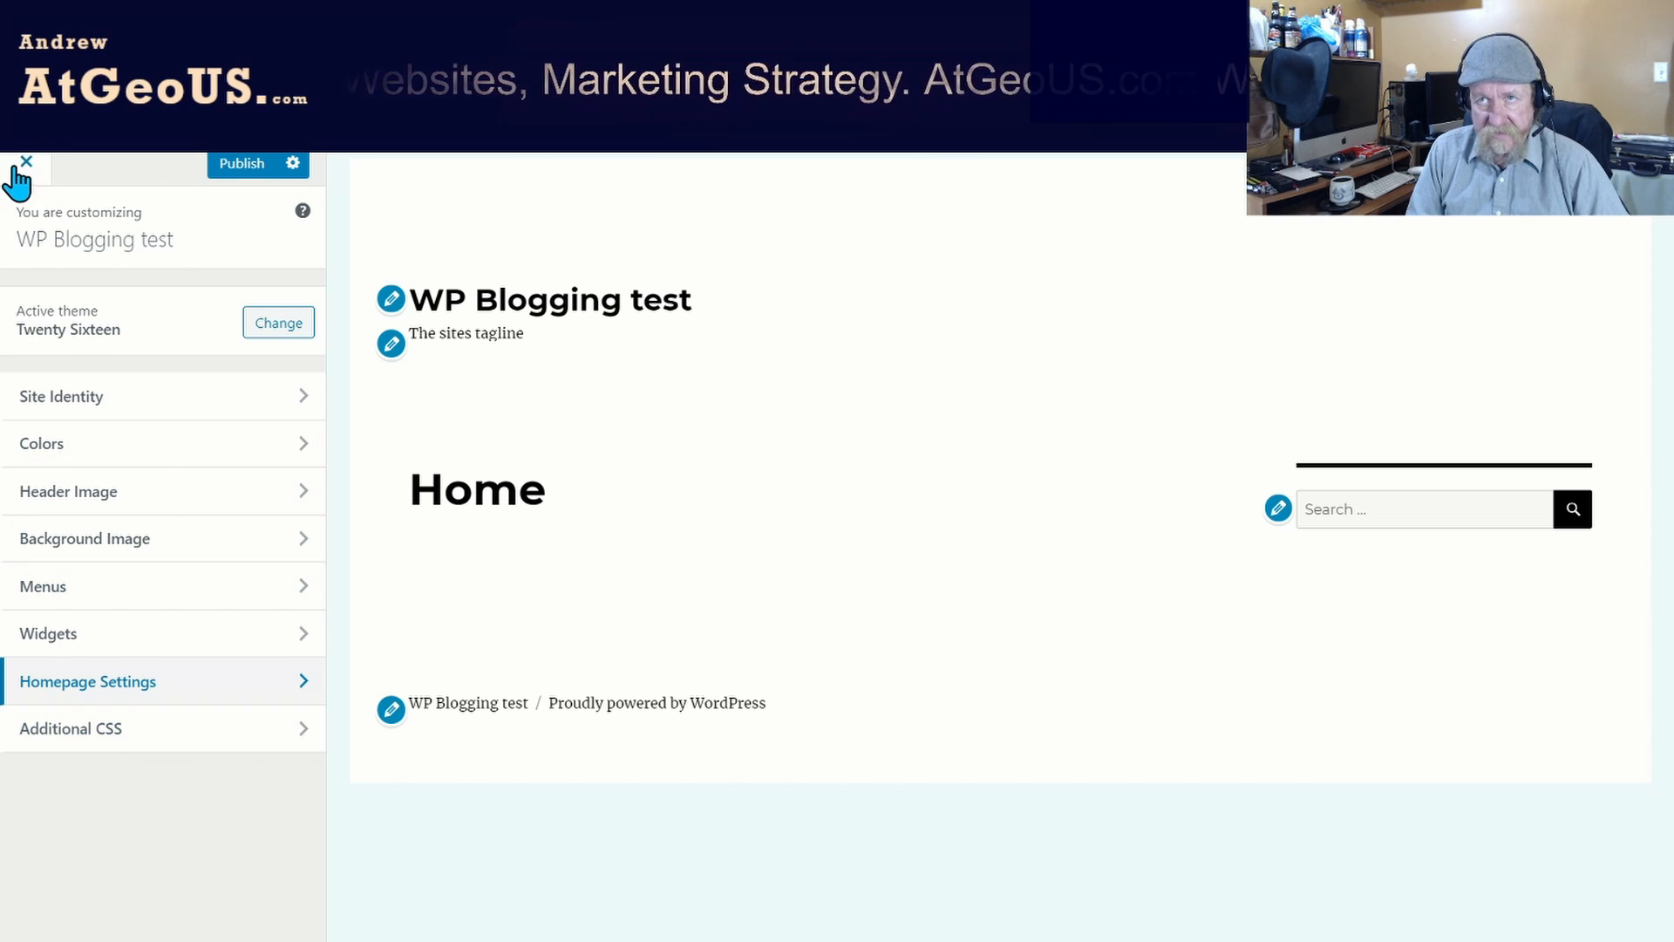
Publish the theme customizations and close the customizer to return to the Widgets page.
left_click(237, 170)
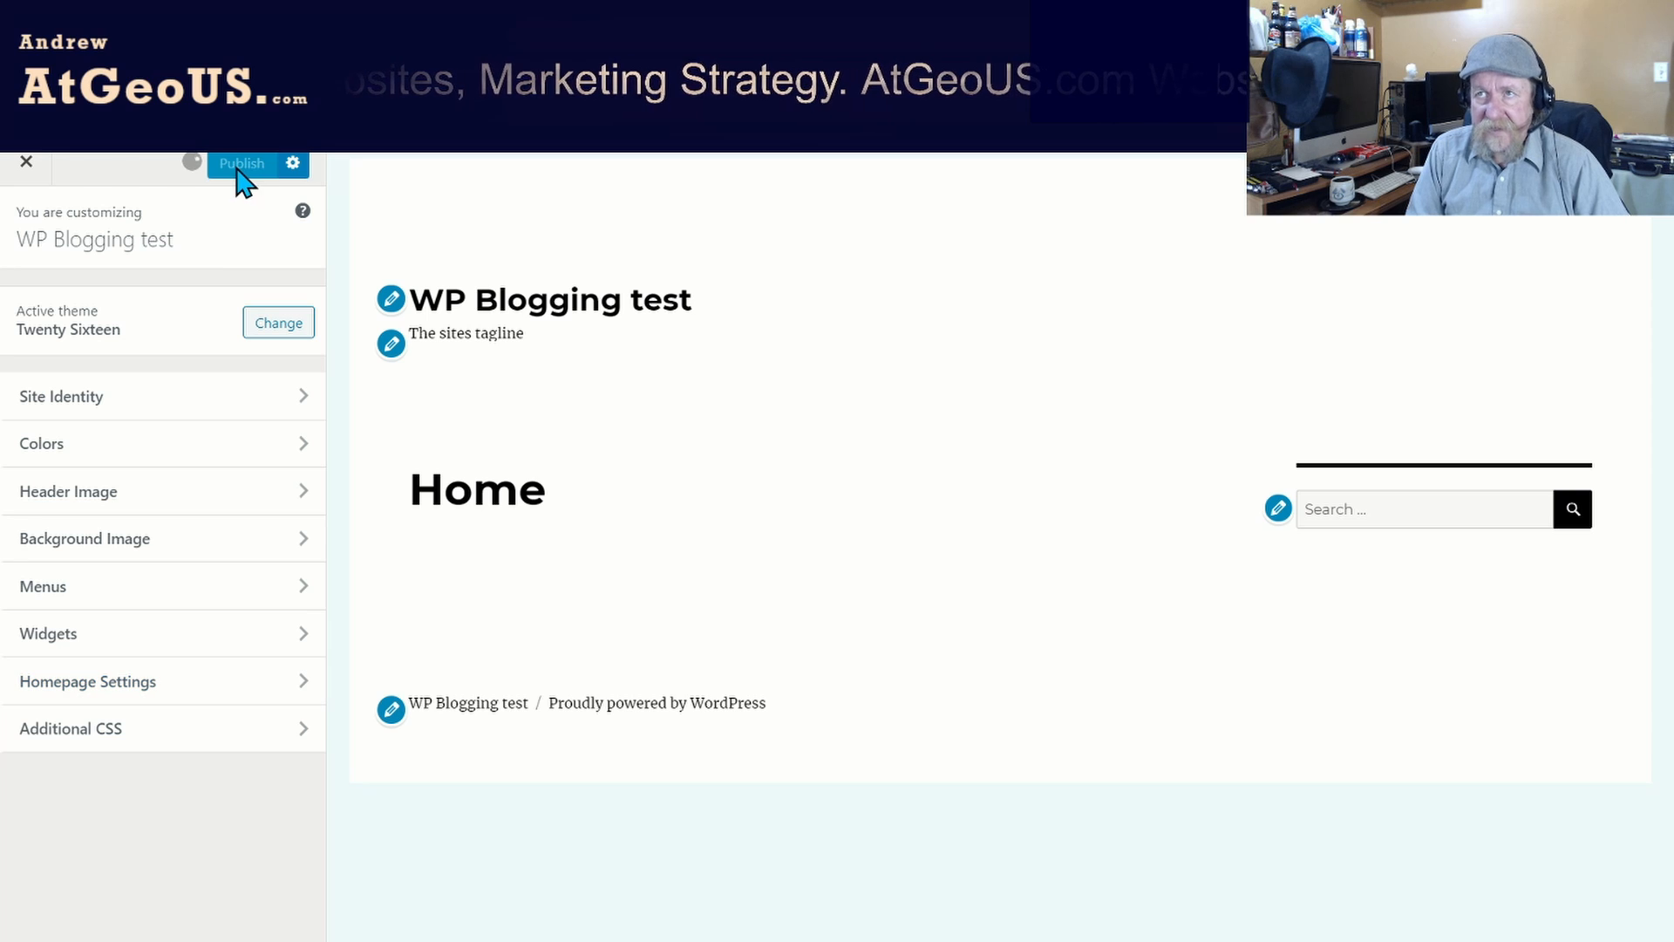
left_click(26, 164)
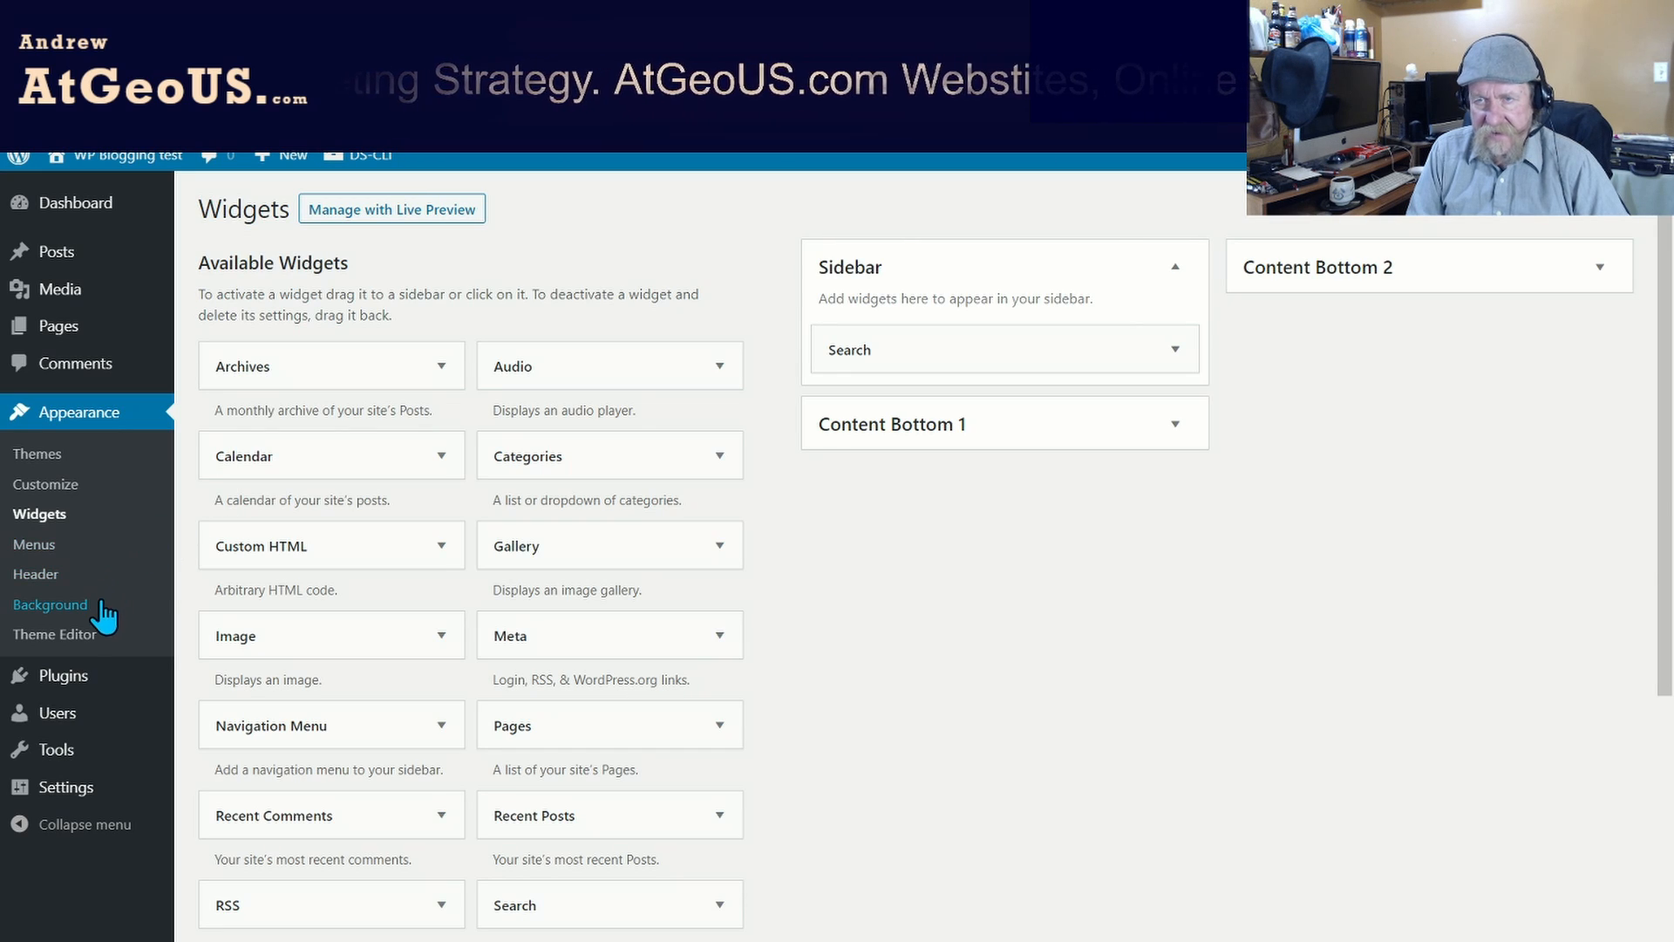
mouse_move(87, 724)
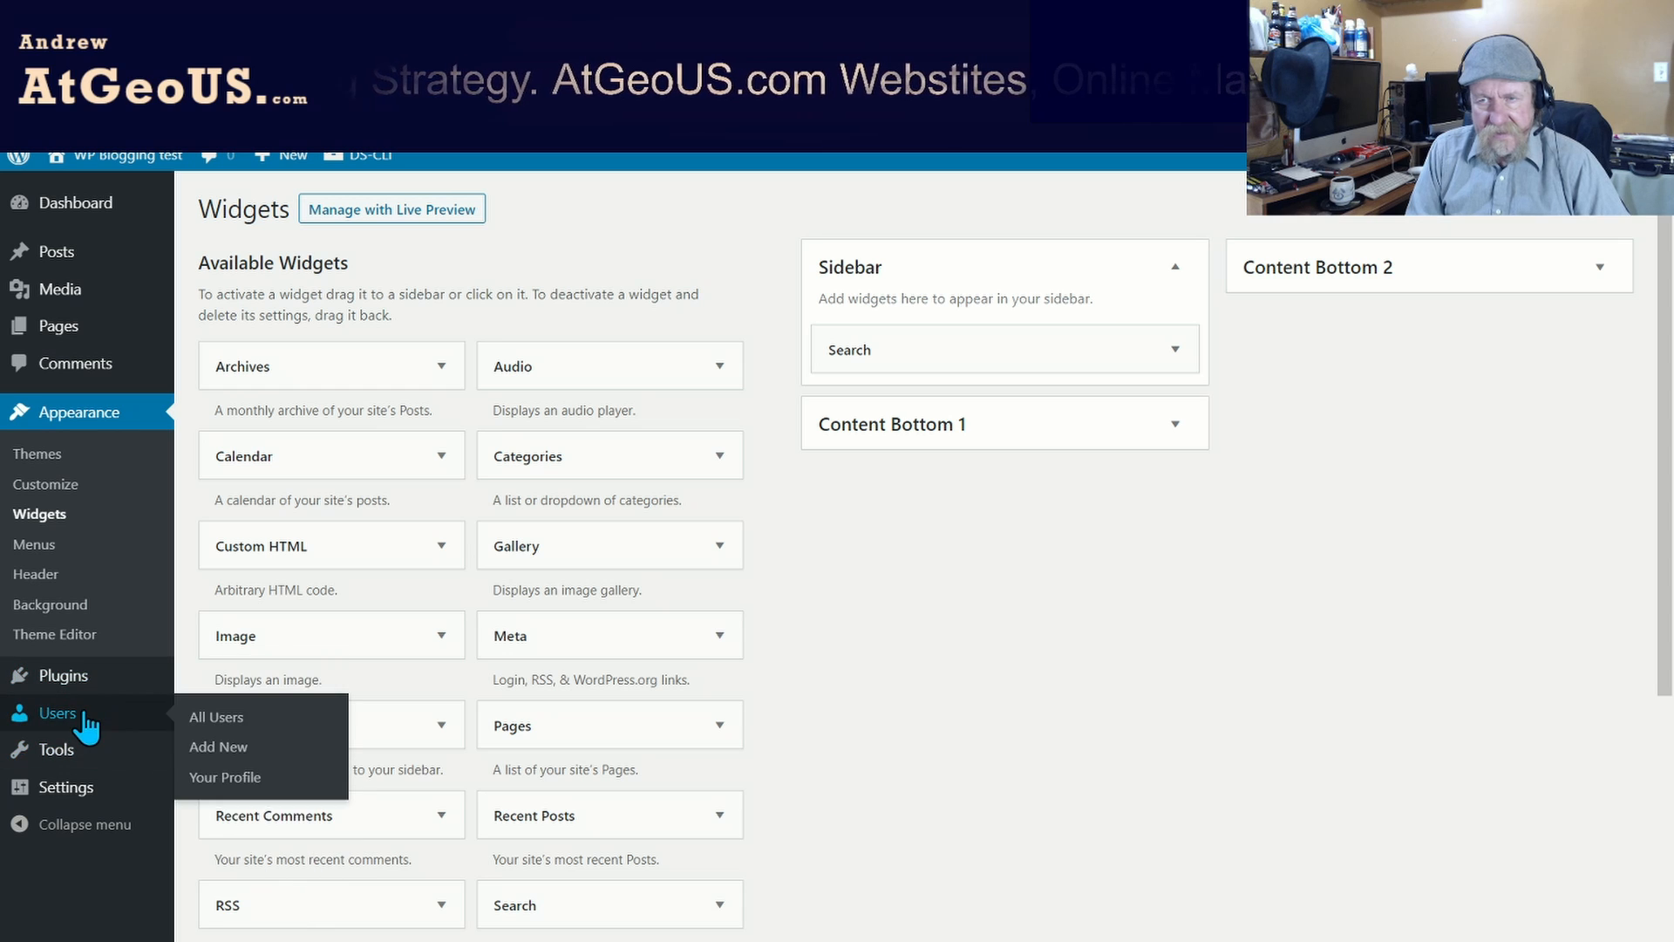
mouse_move(88, 761)
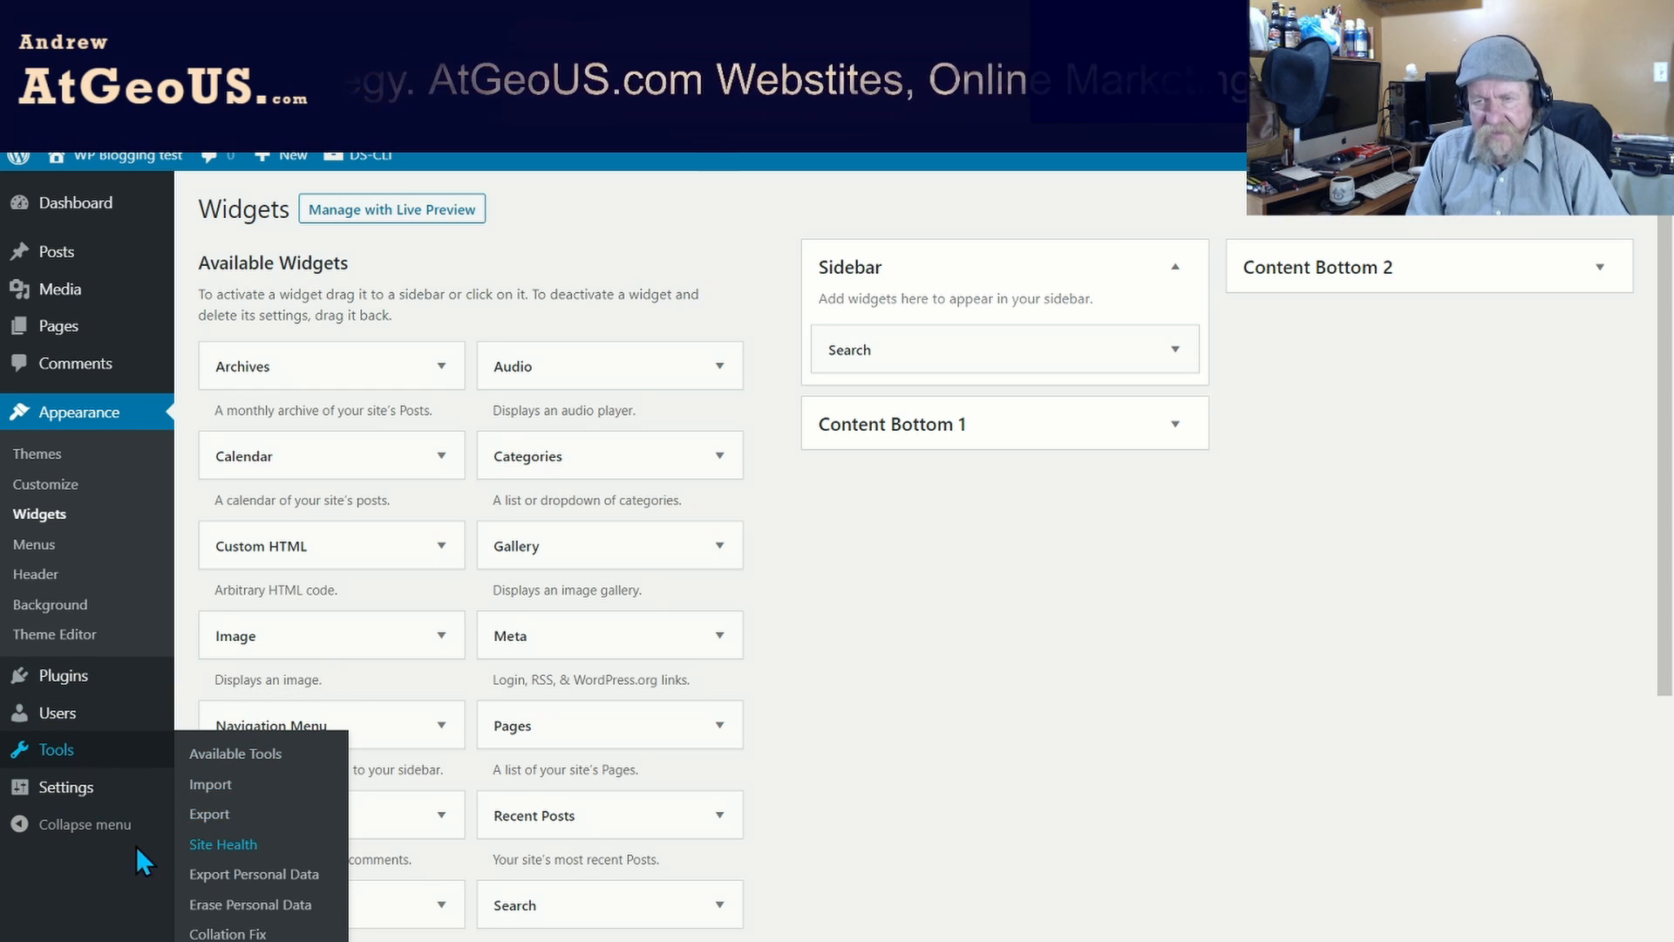
mouse_move(61, 686)
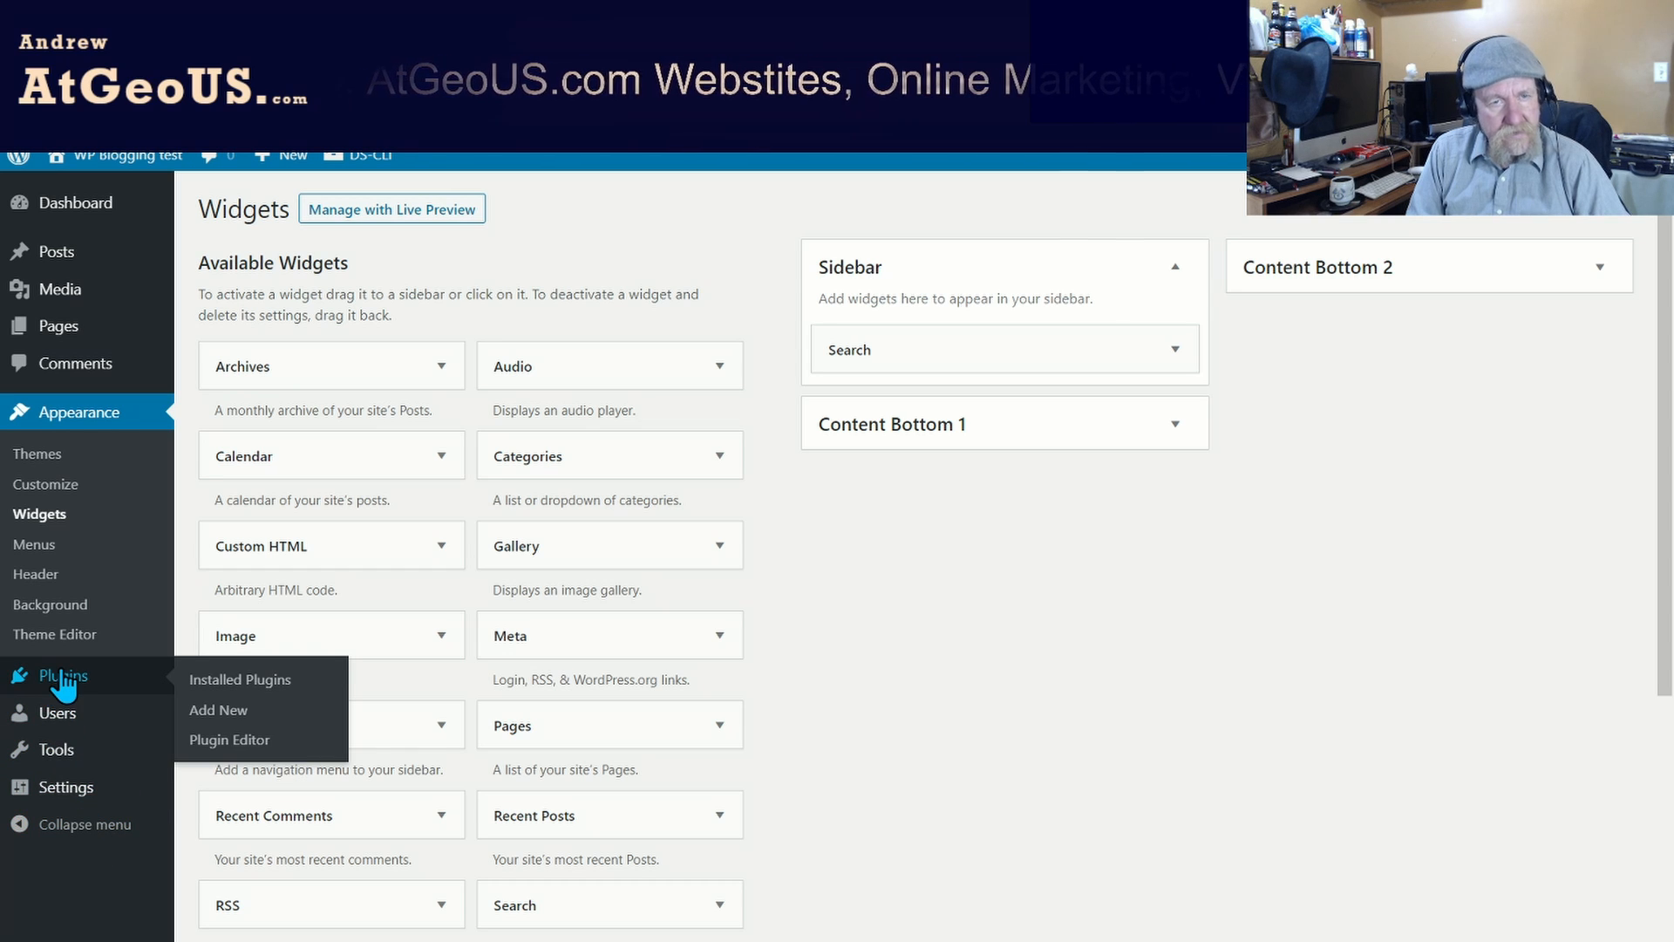